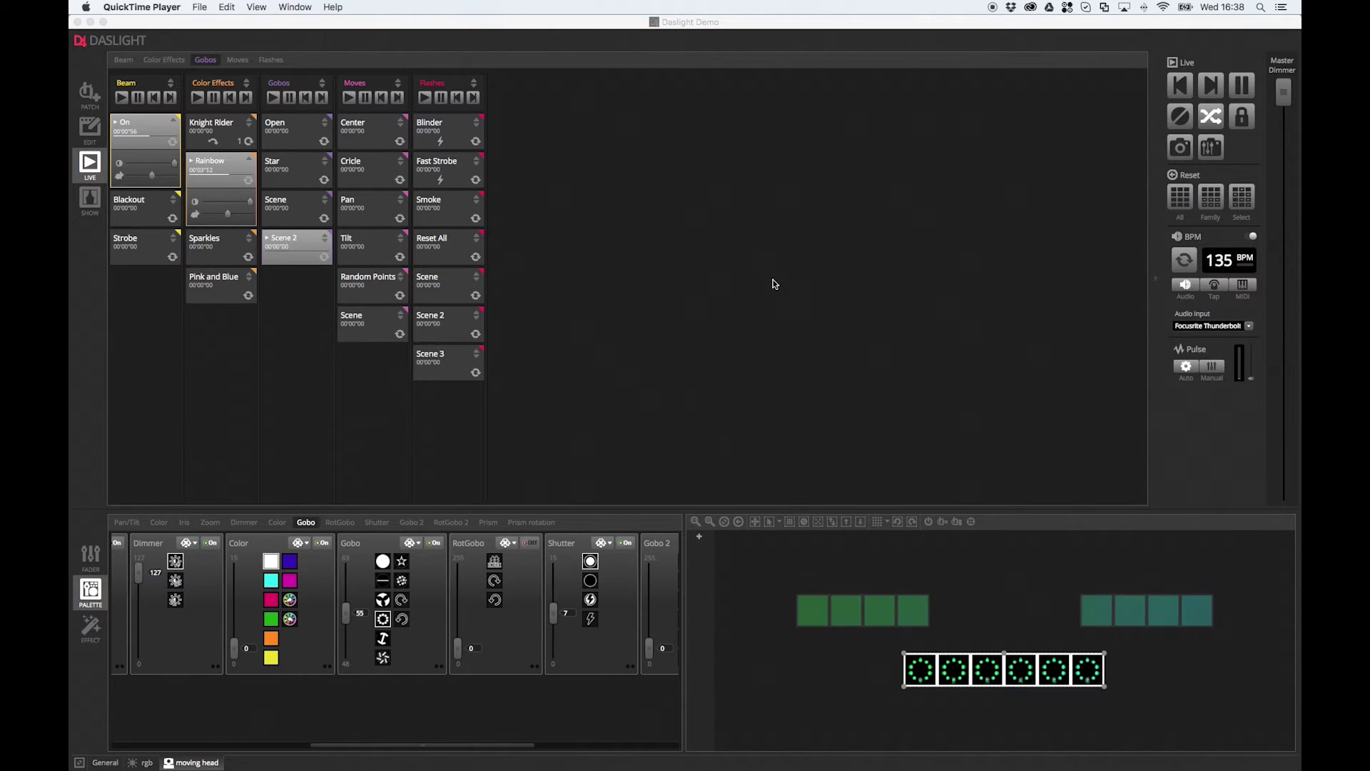
# Show the colour palette and run the Open gobo and Center move cues
pyautogui.click(159, 522)
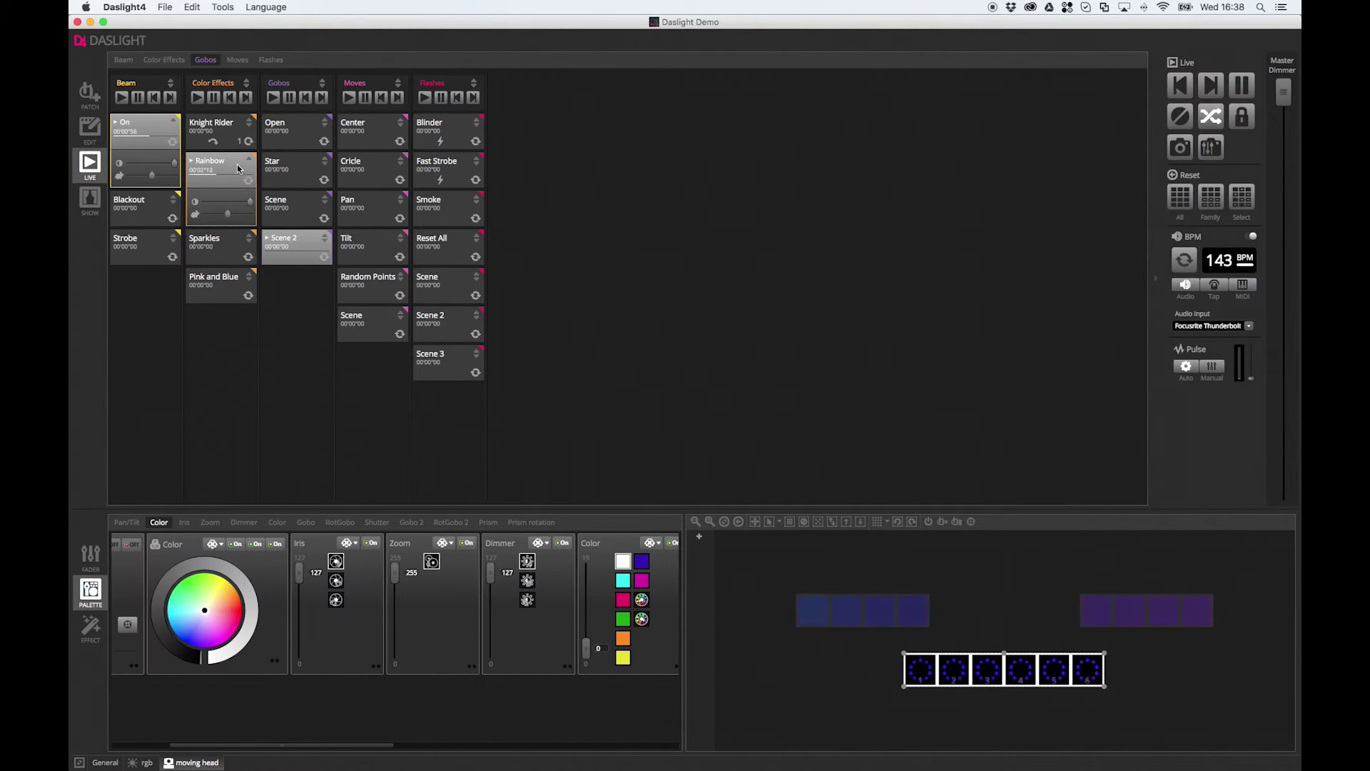
pyautogui.click(279, 126)
pyautogui.click(363, 135)
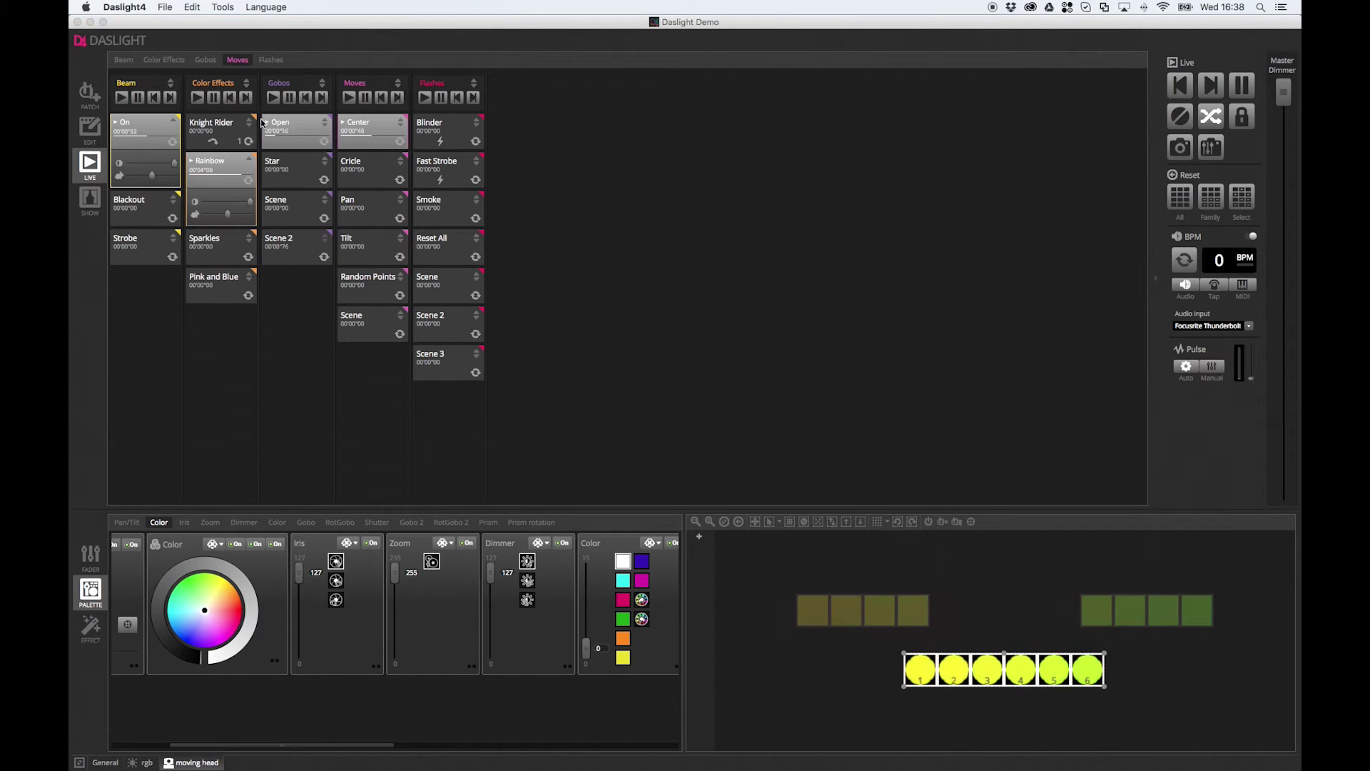
# Toggle the Gobos cue tiles between compact and full size, then restore normal size
pyautogui.click(323, 85)
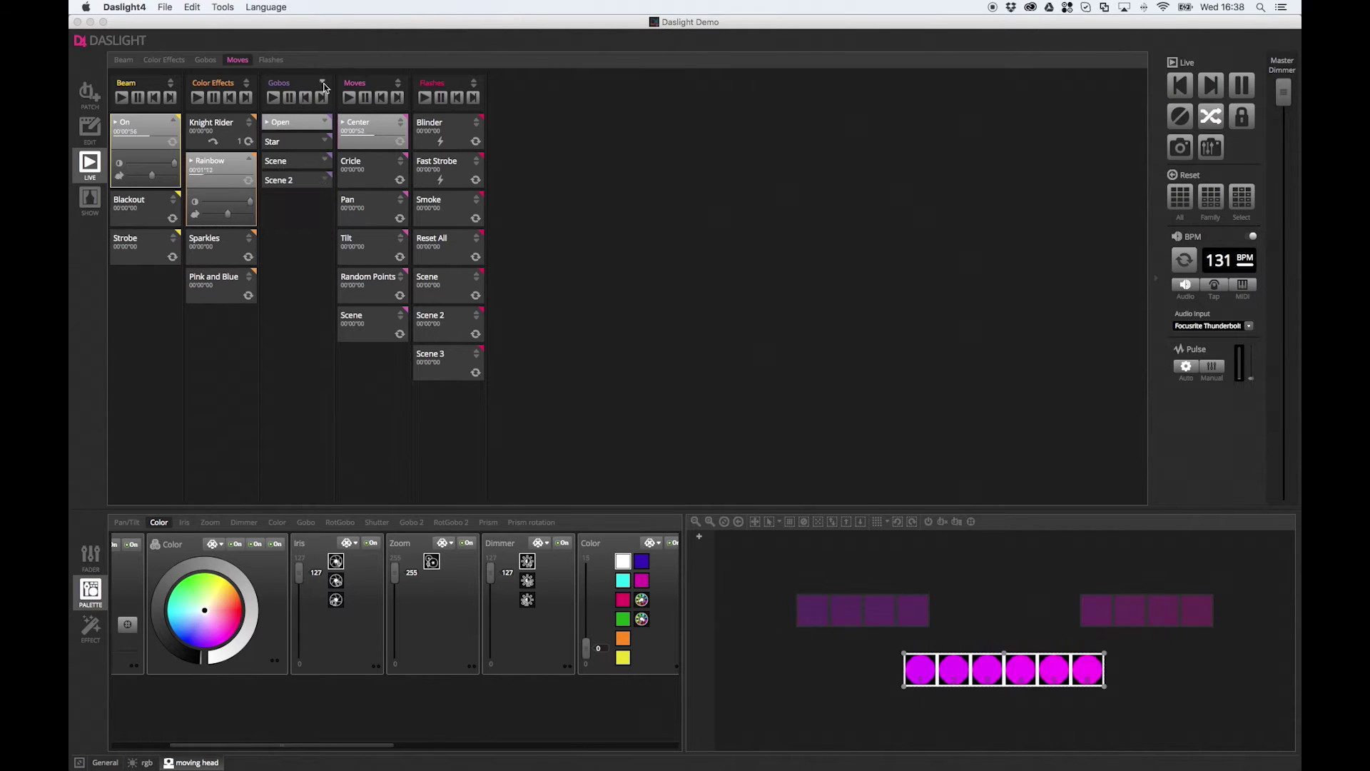
pyautogui.click(322, 85)
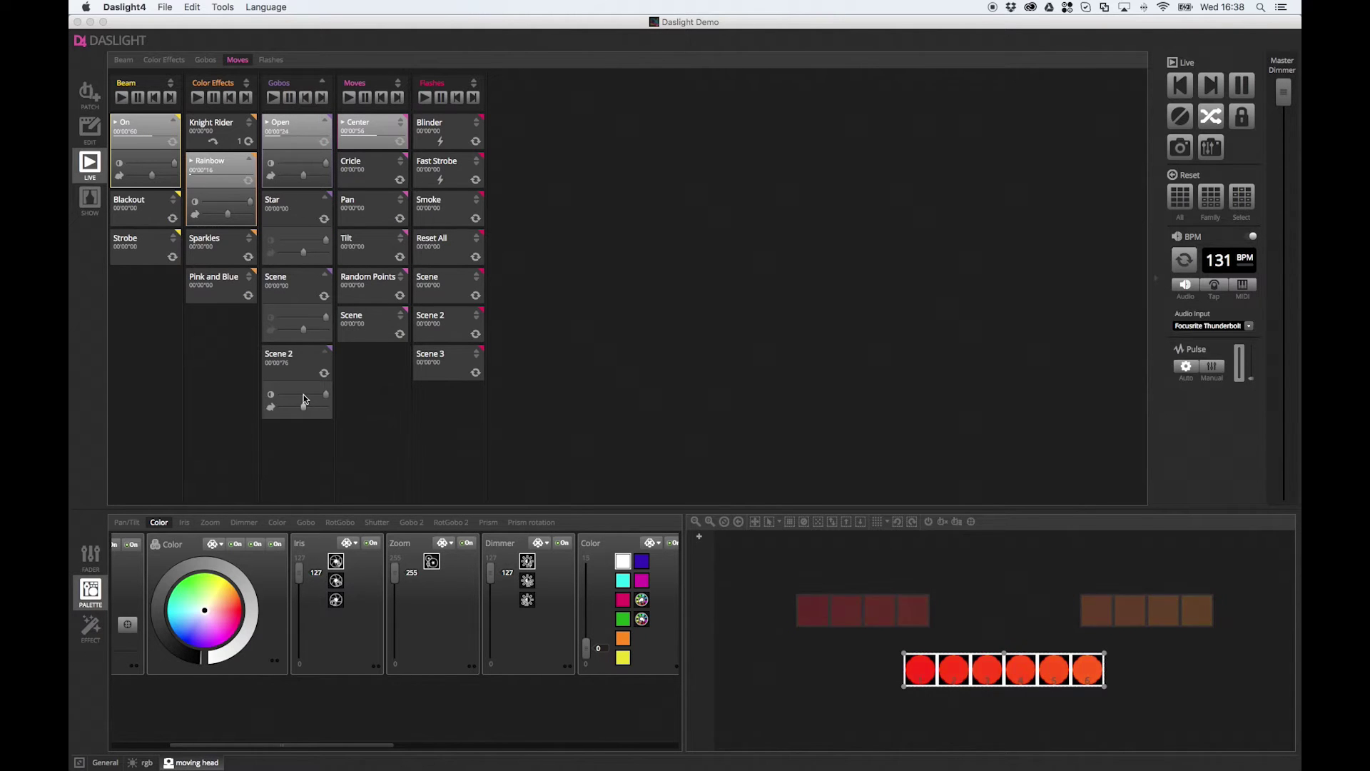
pyautogui.click(322, 83)
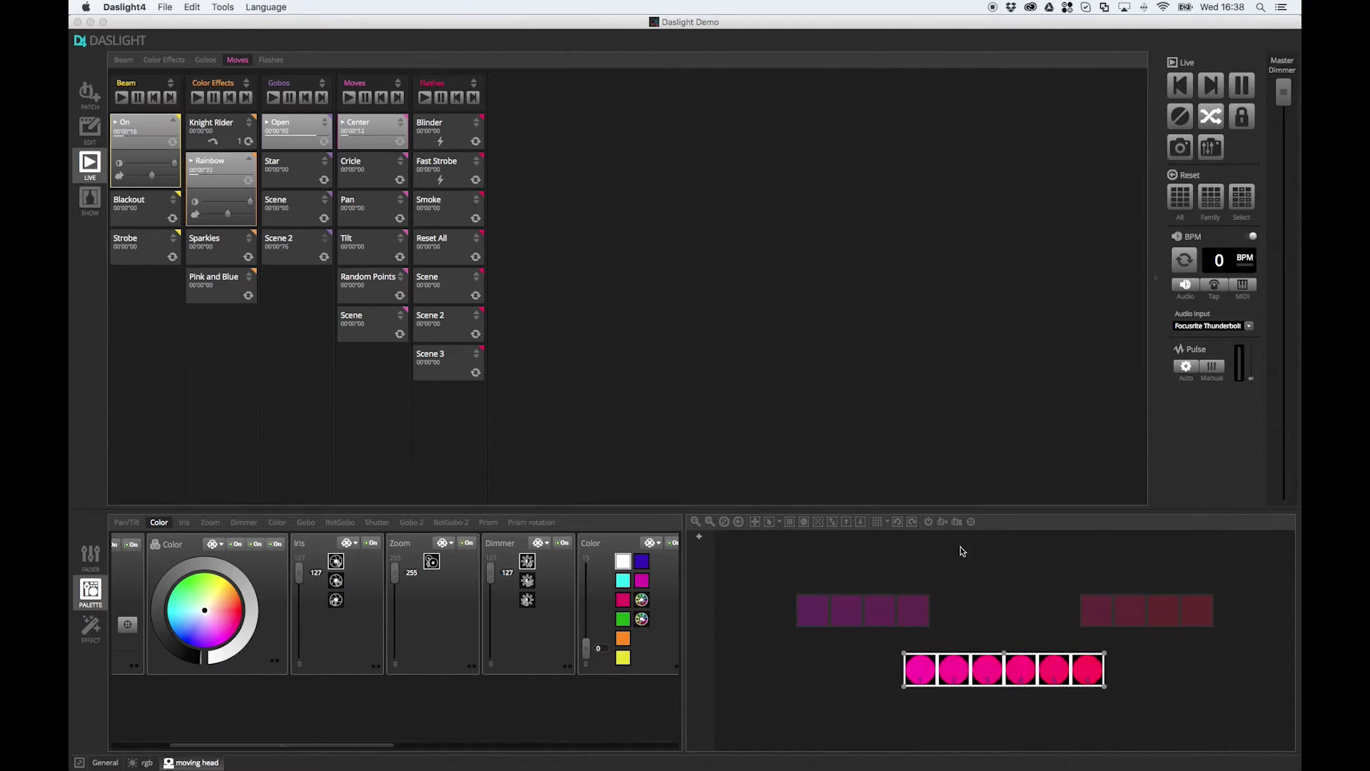
pyautogui.moveTo(808, 601)
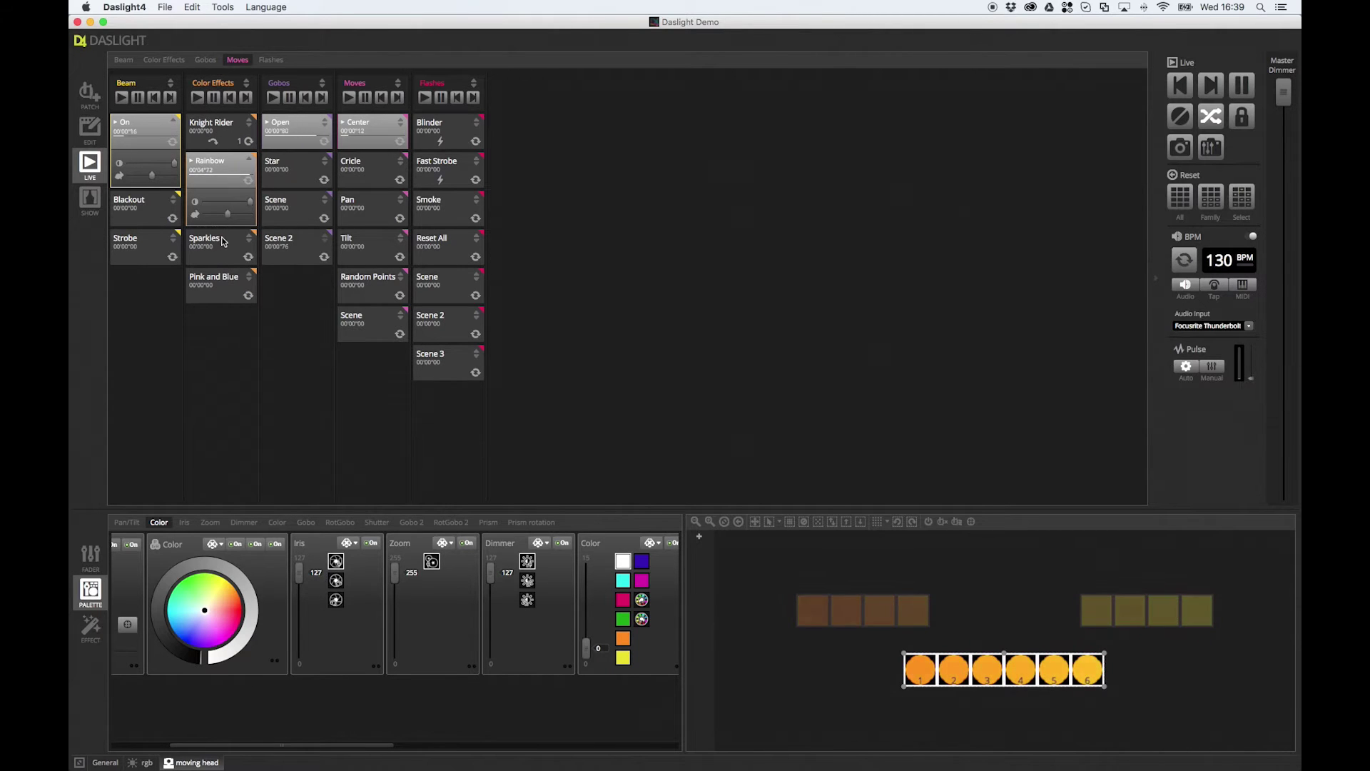
# On the Show page, trigger Knight Rider, Rainbow, Sparkles, then Rainbow again
pyautogui.click(89, 199)
pyautogui.click(165, 101)
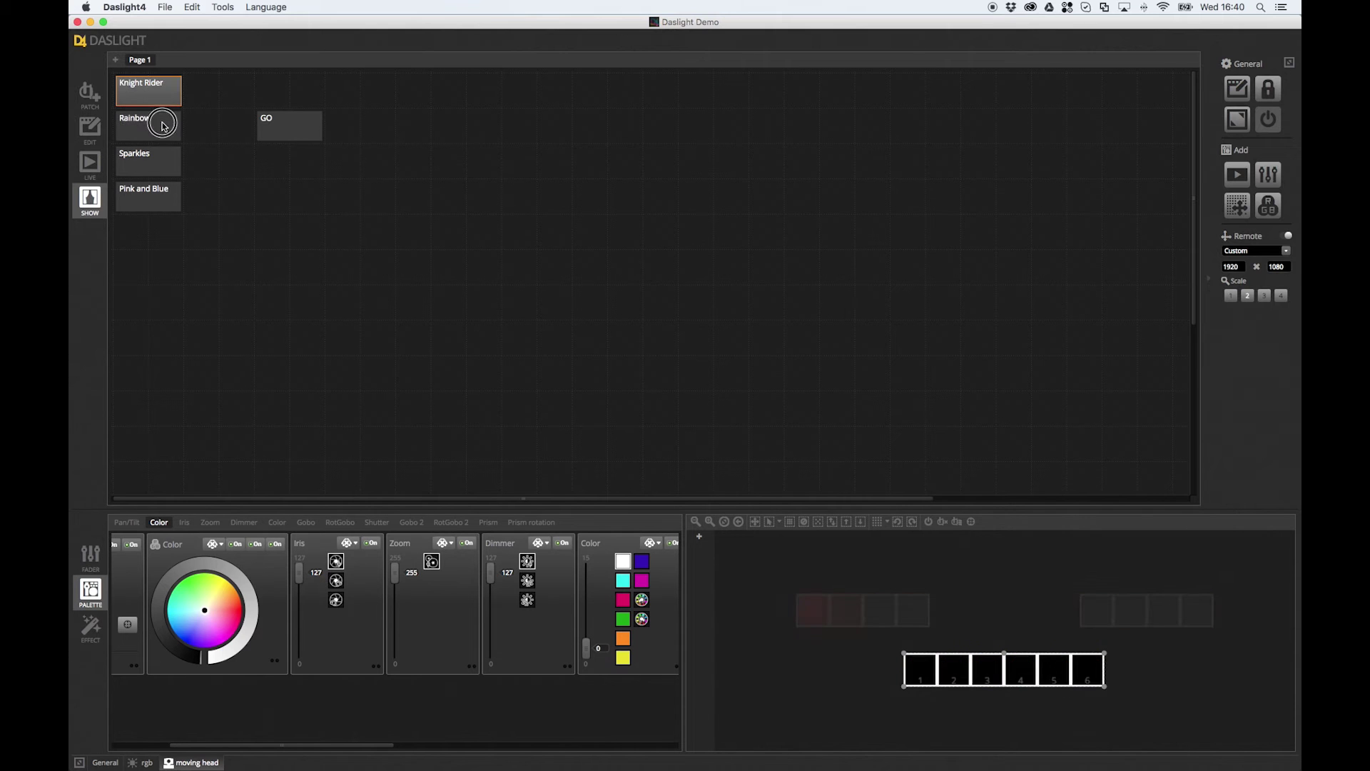
pyautogui.click(163, 125)
pyautogui.click(146, 161)
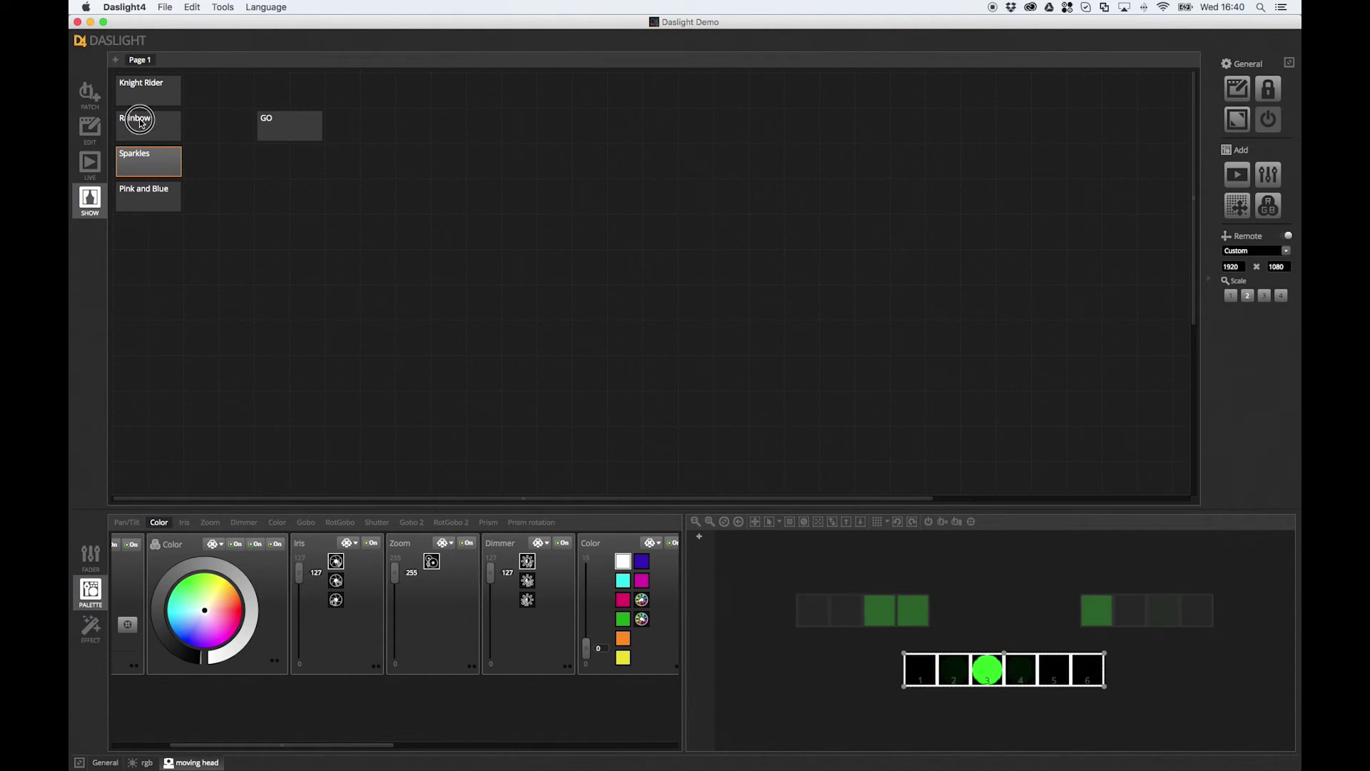
pyautogui.click(141, 120)
# Switch to LIVE, back to SHOW, and finally return to the LIVE cue lists
pyautogui.click(90, 164)
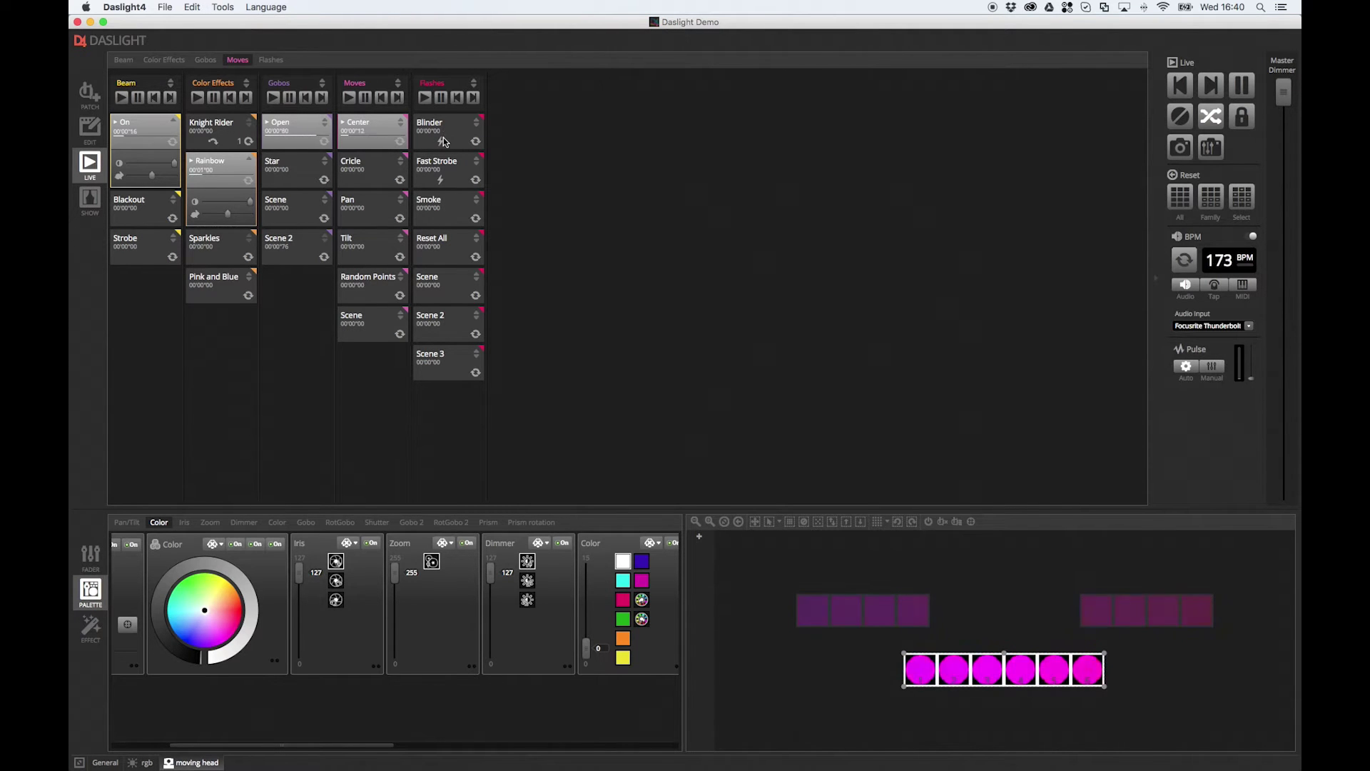
pyautogui.click(84, 202)
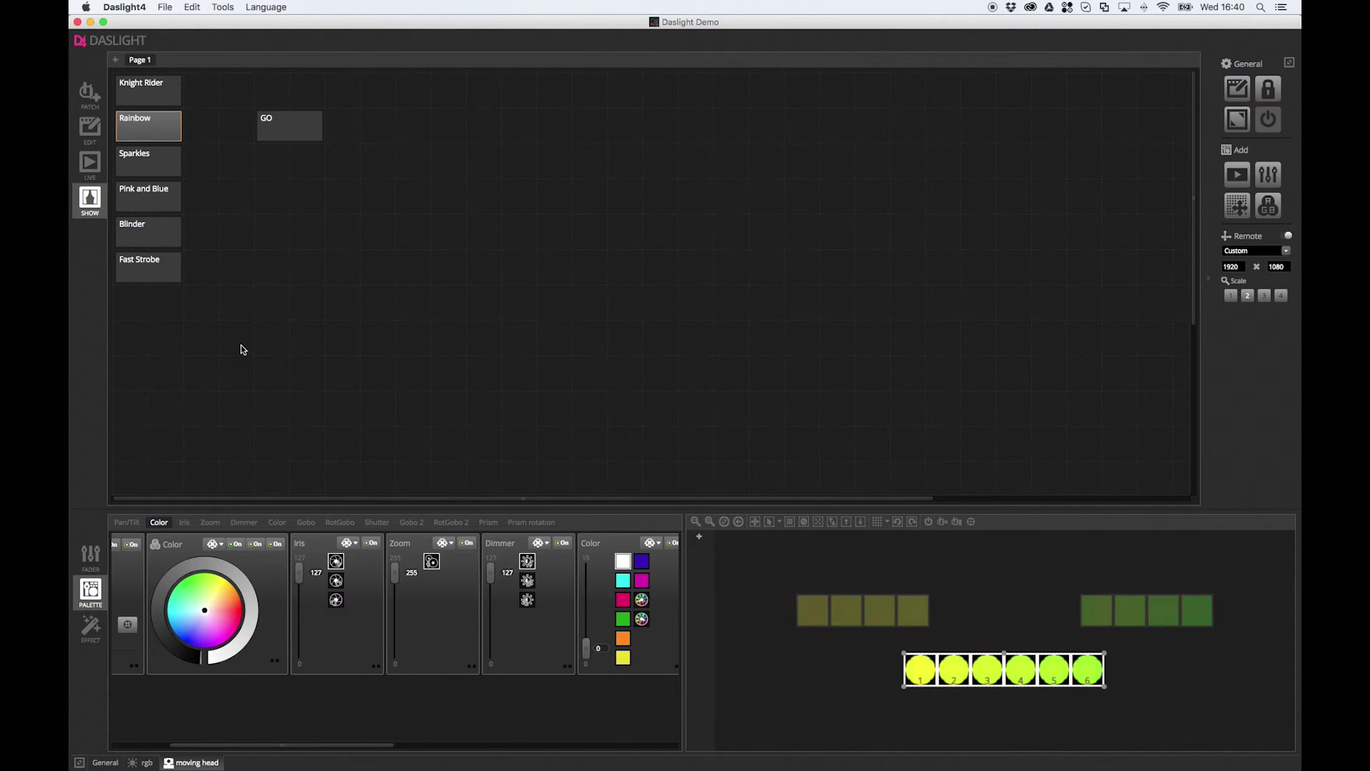
pyautogui.click(84, 163)
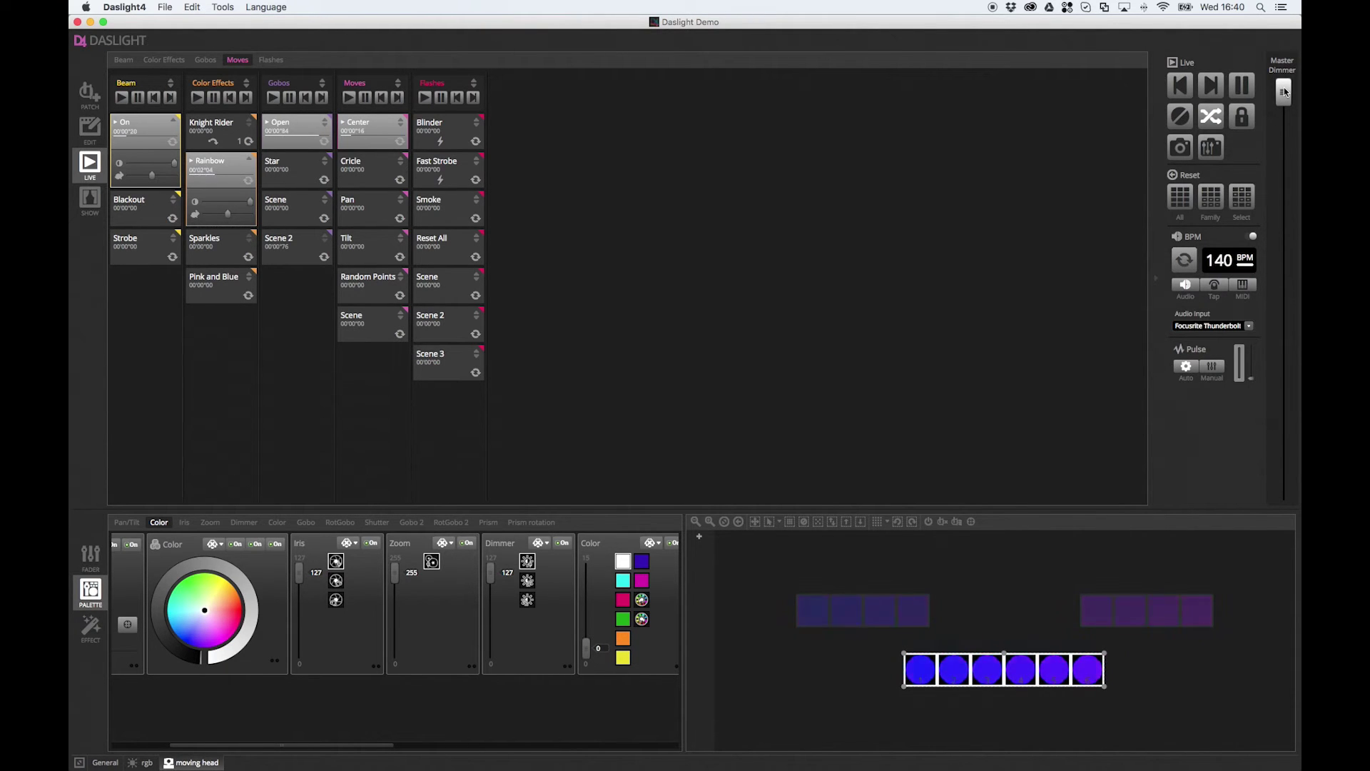
# On the Show page, fade the Master Dimmer out and back up twice
pyautogui.click(91, 199)
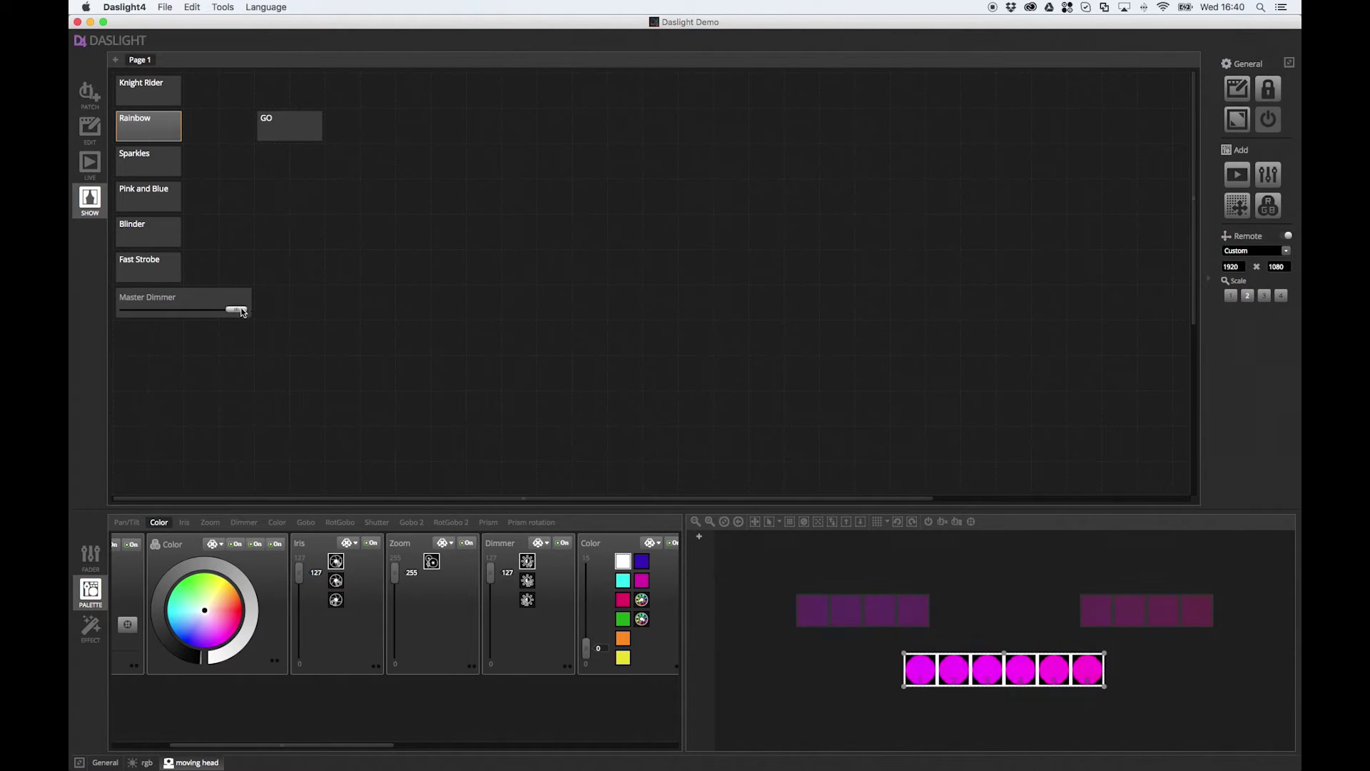
pyautogui.moveTo(243, 312); pyautogui.dragTo(381, 314)
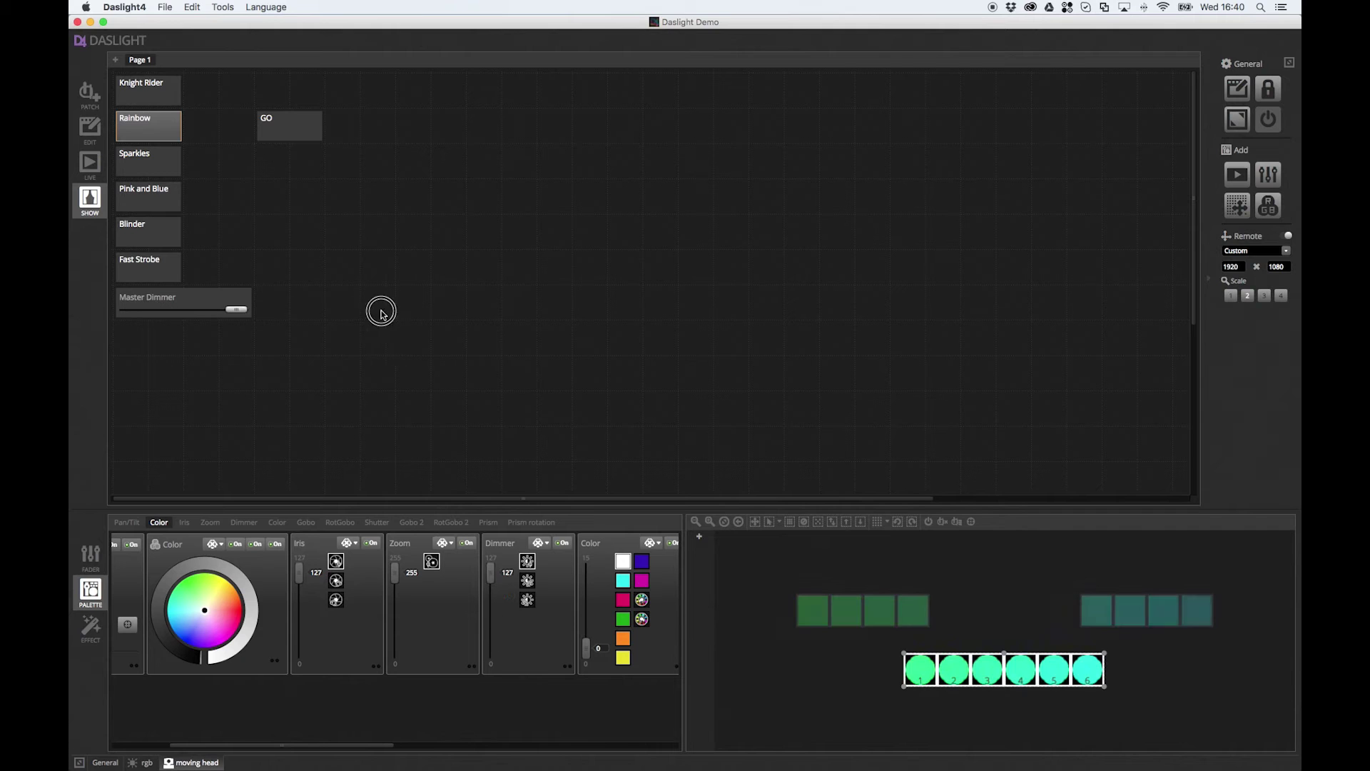
pyautogui.moveTo(202, 315); pyautogui.dragTo(422, 312)
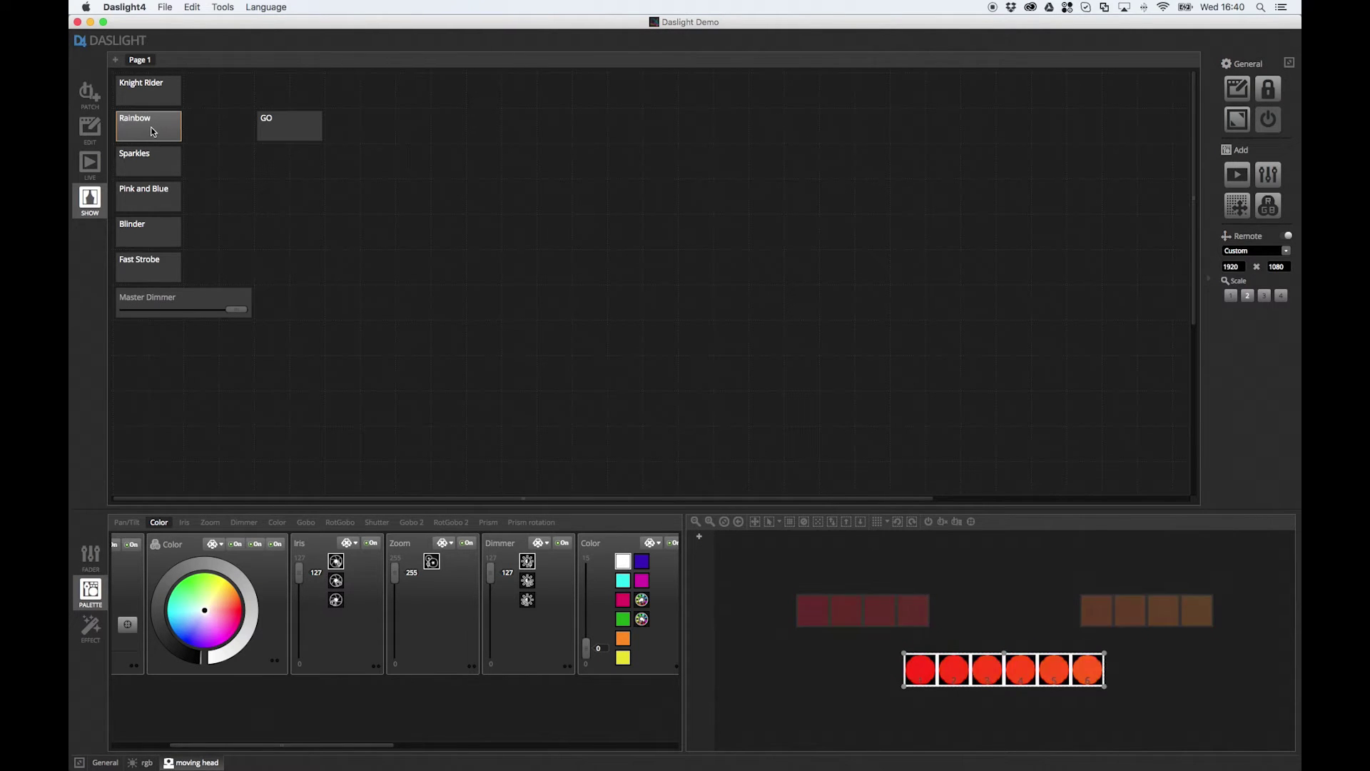
# In the LIVE cue lists, nudge the Rainbow cue's speed slider up and slightly down
pyautogui.click(98, 163)
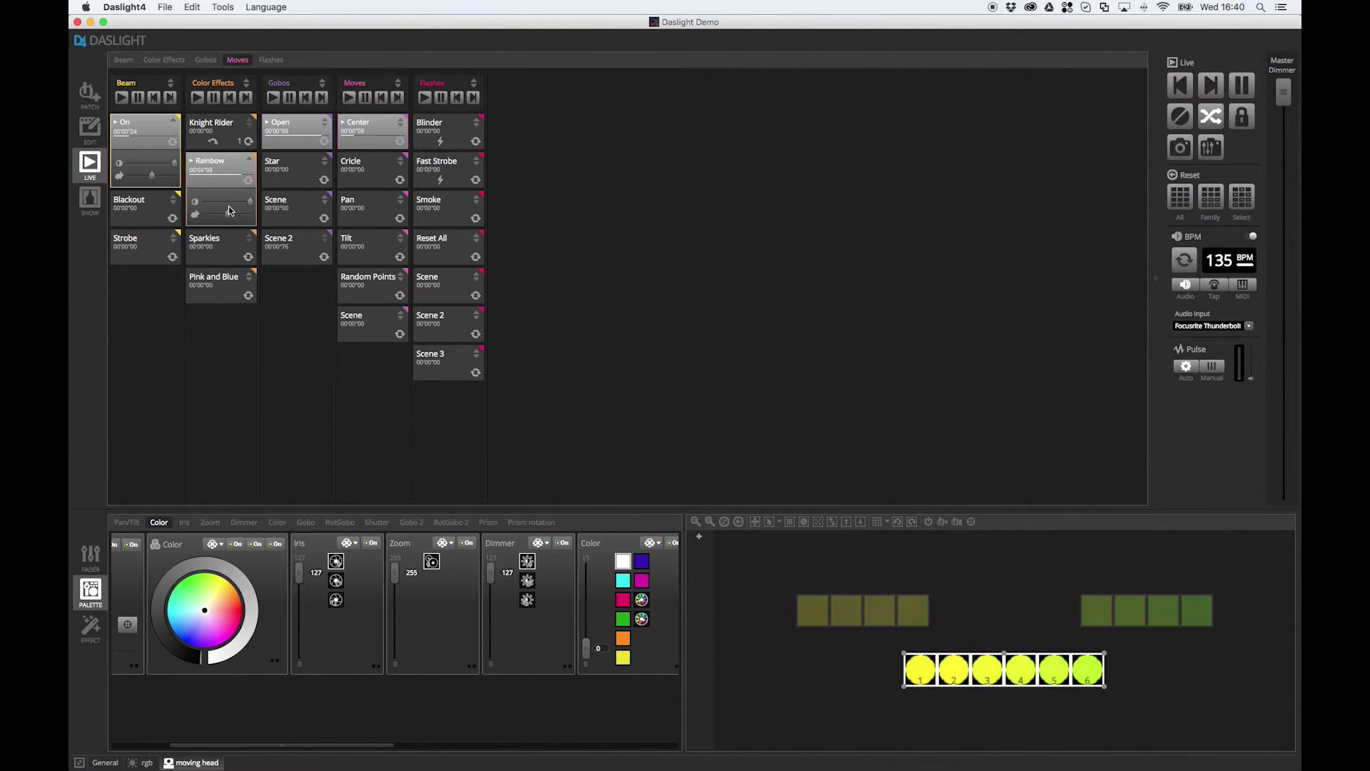
pyautogui.moveTo(230, 214); pyautogui.dragTo(247, 217)
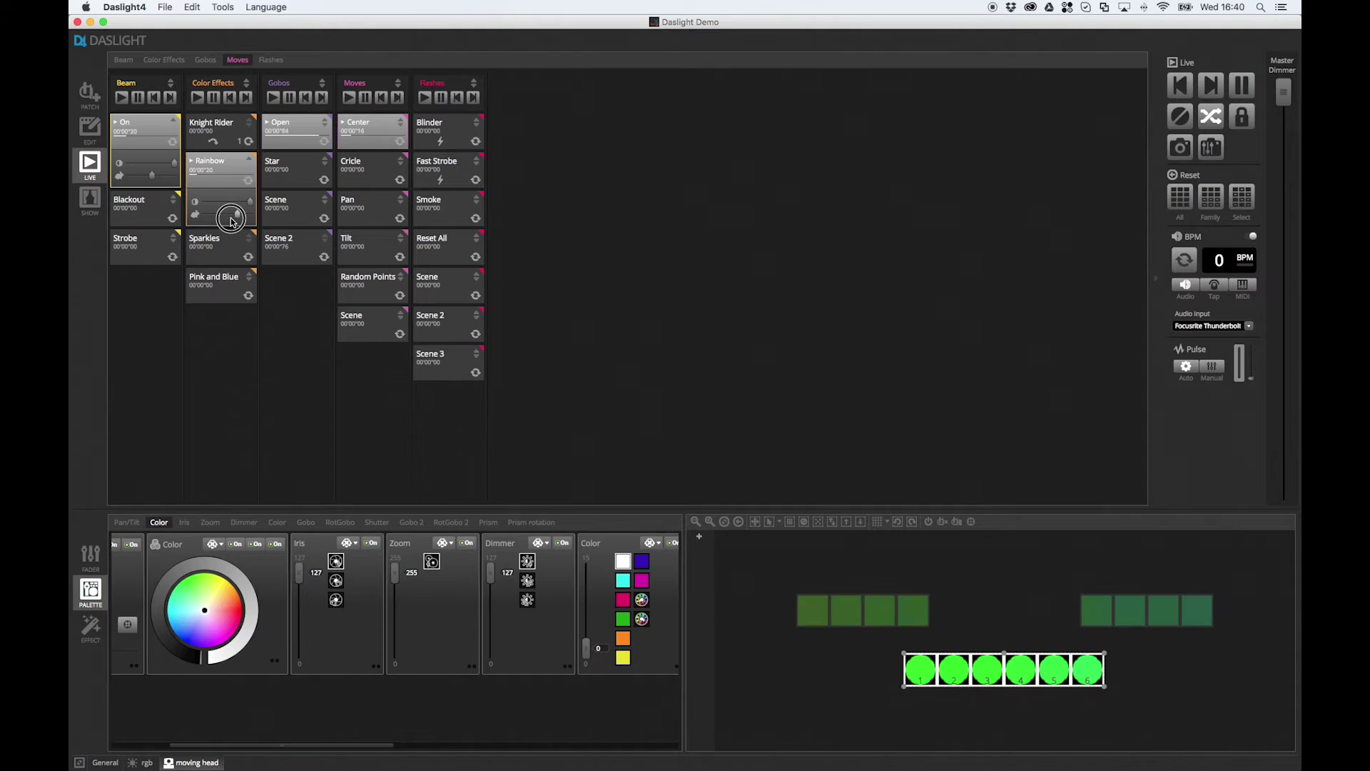
pyautogui.moveTo(232, 221); pyautogui.dragTo(223, 217)
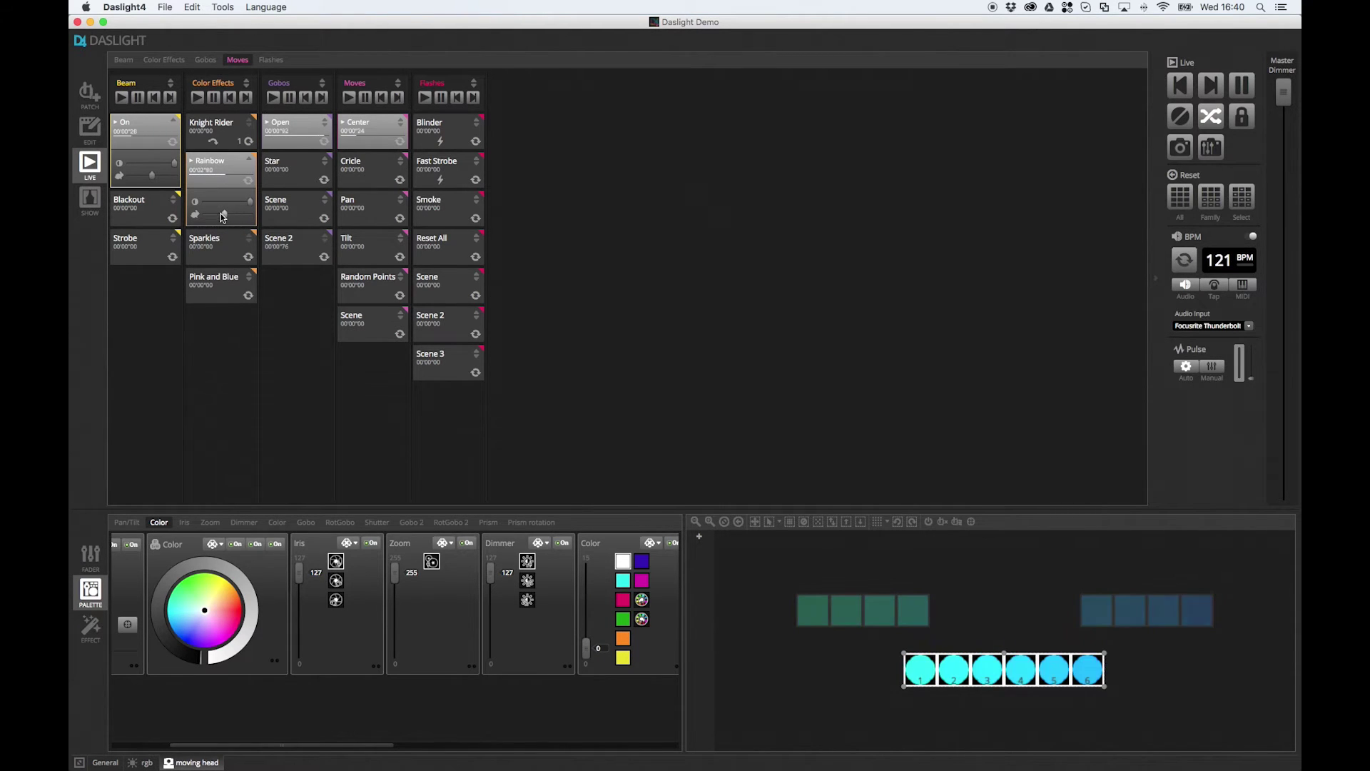
# Back on the Show page, push the Rainbow Speed fader to maximum, then set it midway
pyautogui.click(90, 201)
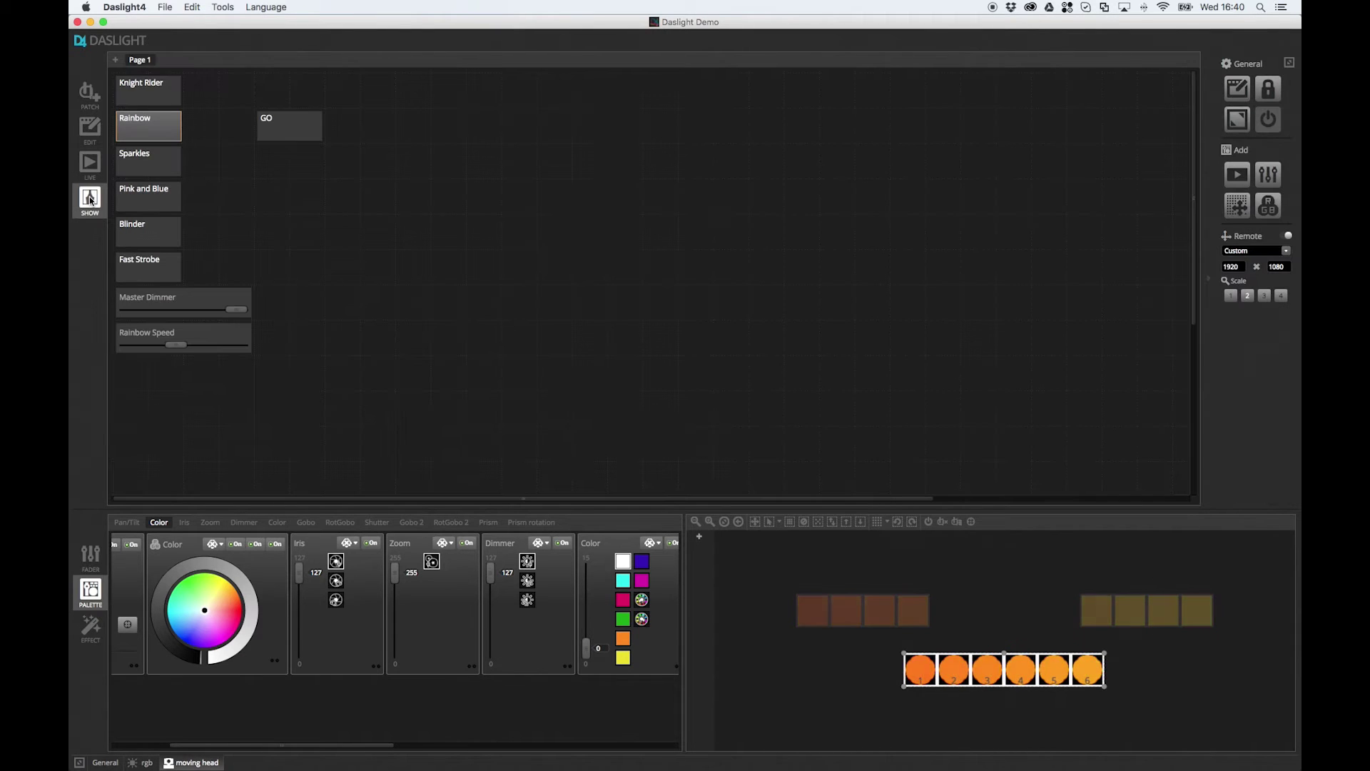
pyautogui.moveTo(178, 345); pyautogui.dragTo(246, 345)
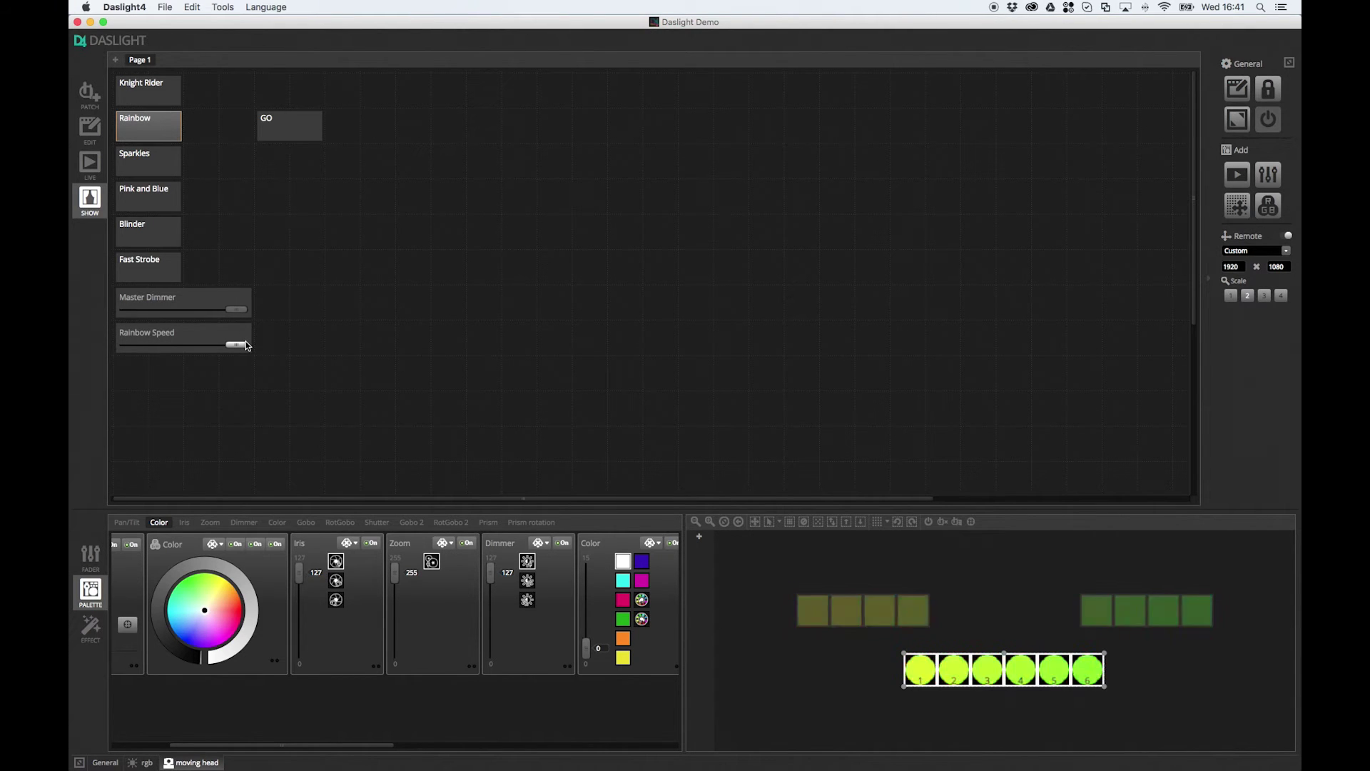
pyautogui.moveTo(247, 345); pyautogui.dragTo(200, 345)
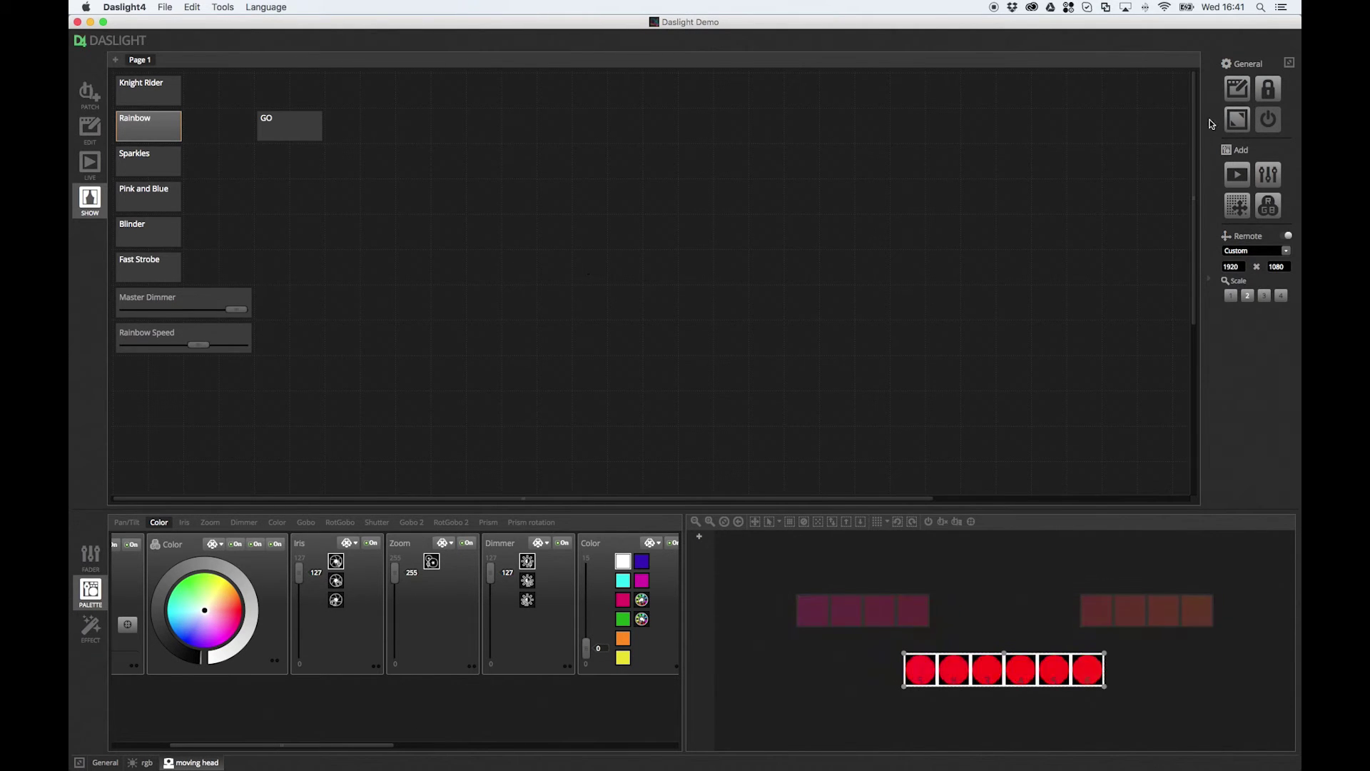
# In edit mode, turn Rainbow Speed into a vertical fader beside the buttons
pyautogui.click(1246, 87)
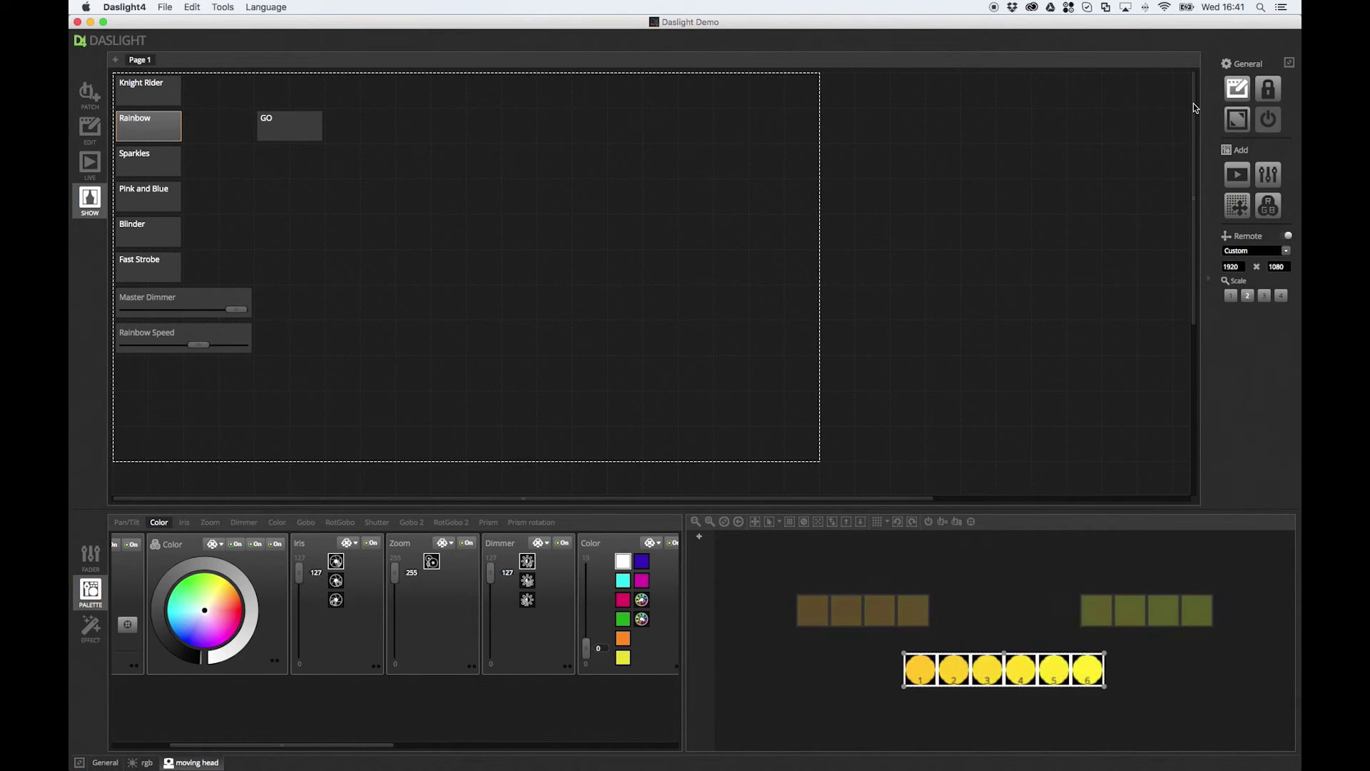
pyautogui.moveTo(164, 329); pyautogui.dragTo(457, 207)
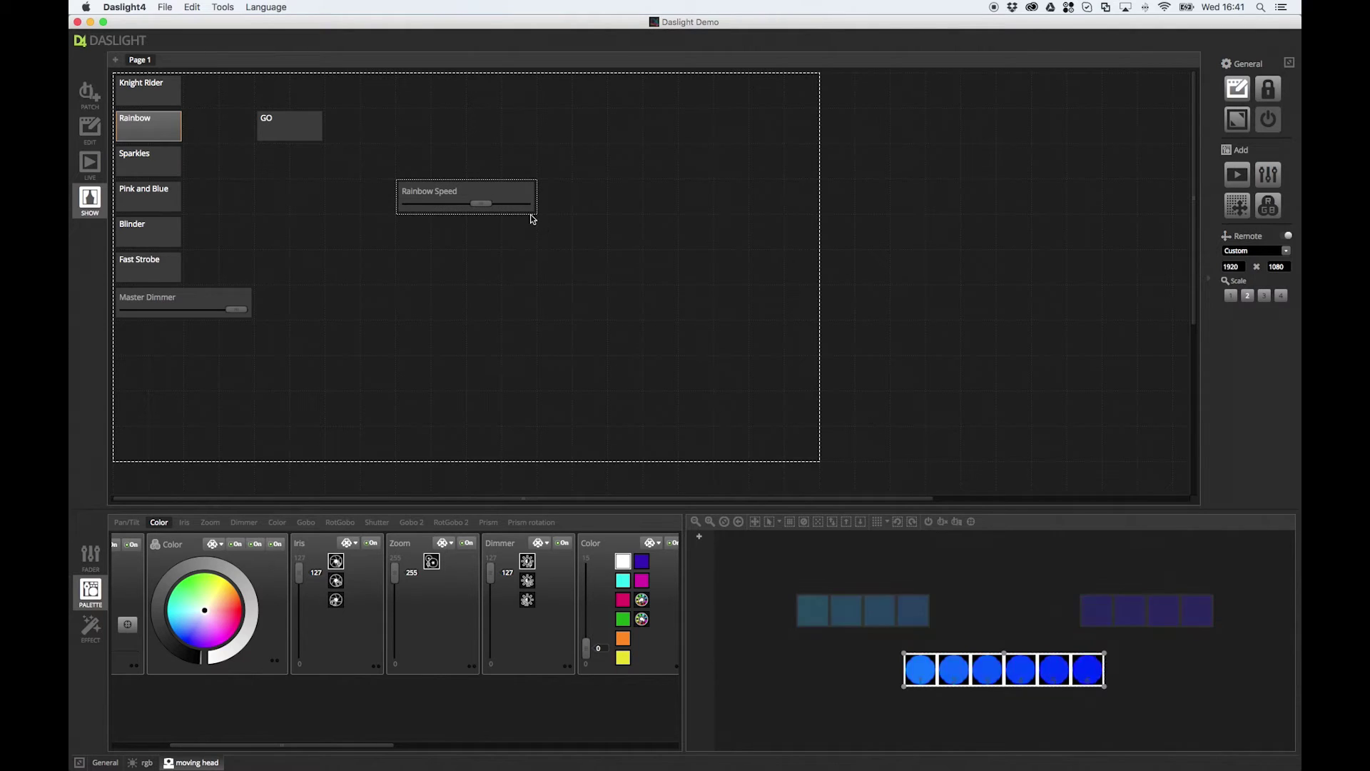
pyautogui.moveTo(557, 211); pyautogui.dragTo(411, 423)
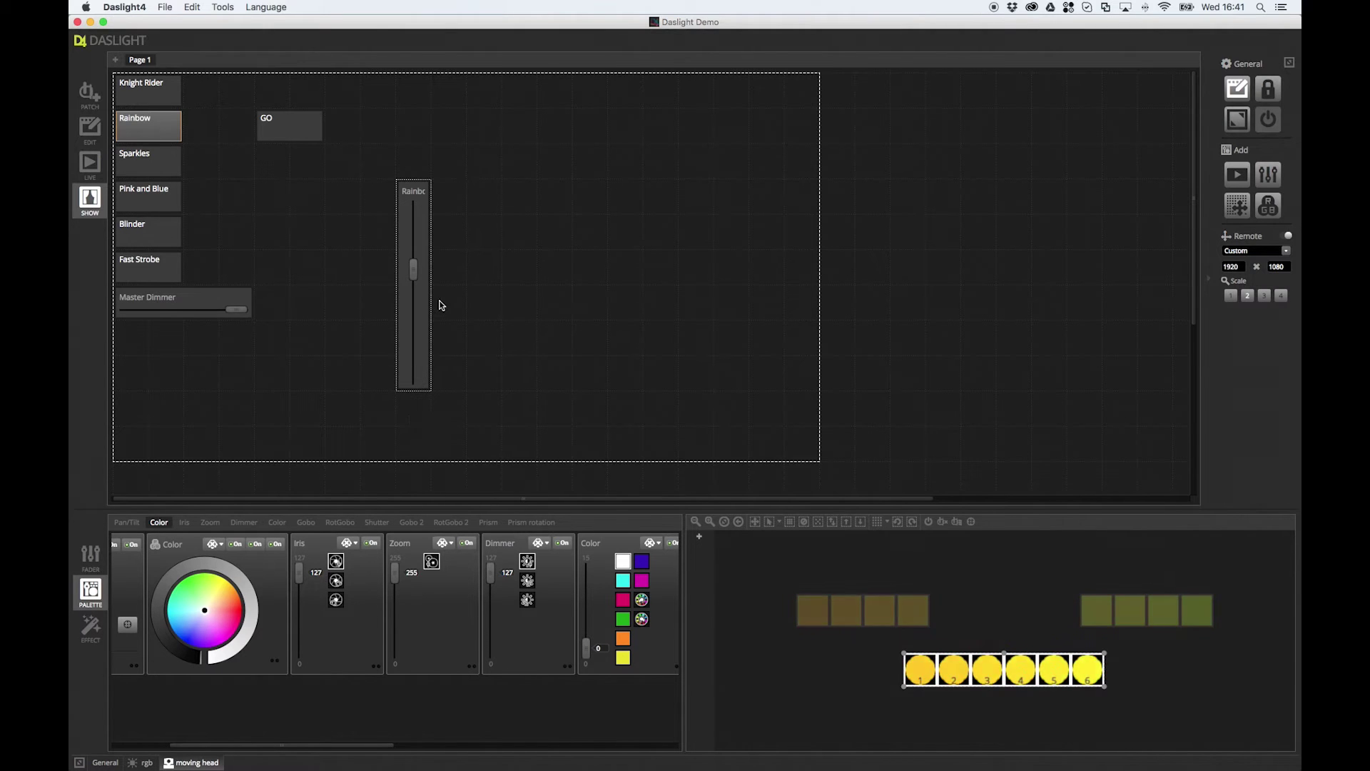
pyautogui.moveTo(411, 330); pyautogui.dragTo(318, 355)
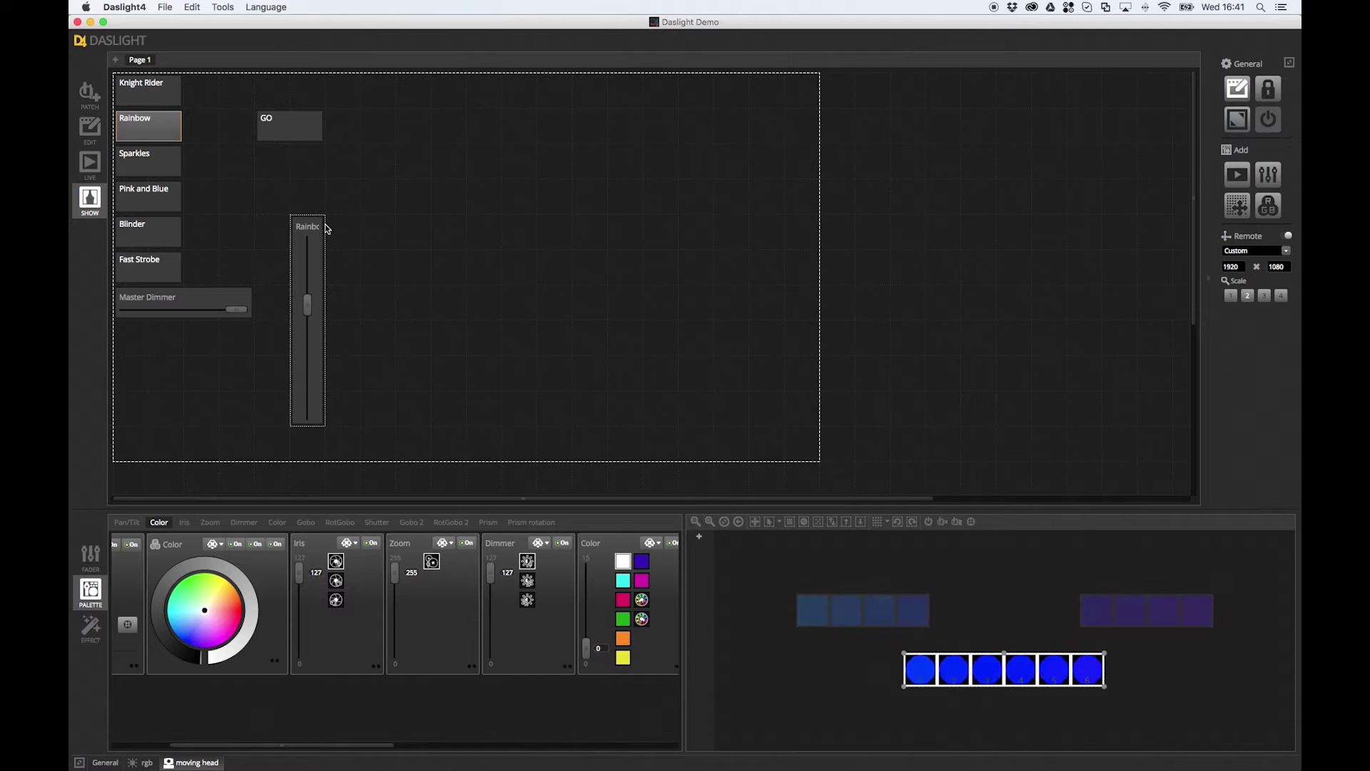
pyautogui.moveTo(340, 226); pyautogui.dragTo(388, 227)
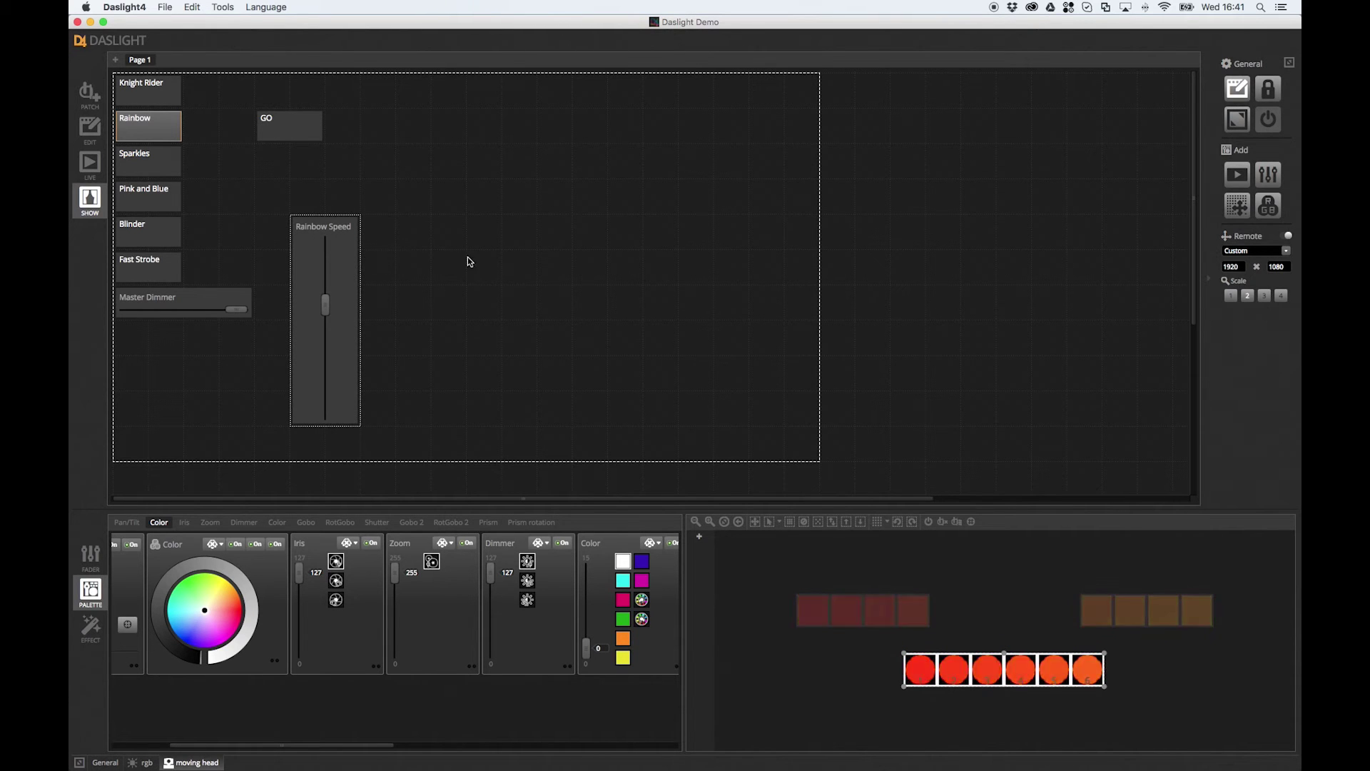
# Make Master Dimmer a matching vertical fader next to Rainbow Speed
pyautogui.moveTo(204, 301); pyautogui.dragTo(464, 416)
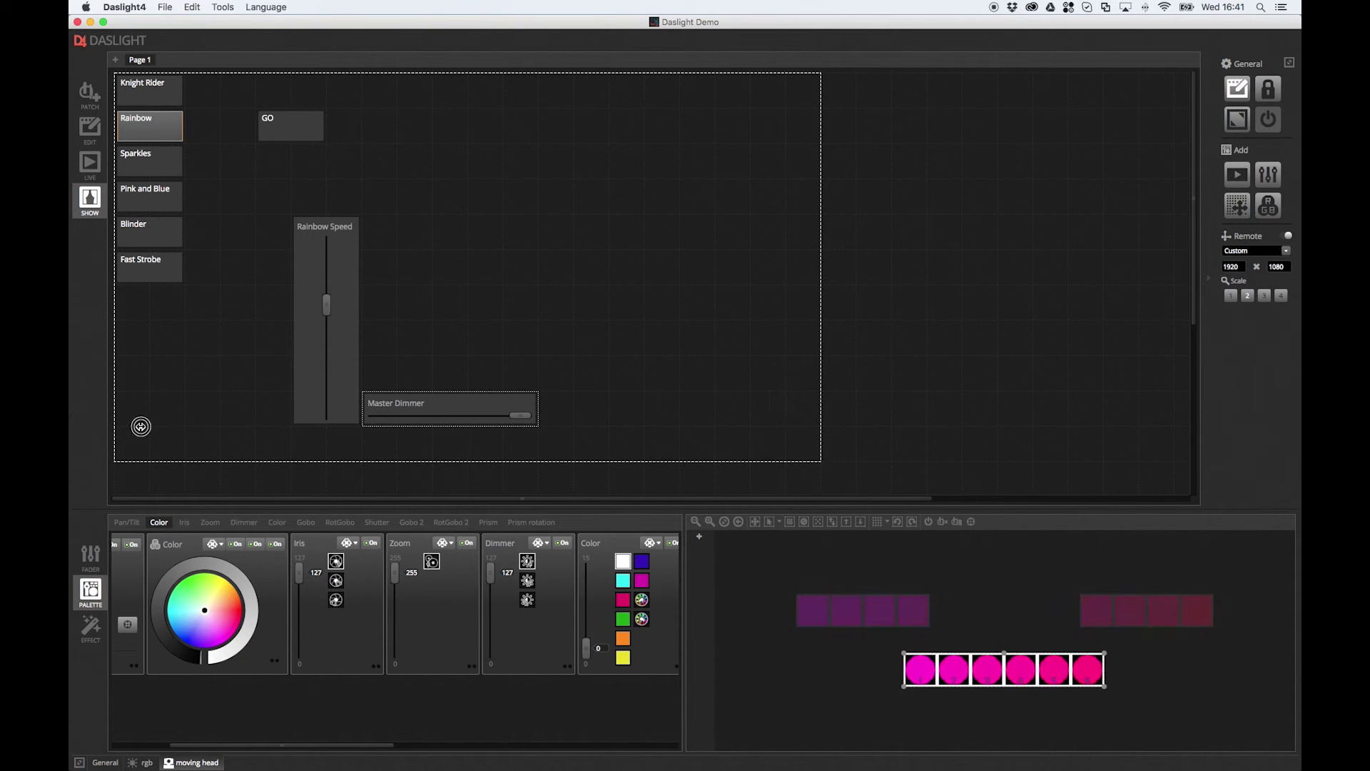
pyautogui.moveTo(422, 399); pyautogui.dragTo(380, 409)
pyautogui.click(397, 415)
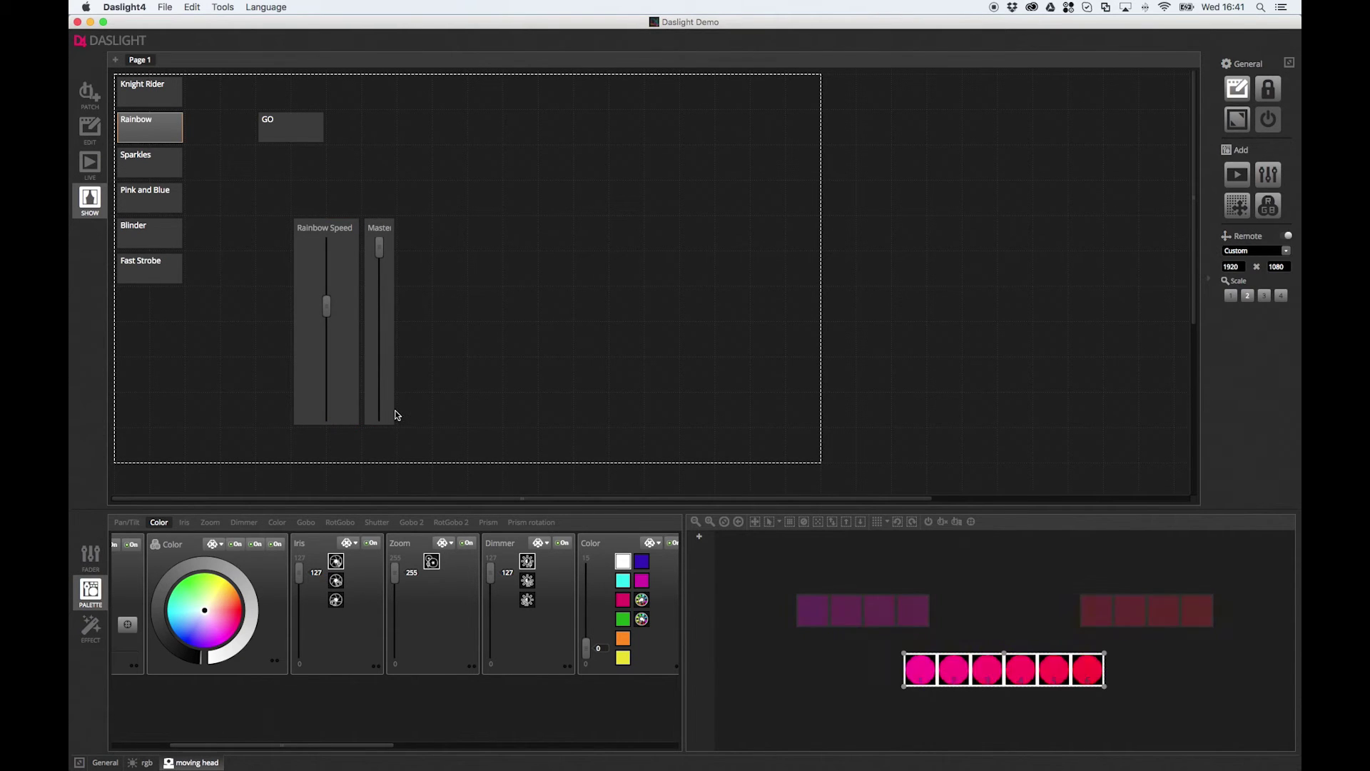
pyautogui.click(395, 415)
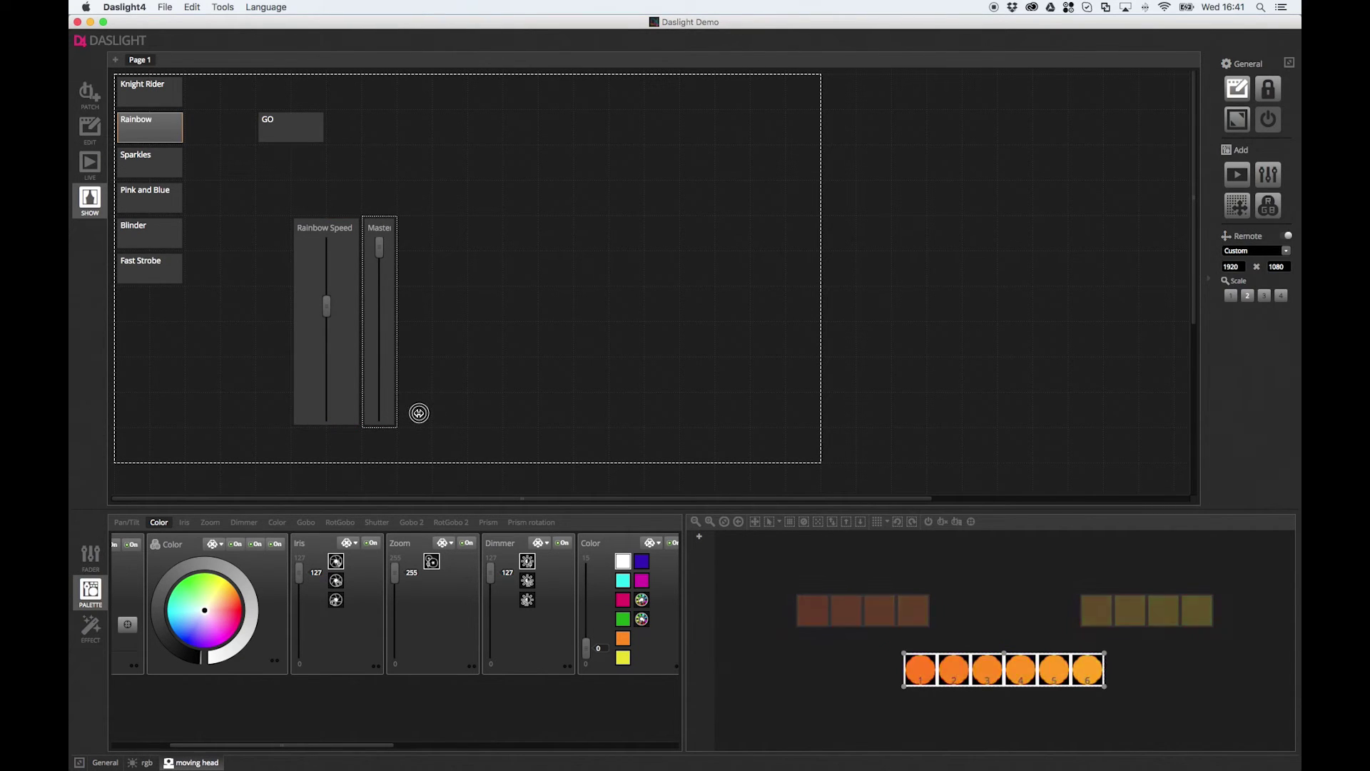
pyautogui.moveTo(434, 415); pyautogui.dragTo(434, 410)
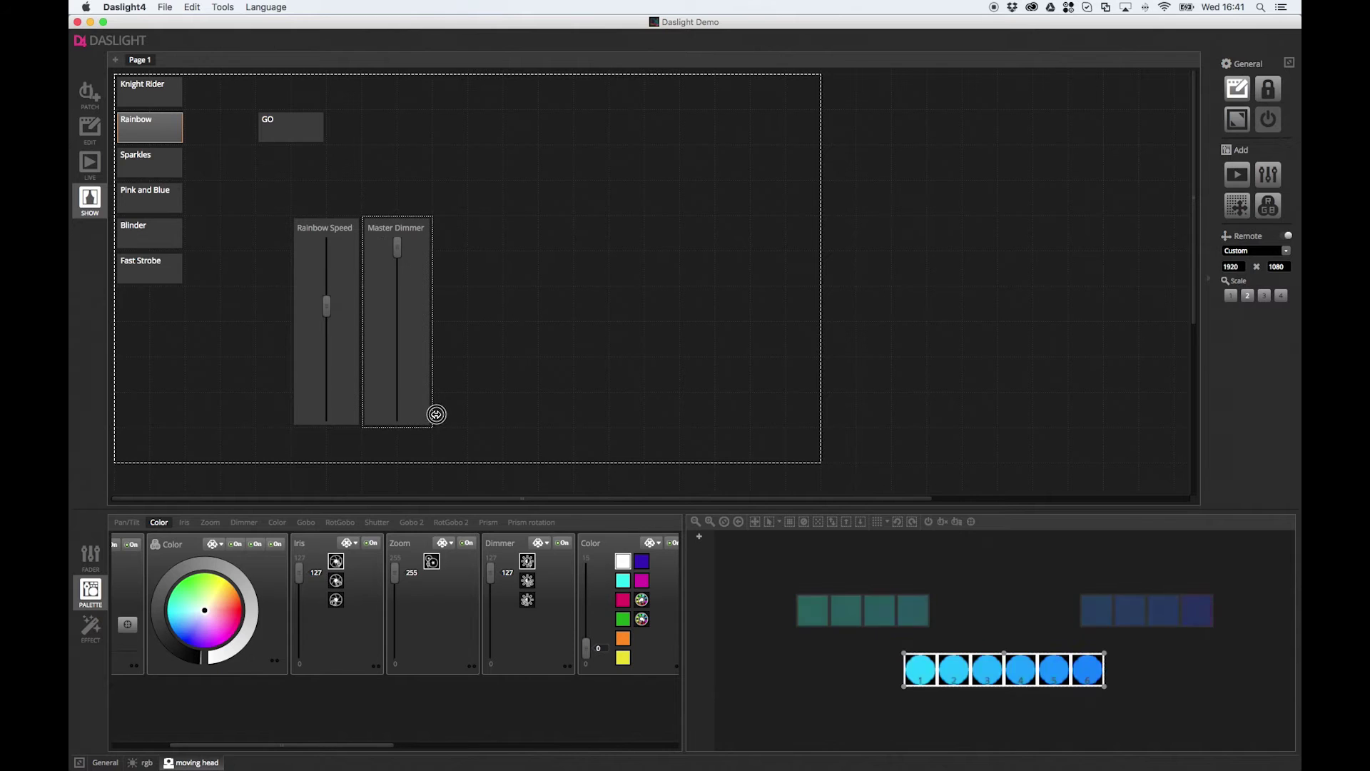
# Deselect Master Dimmer, turn Edit off, and lower the Rainbow Speed fader slightly
pyautogui.click(485, 399)
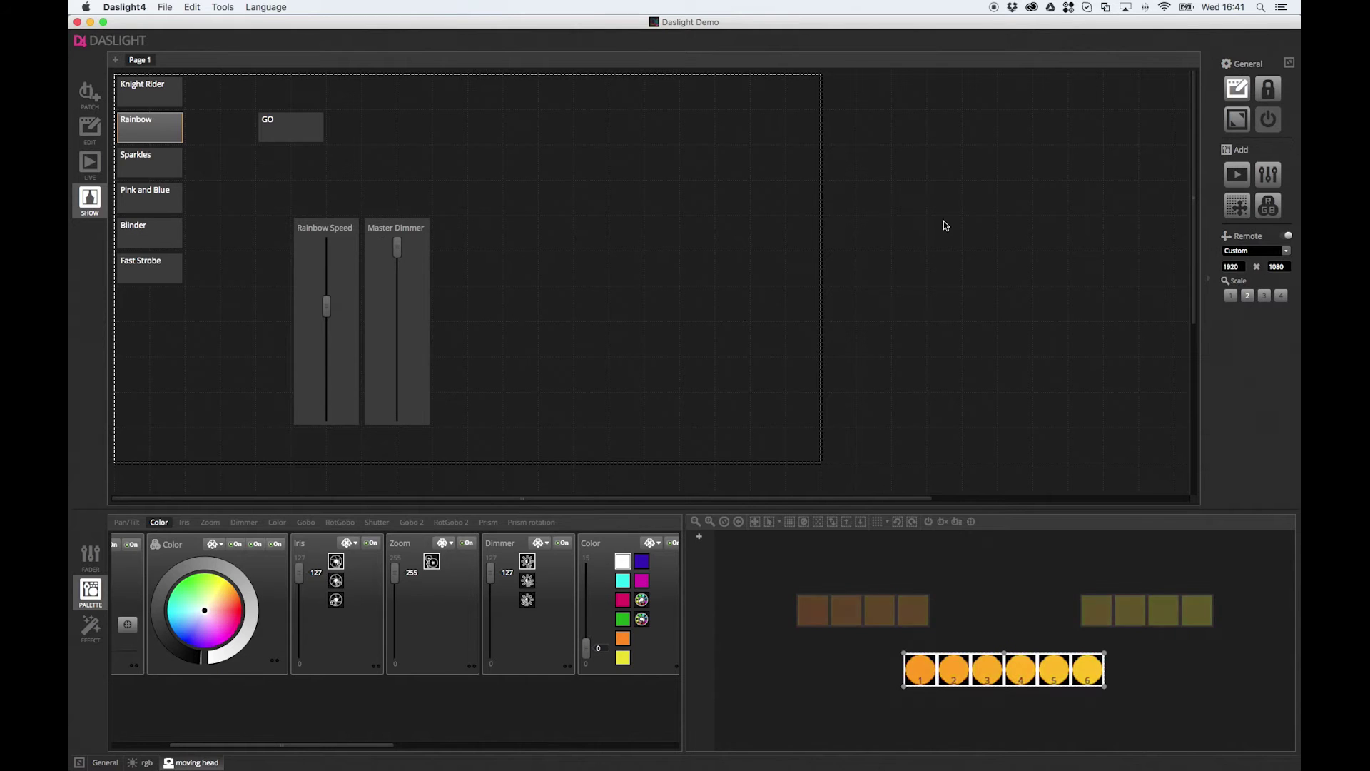
pyautogui.click(1247, 93)
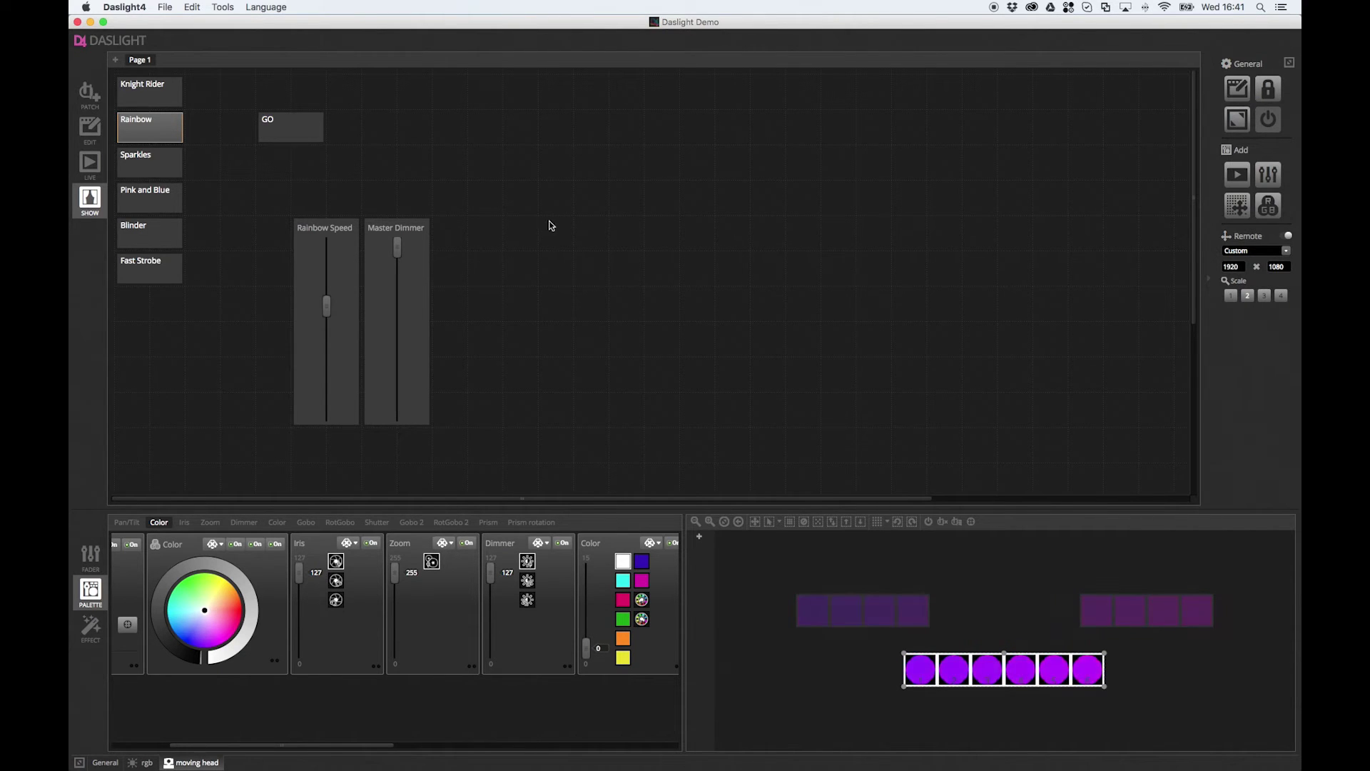
pyautogui.moveTo(329, 306)
pyautogui.mouseDown()
pyautogui.moveTo(319, 237)
pyautogui.moveTo(330, 357)
pyautogui.moveTo(327, 330)
pyautogui.mouseUp()
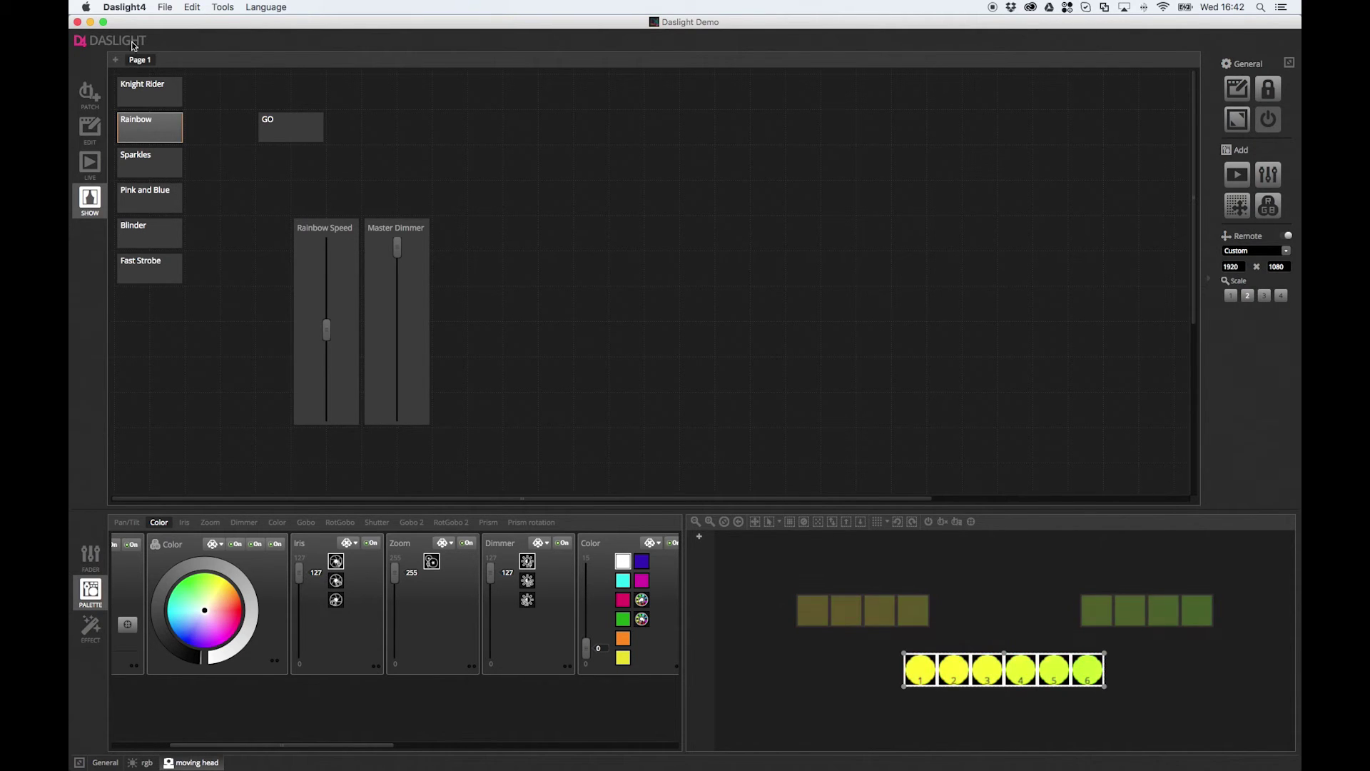
pyautogui.click(128, 7)
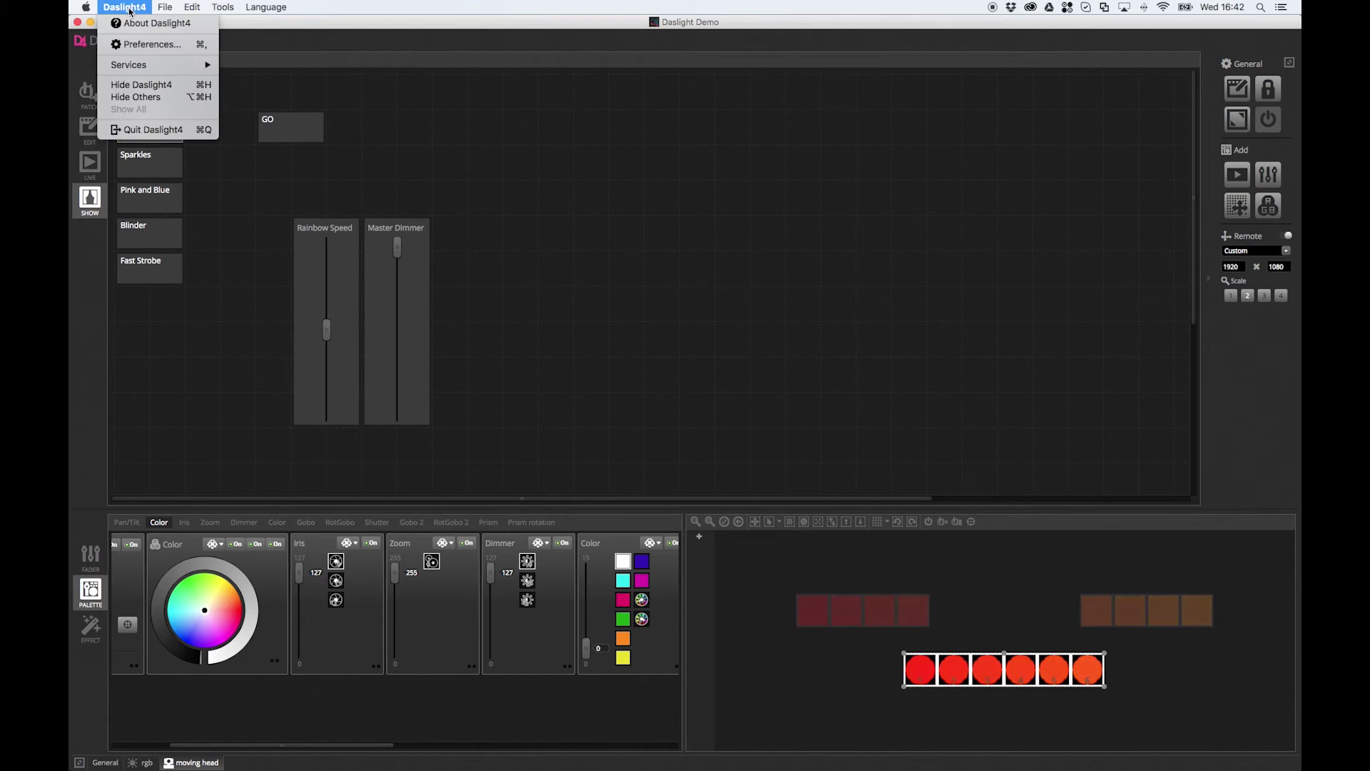
pyautogui.click(138, 45)
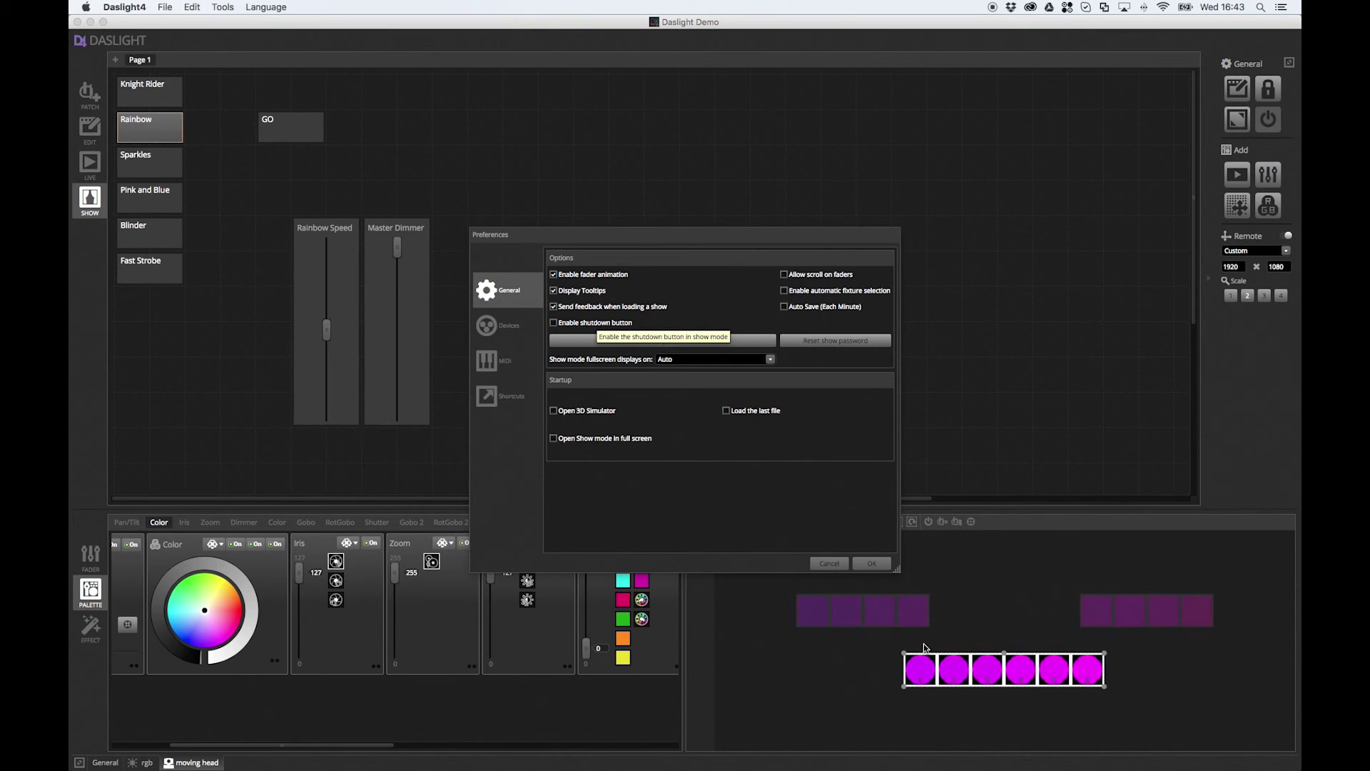
pyautogui.click(829, 563)
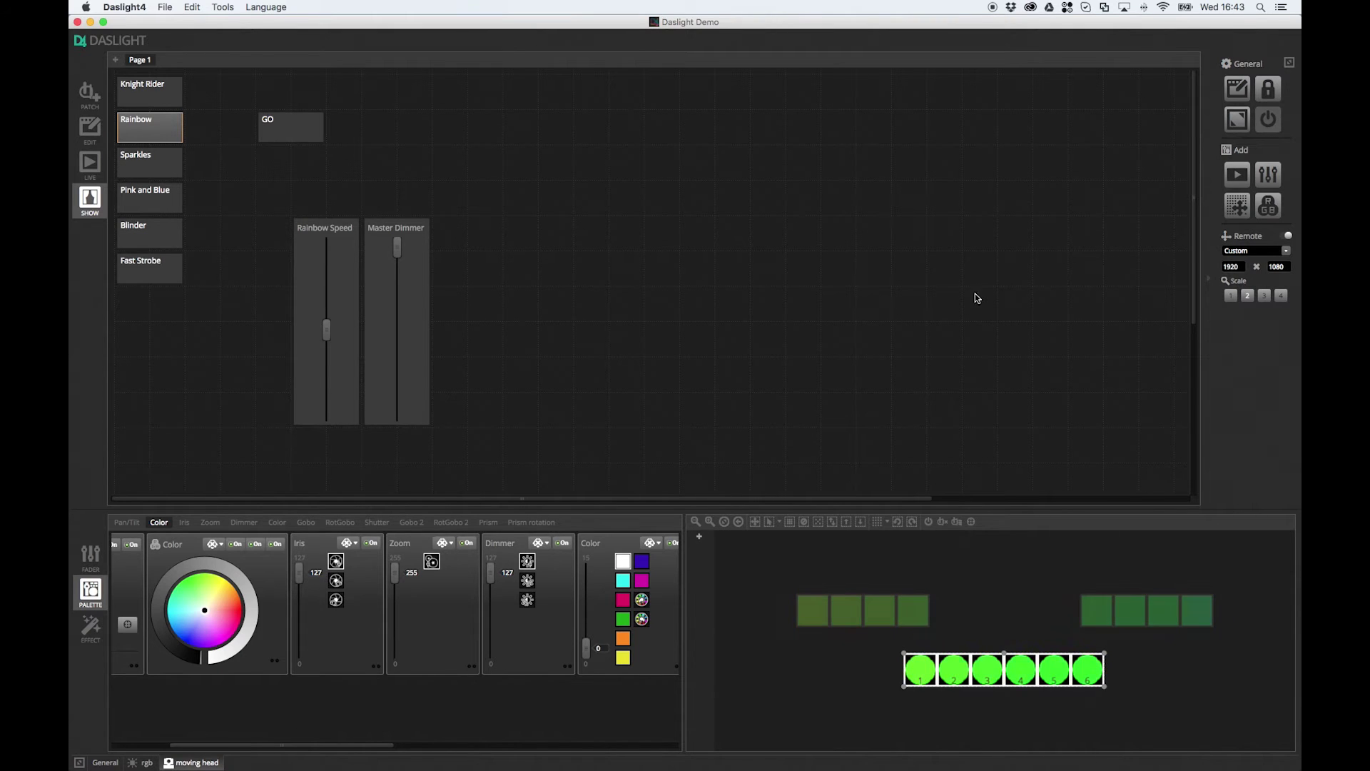
# Collapse and restore the right side panel, then turn Edit mode back on
pyautogui.click(1209, 282)
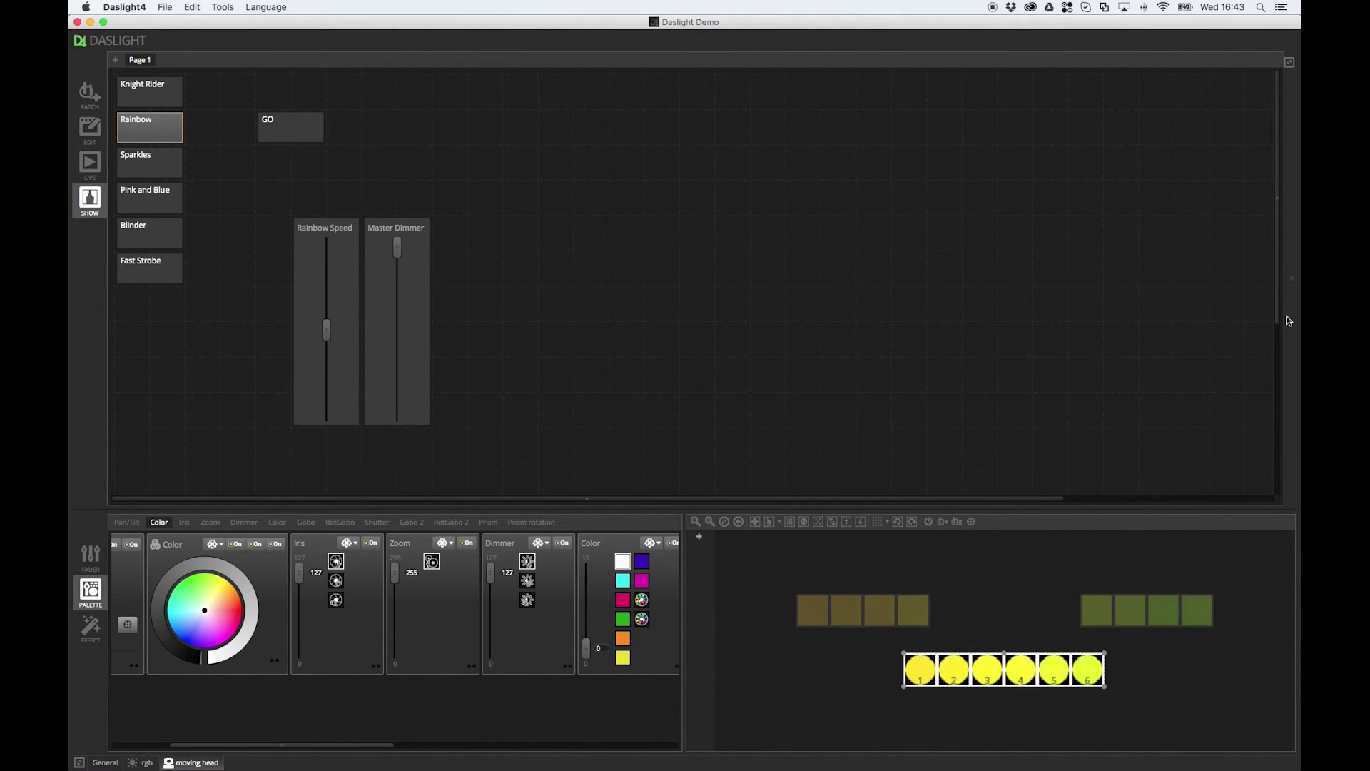
pyautogui.click(1291, 279)
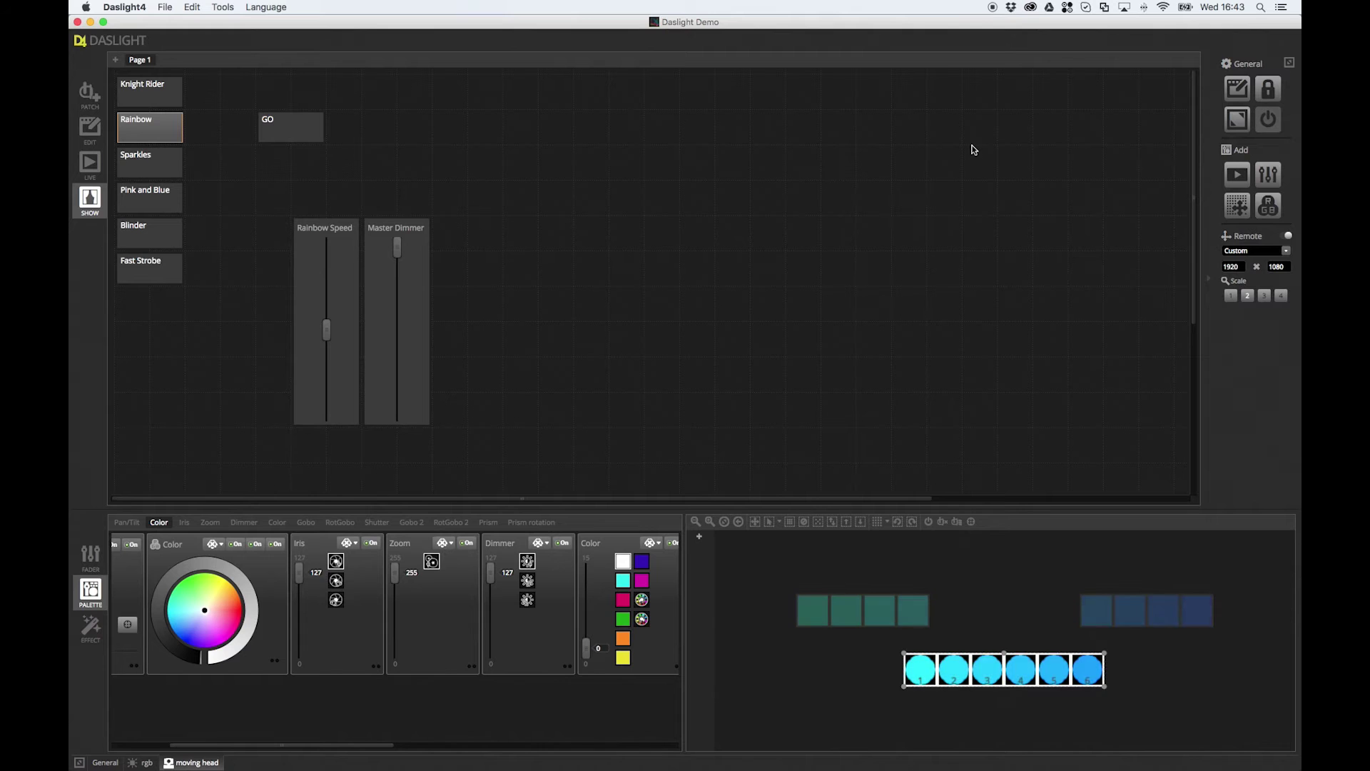
pyautogui.click(1242, 89)
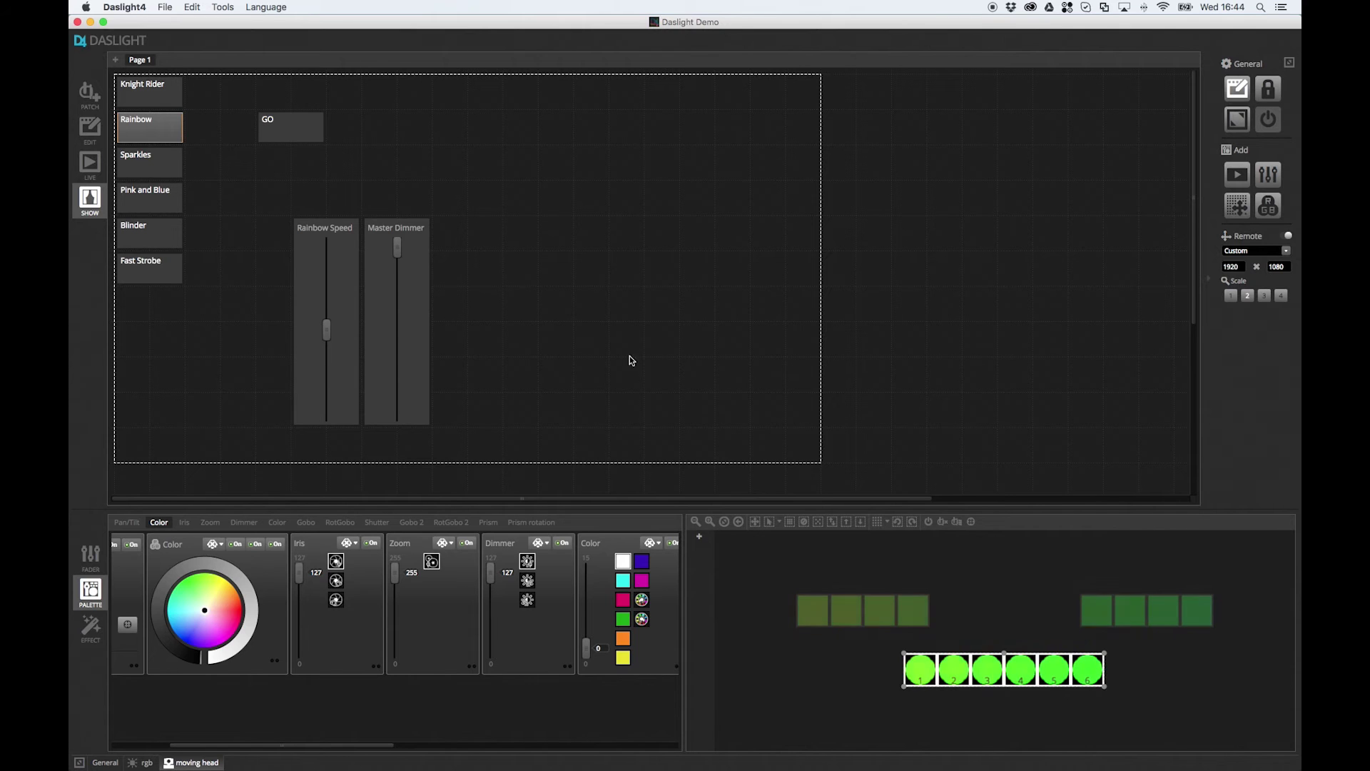
pyautogui.moveTo(416, 231); pyautogui.dragTo(511, 201)
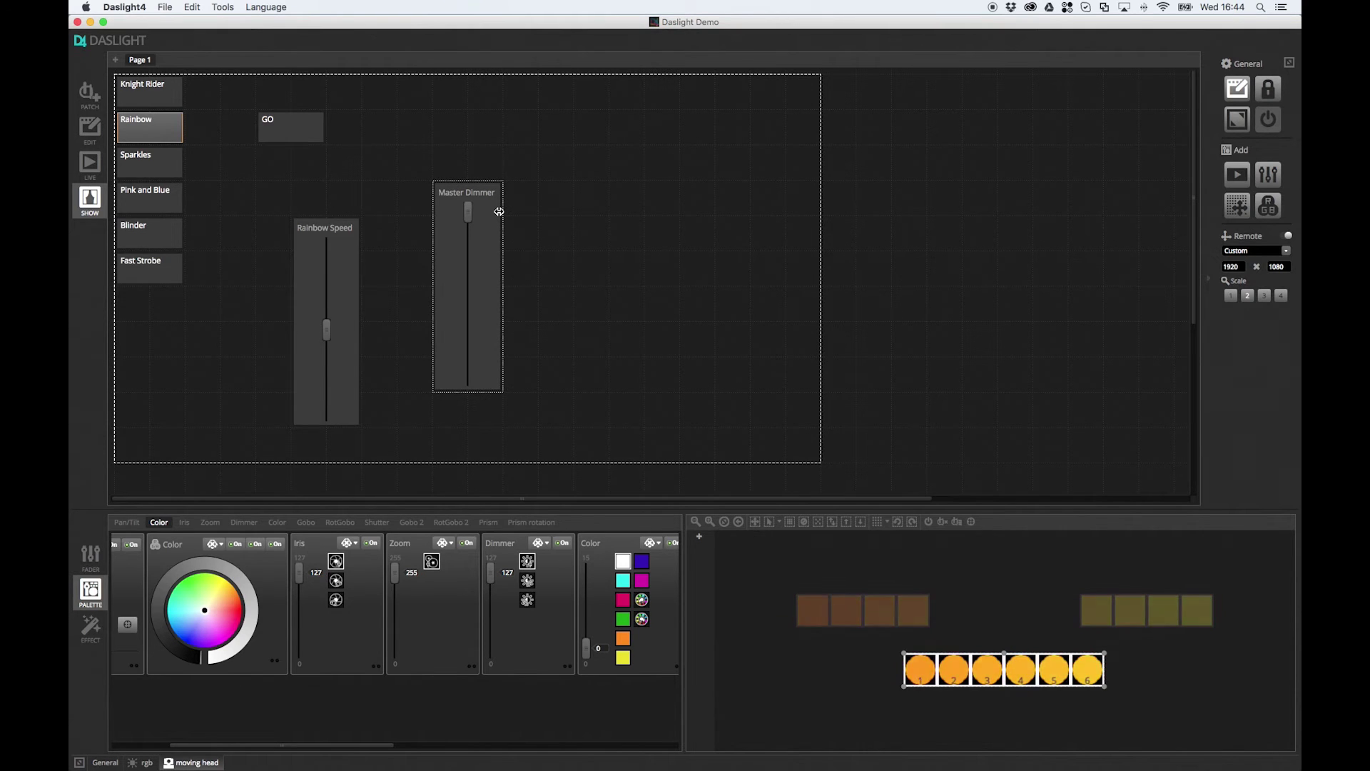
pyautogui.moveTo(451, 191); pyautogui.dragTo(386, 248)
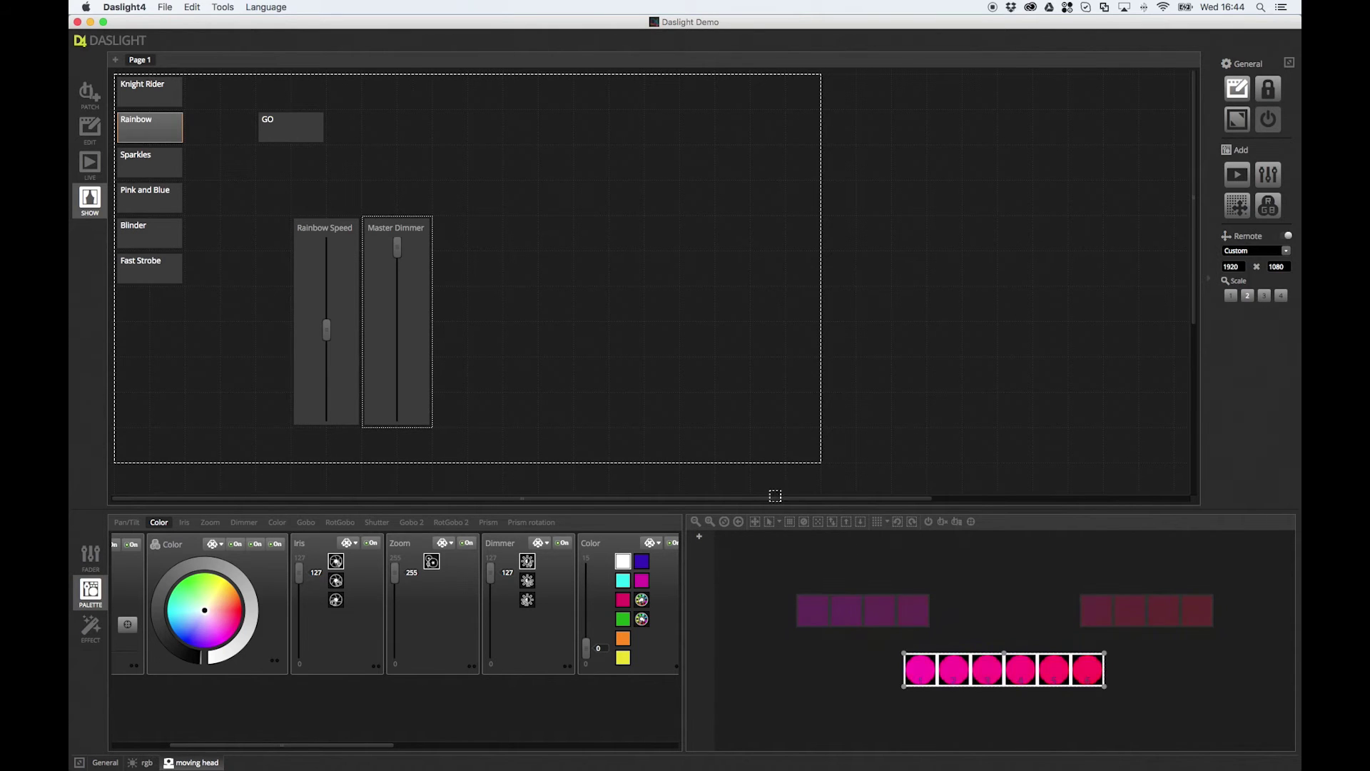
# Set the Remote size to iPhone 6, 6S, then switch to iPad Pro
pyautogui.click(1289, 251)
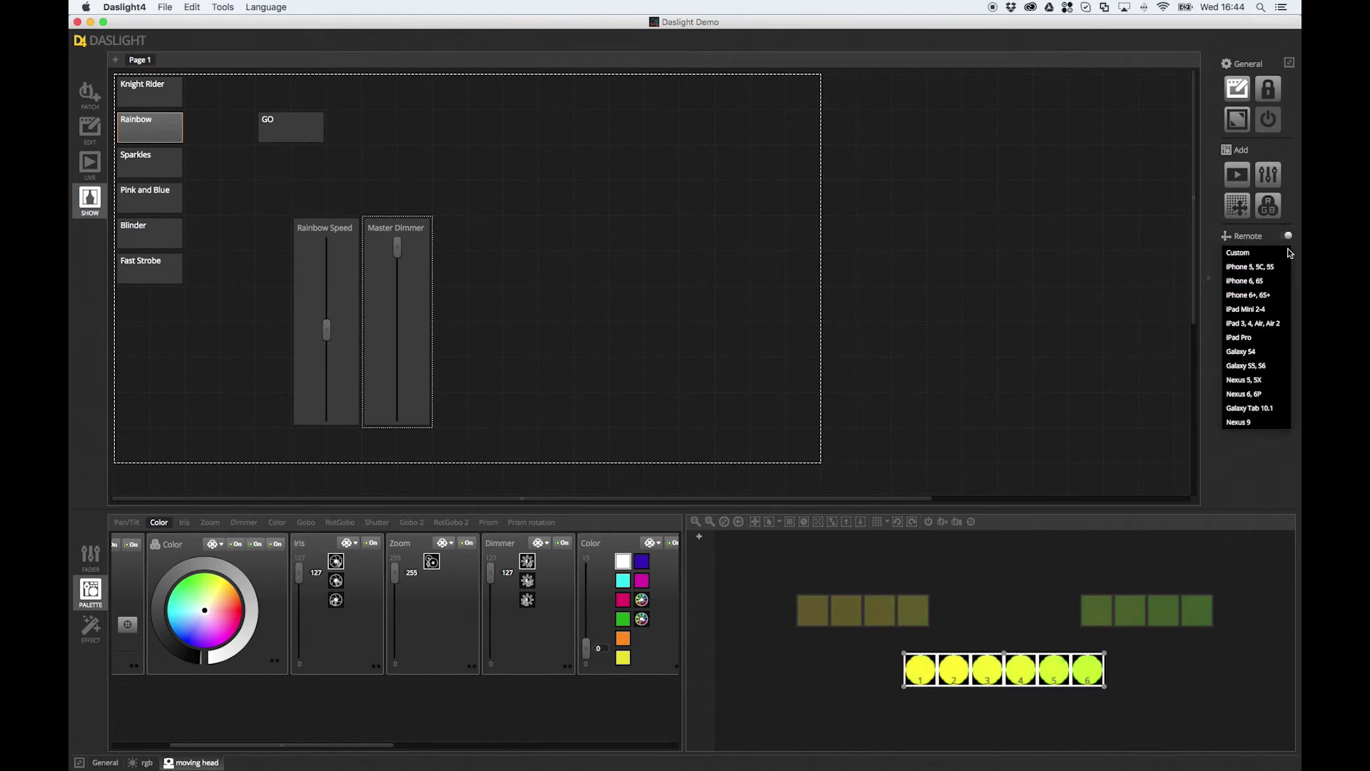
pyautogui.click(1245, 283)
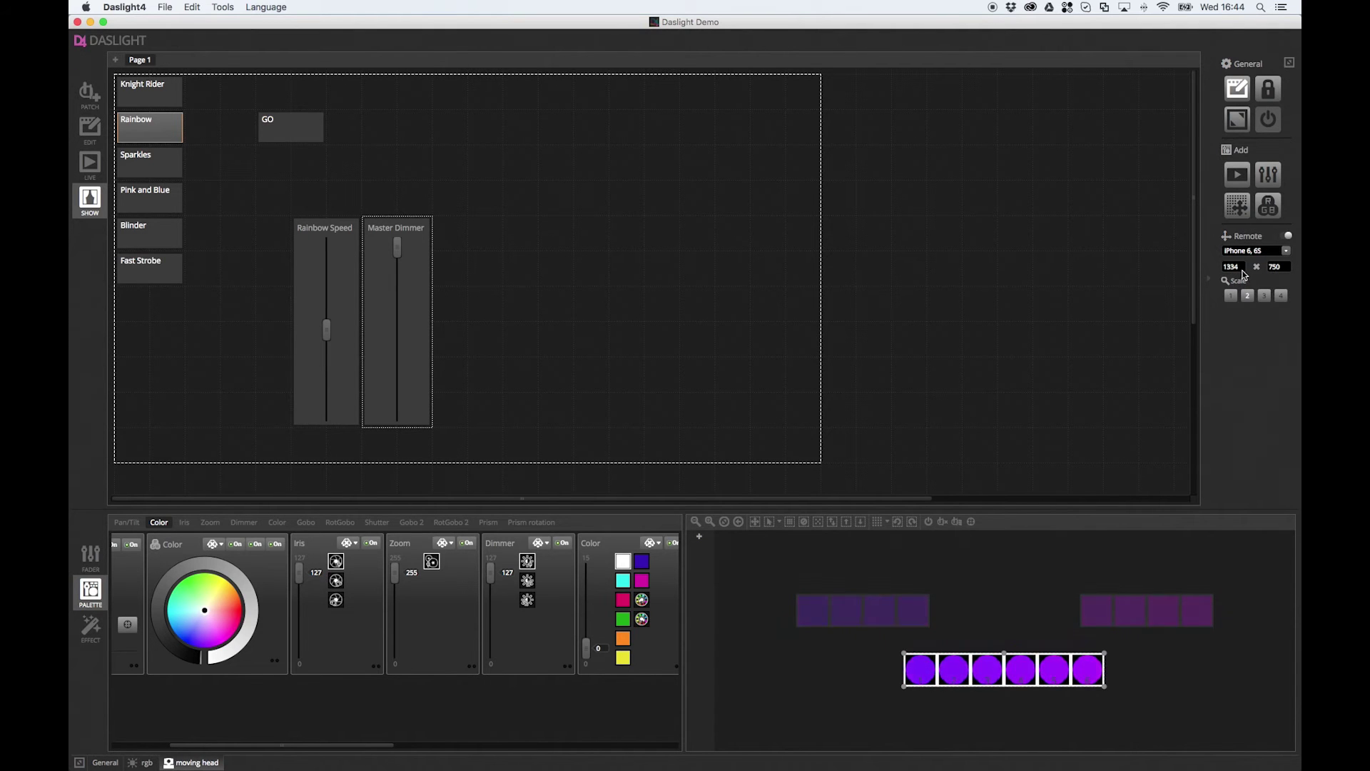
pyautogui.click(1286, 251)
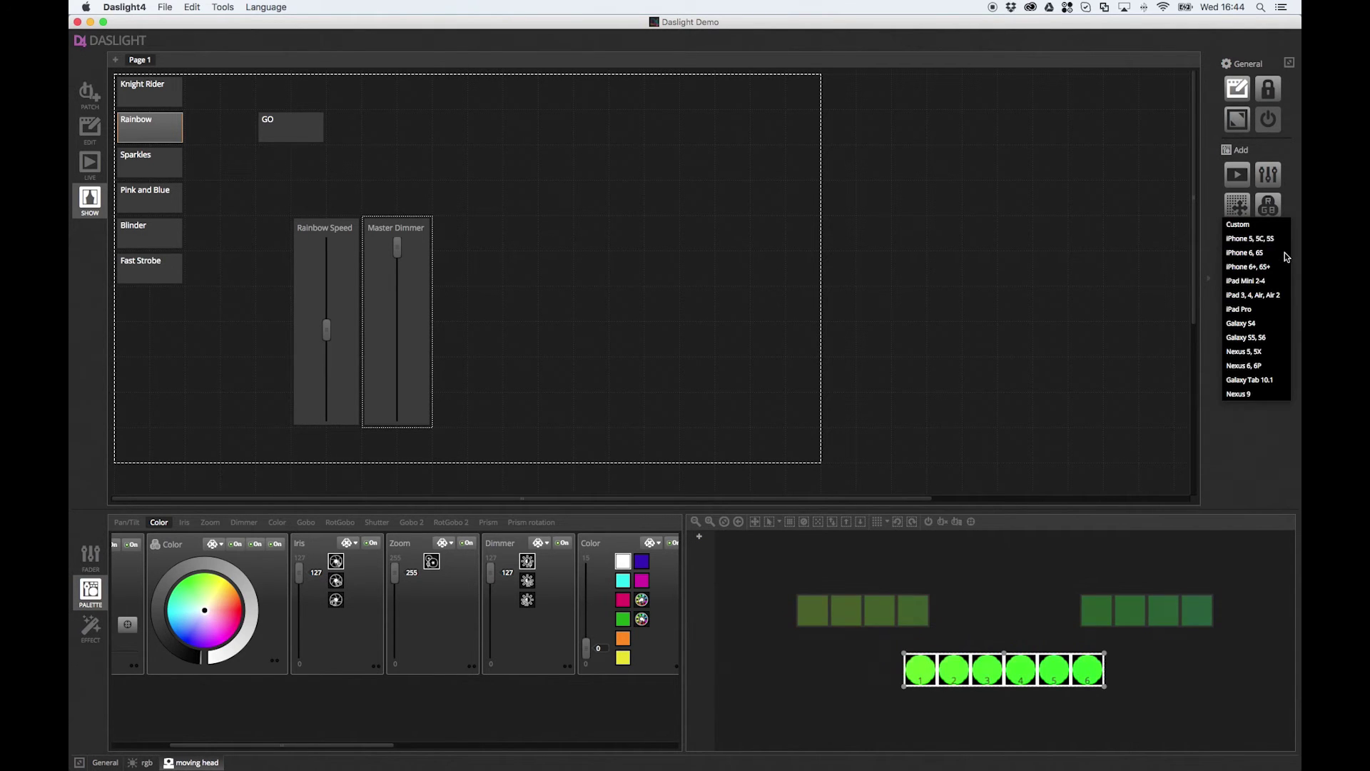
pyautogui.click(1245, 310)
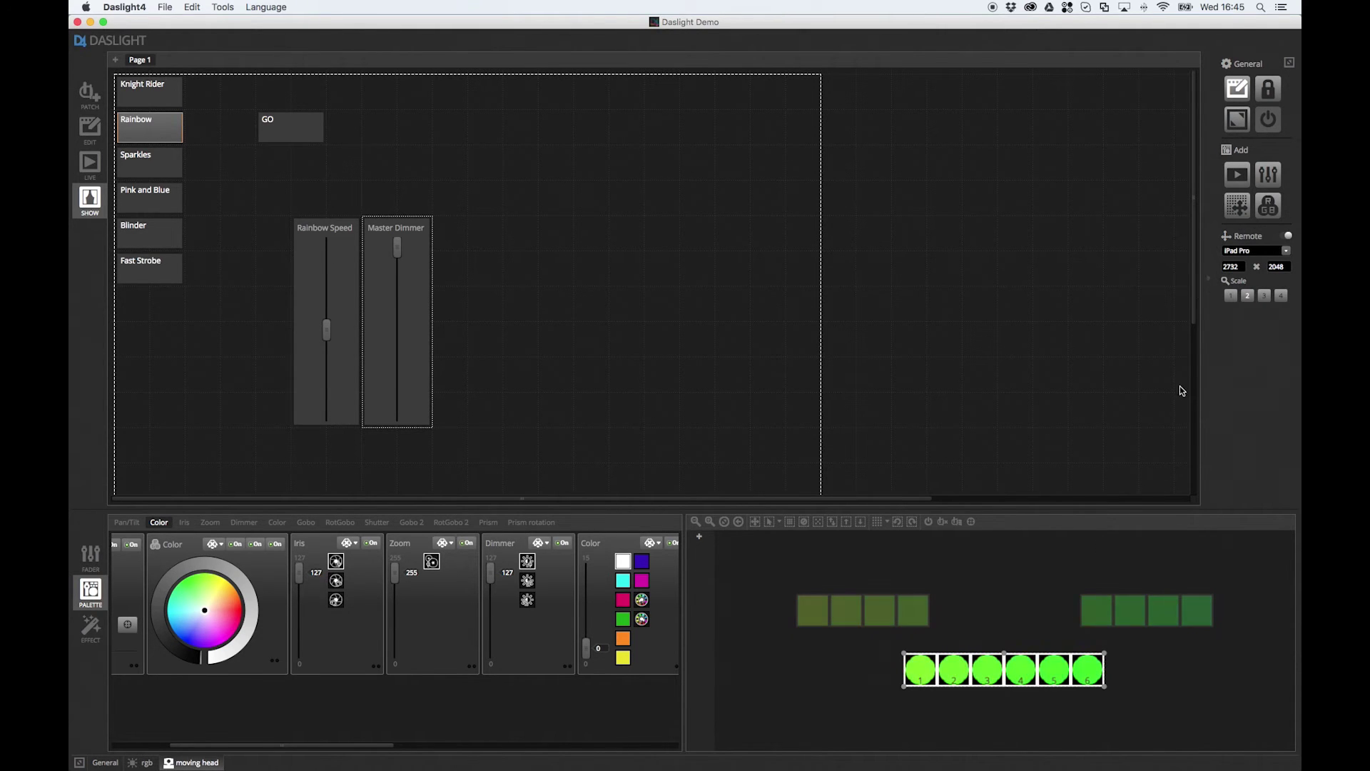
# Move Master Dimmer and Rainbow Speed up near the top, then reselect iPhone 6, 6S
pyautogui.moveTo(1192, 328); pyautogui.dragTo(1180, 168)
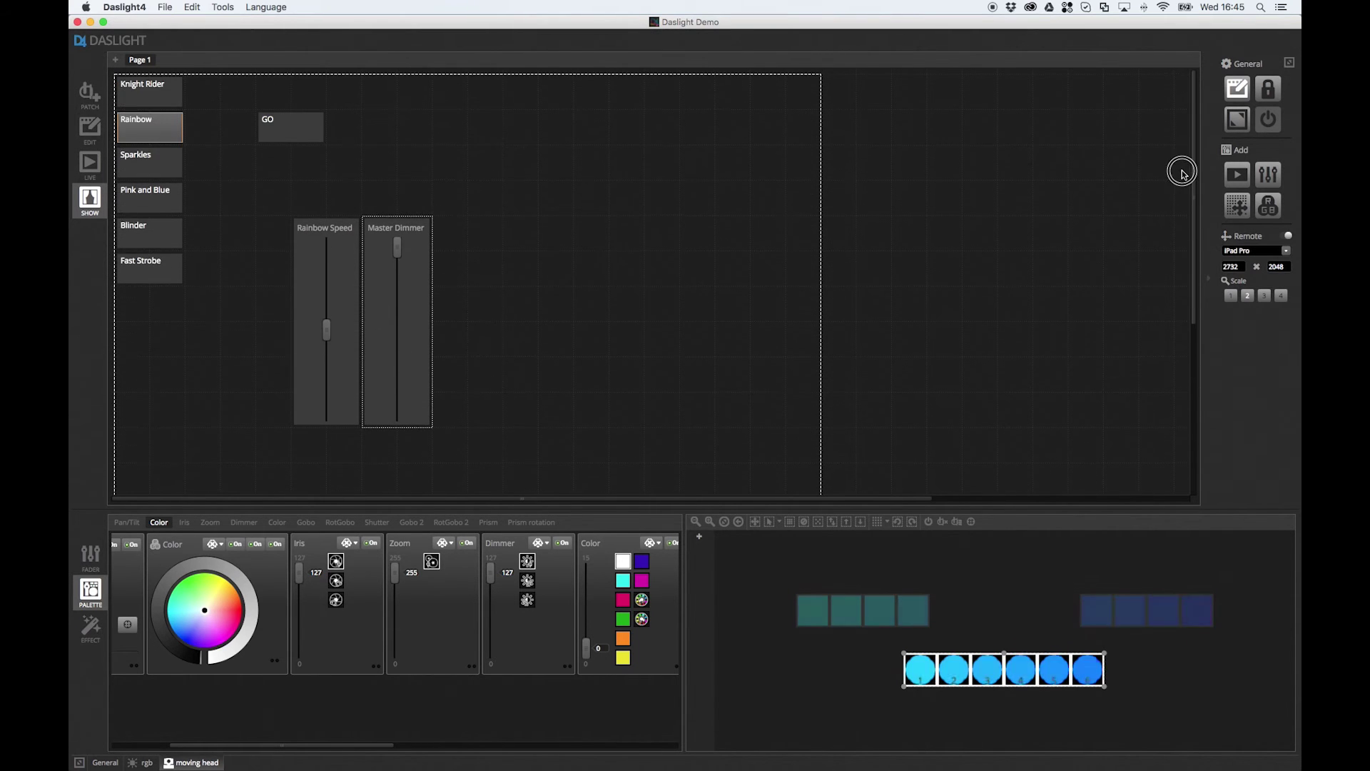
pyautogui.moveTo(381, 227); pyautogui.dragTo(698, 122)
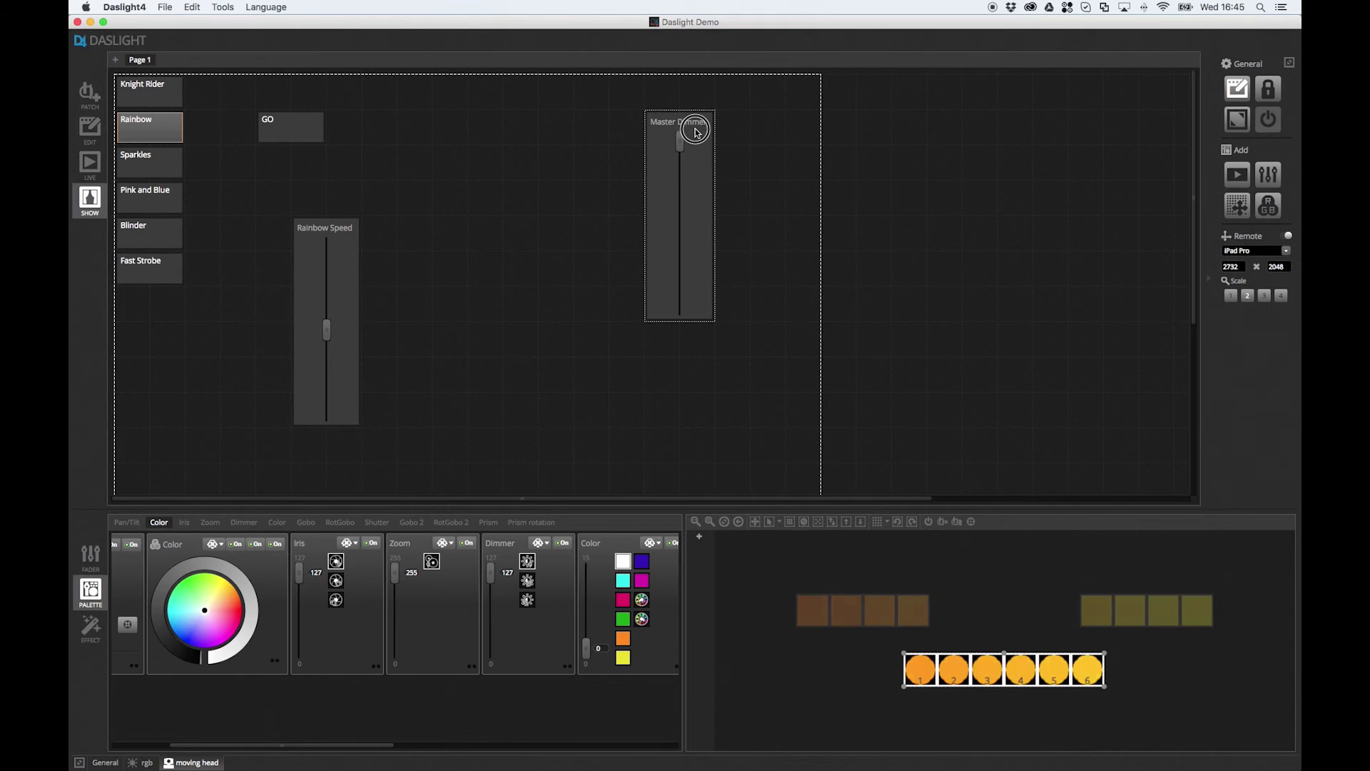
pyautogui.moveTo(315, 226); pyautogui.dragTo(384, 158)
pyautogui.moveTo(699, 172); pyautogui.dragTo(463, 177)
pyautogui.click(1289, 257)
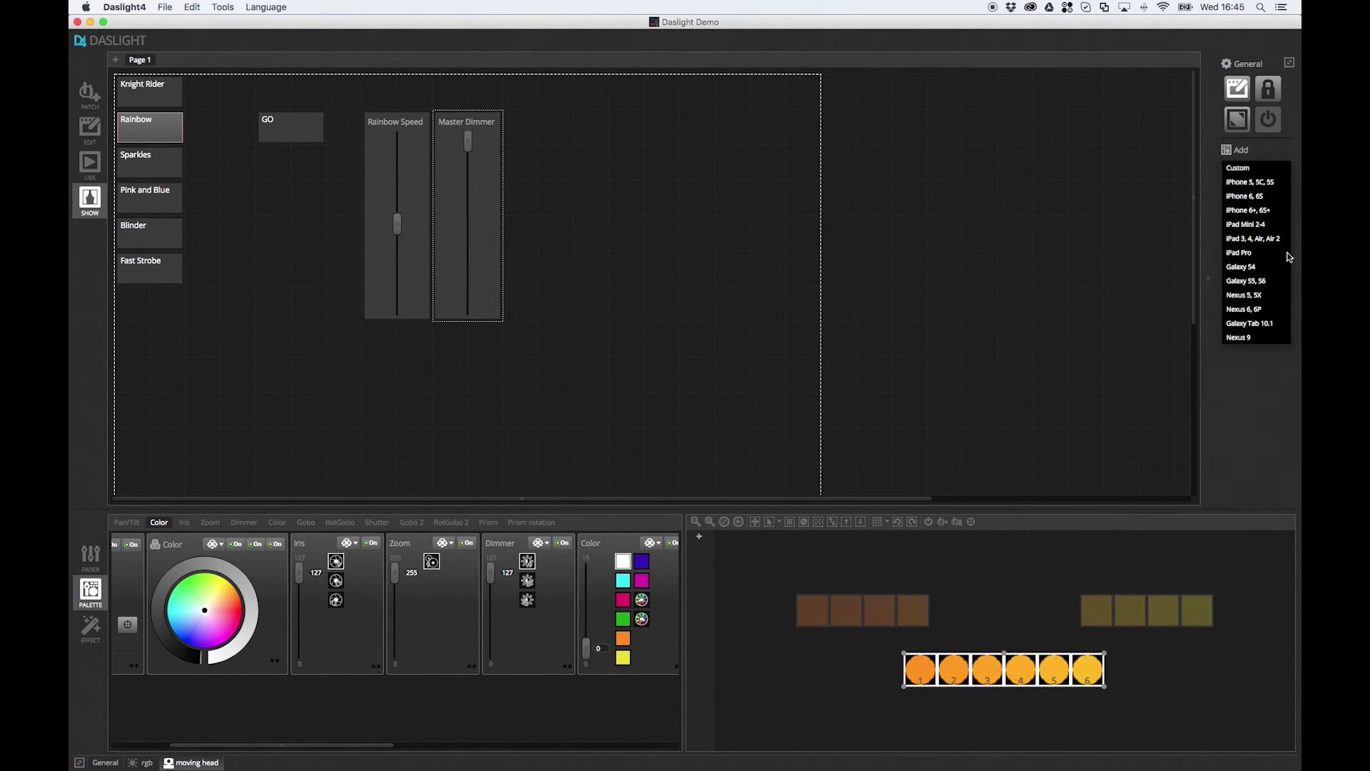
pyautogui.click(1257, 197)
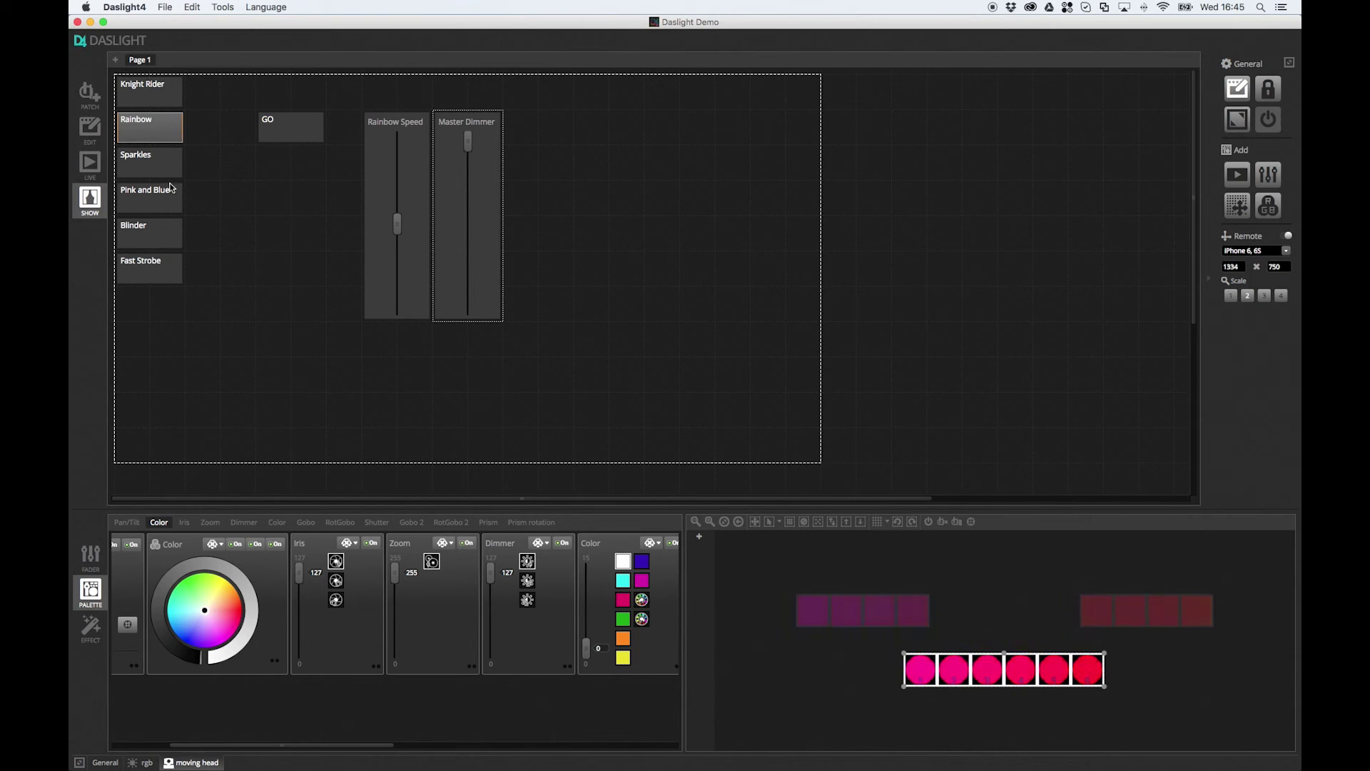
# Enlarge Fast Strobe and restore it, then switch the remote layout to Scale 1
pyautogui.click(172, 261)
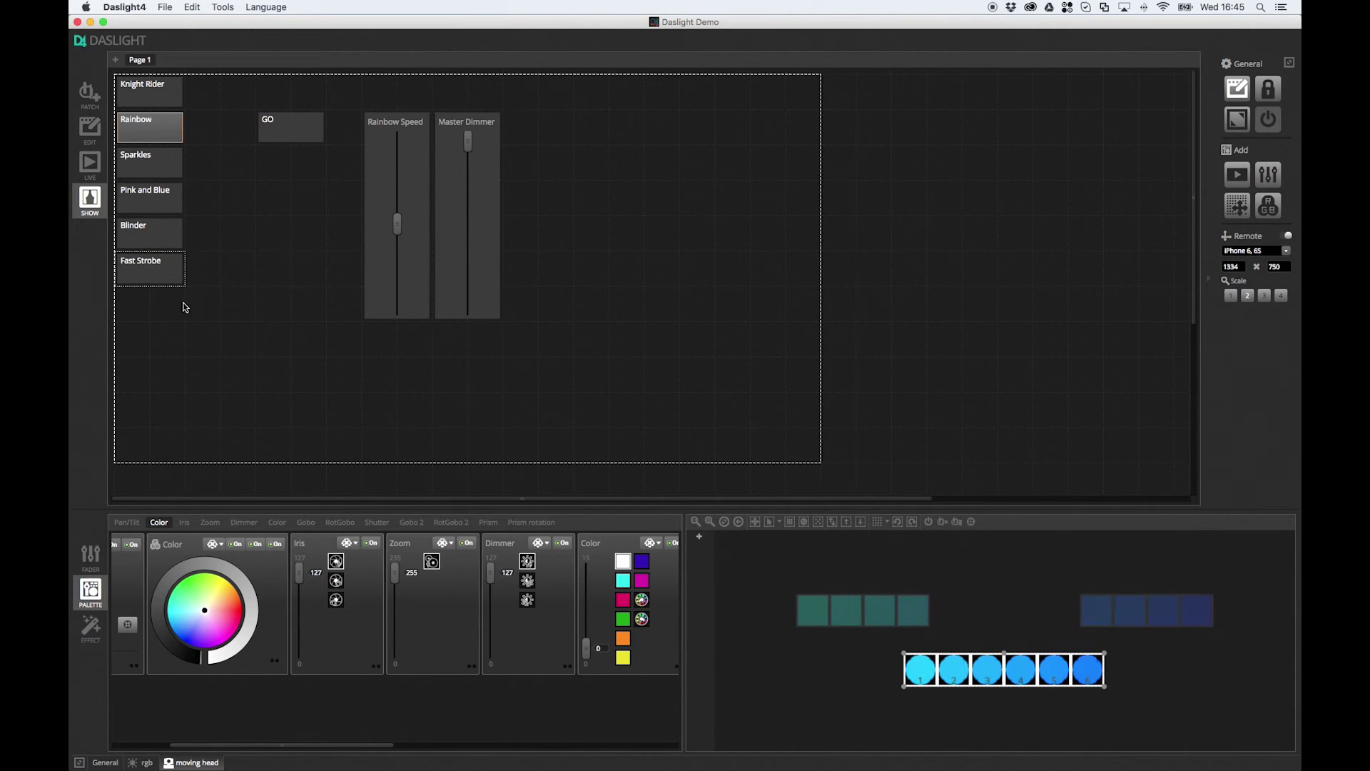
pyautogui.moveTo(183, 285); pyautogui.dragTo(334, 393)
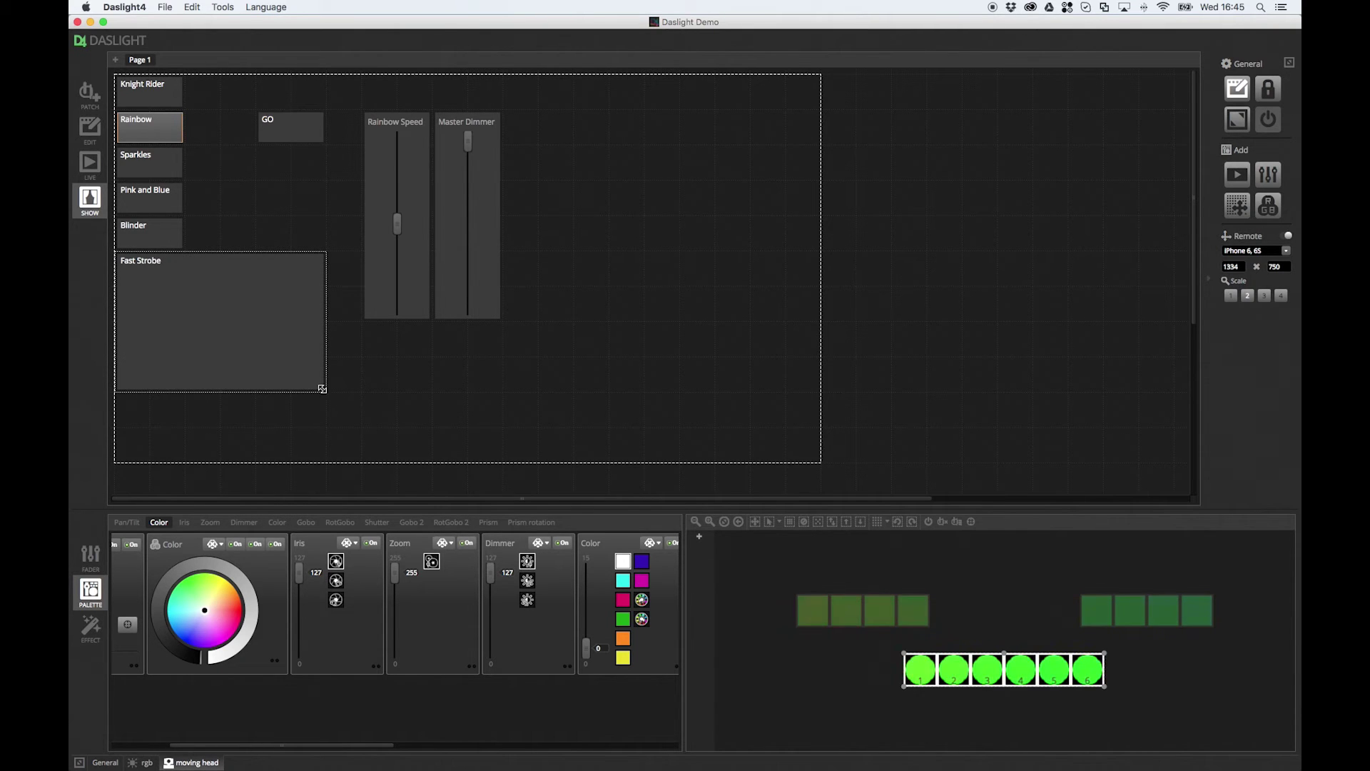
pyautogui.moveTo(322, 388); pyautogui.dragTo(184, 284)
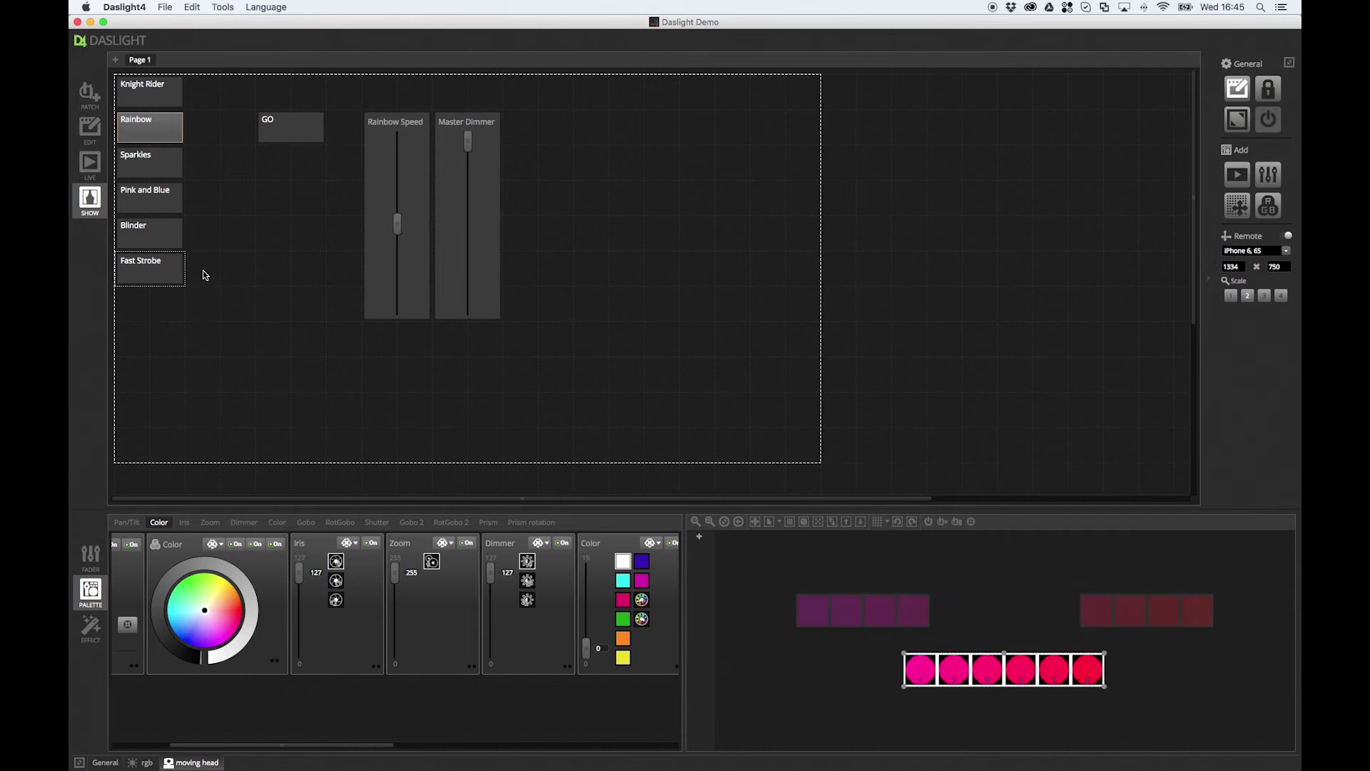
pyautogui.click(1231, 296)
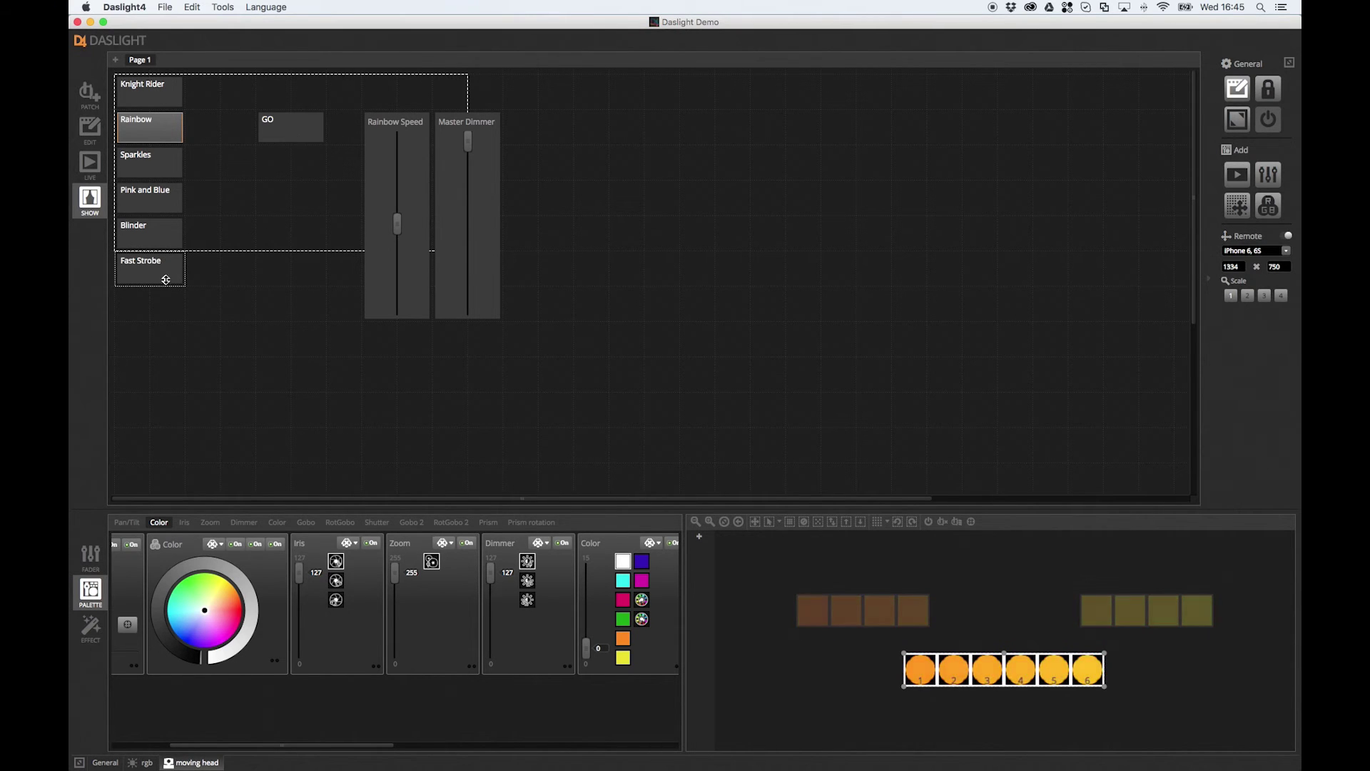
# Move Fast Strobe beside Knight Rider, with Rainbow Speed and Master Dimmer up beside it
pyautogui.moveTo(142, 277); pyautogui.dragTo(218, 125)
pyautogui.moveTo(411, 139); pyautogui.dragTo(388, 114)
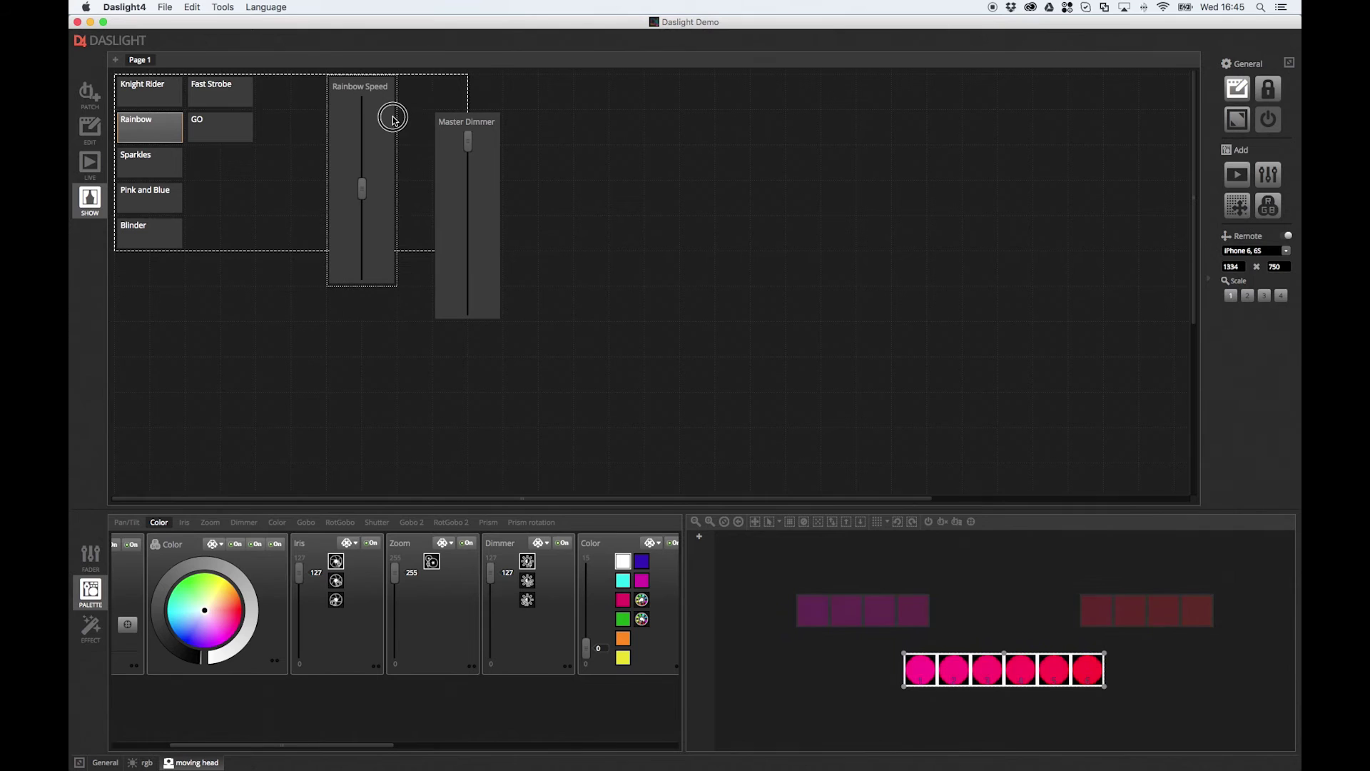
pyautogui.click(474, 120)
pyautogui.moveTo(474, 120); pyautogui.dragTo(441, 85)
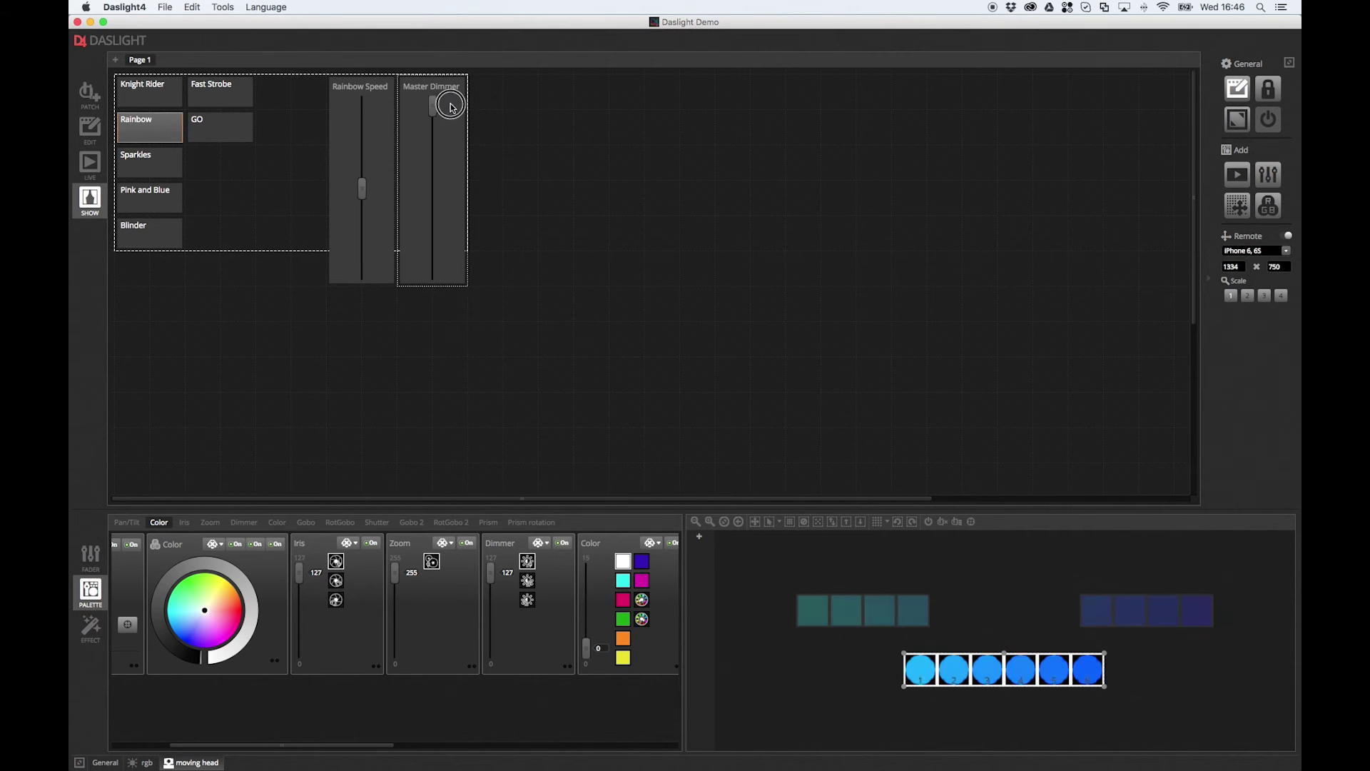
# Shorten the Rainbow Speed and Master Dimmer faders to fit inside the iPhone outline
pyautogui.click(386, 282)
pyautogui.moveTo(381, 285); pyautogui.dragTo(413, 242)
pyautogui.click(411, 284)
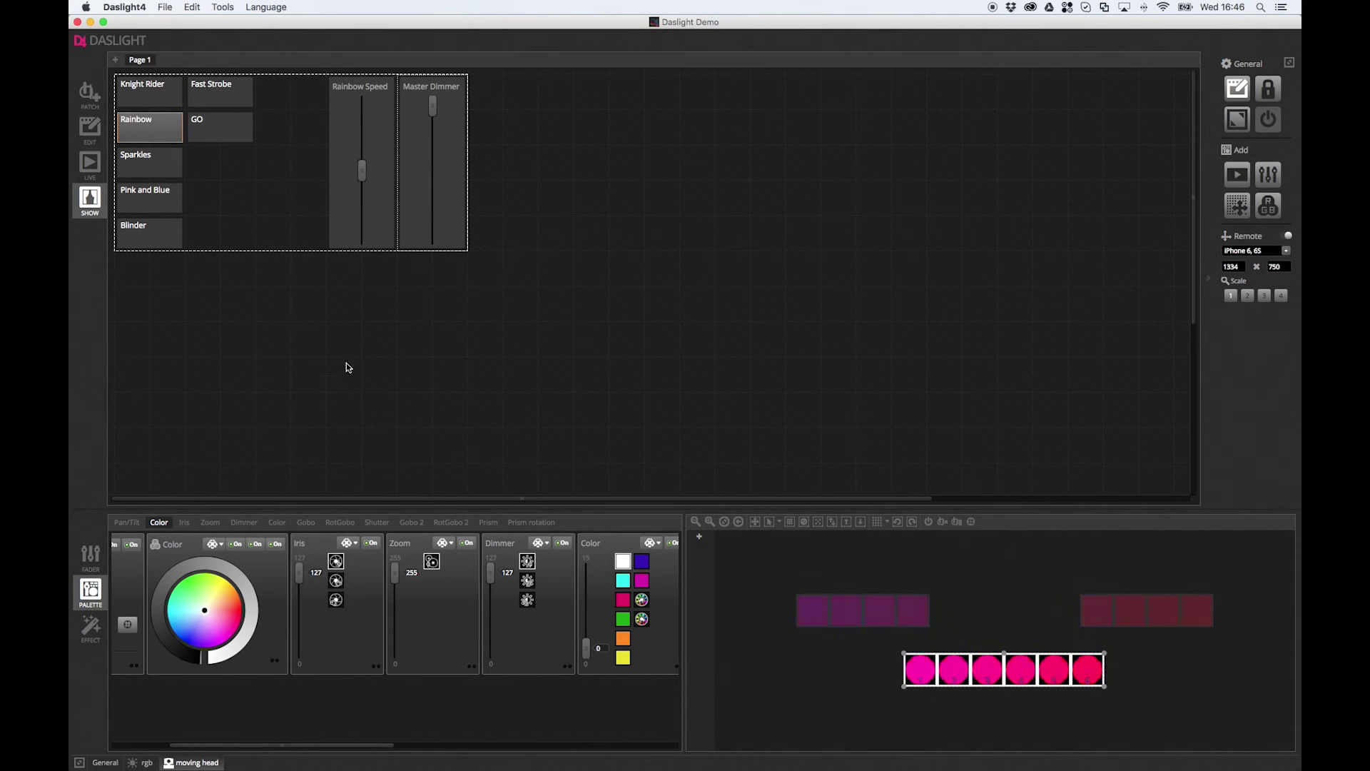
pyautogui.click(285, 265)
pyautogui.click(344, 210)
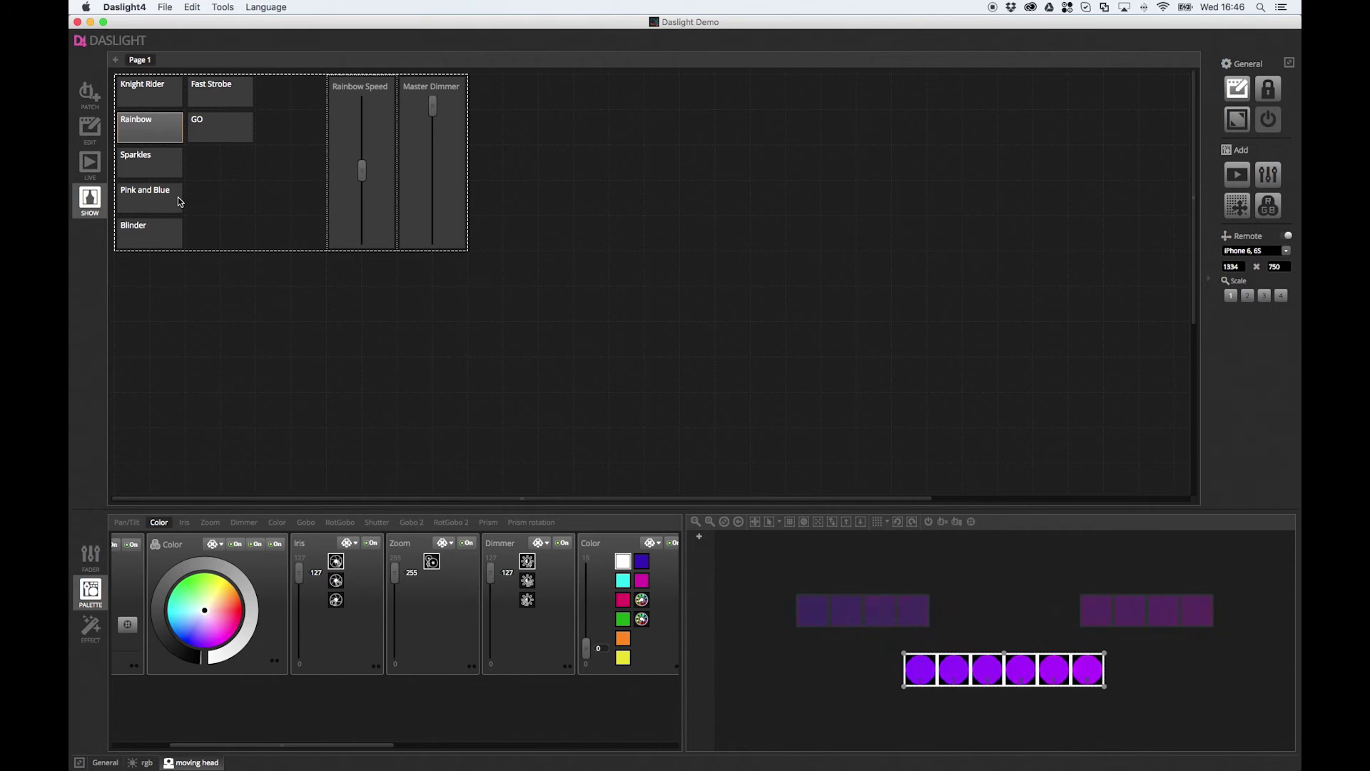
# Add an empty Page 2, rename Page 1 to 'iPhone', then open Page 2
pyautogui.click(116, 60)
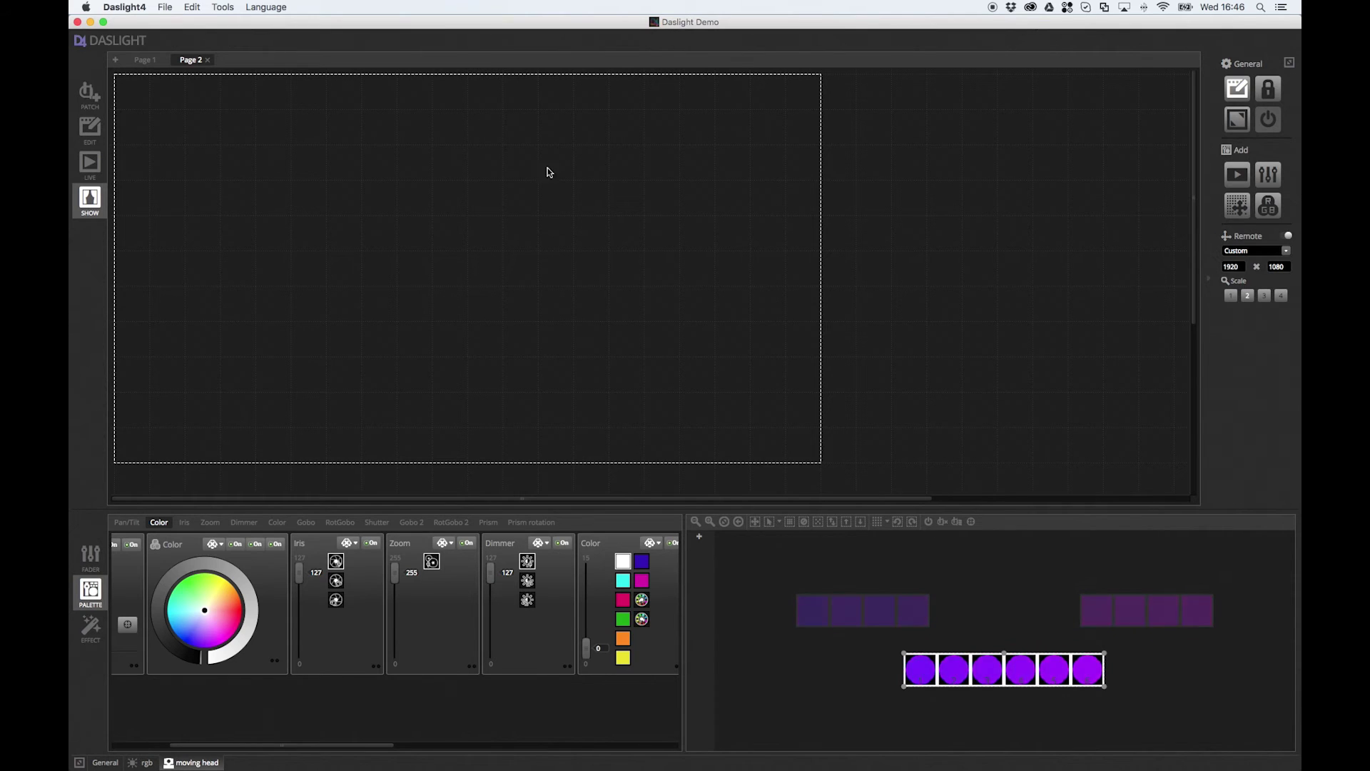
pyautogui.click(146, 60)
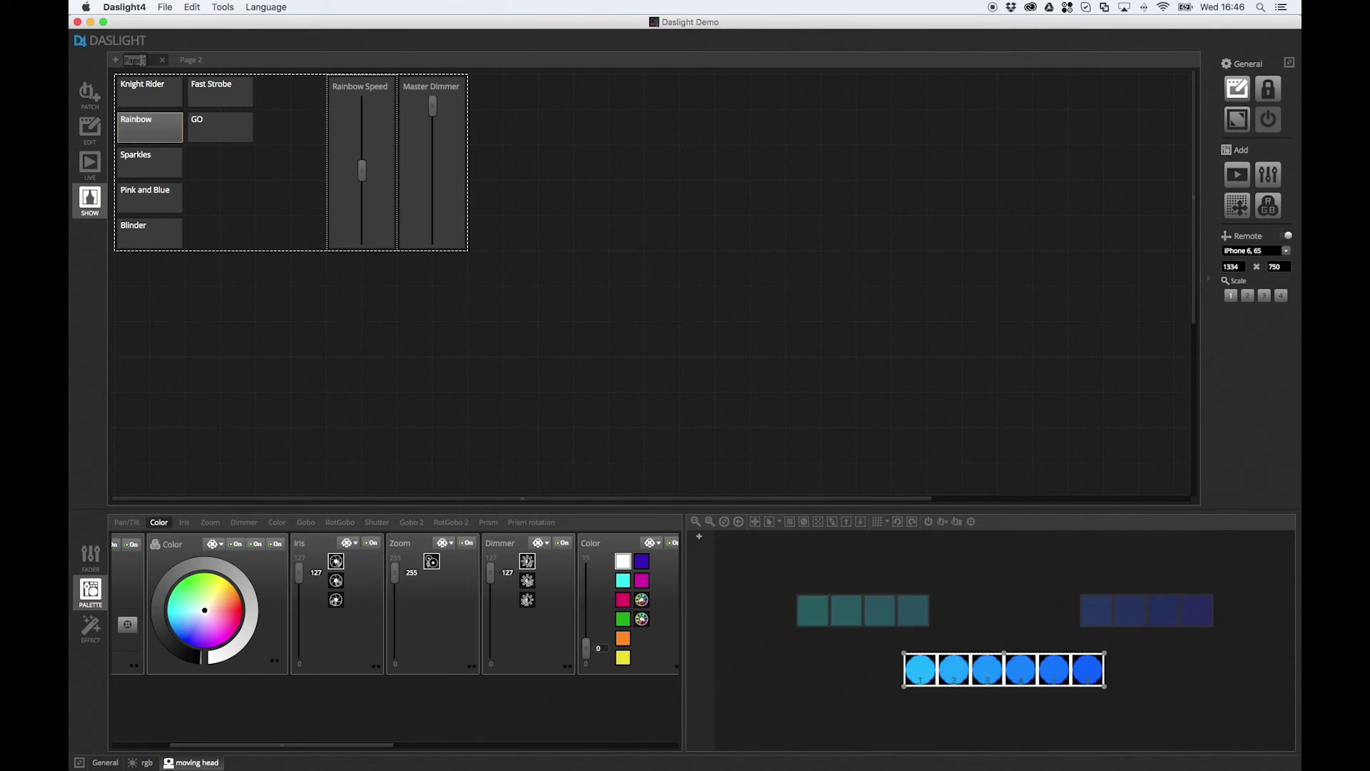
pyautogui.write('iPhone')
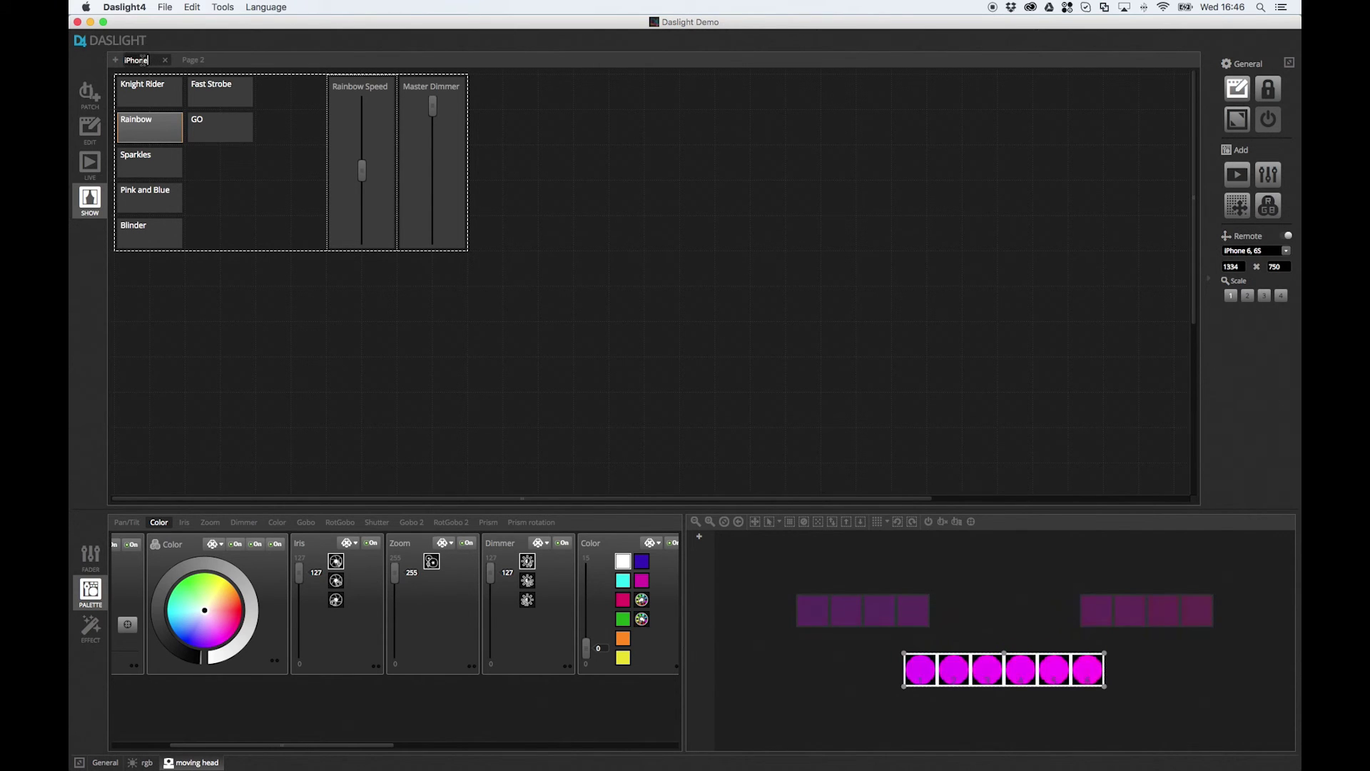
pyautogui.press('Return')
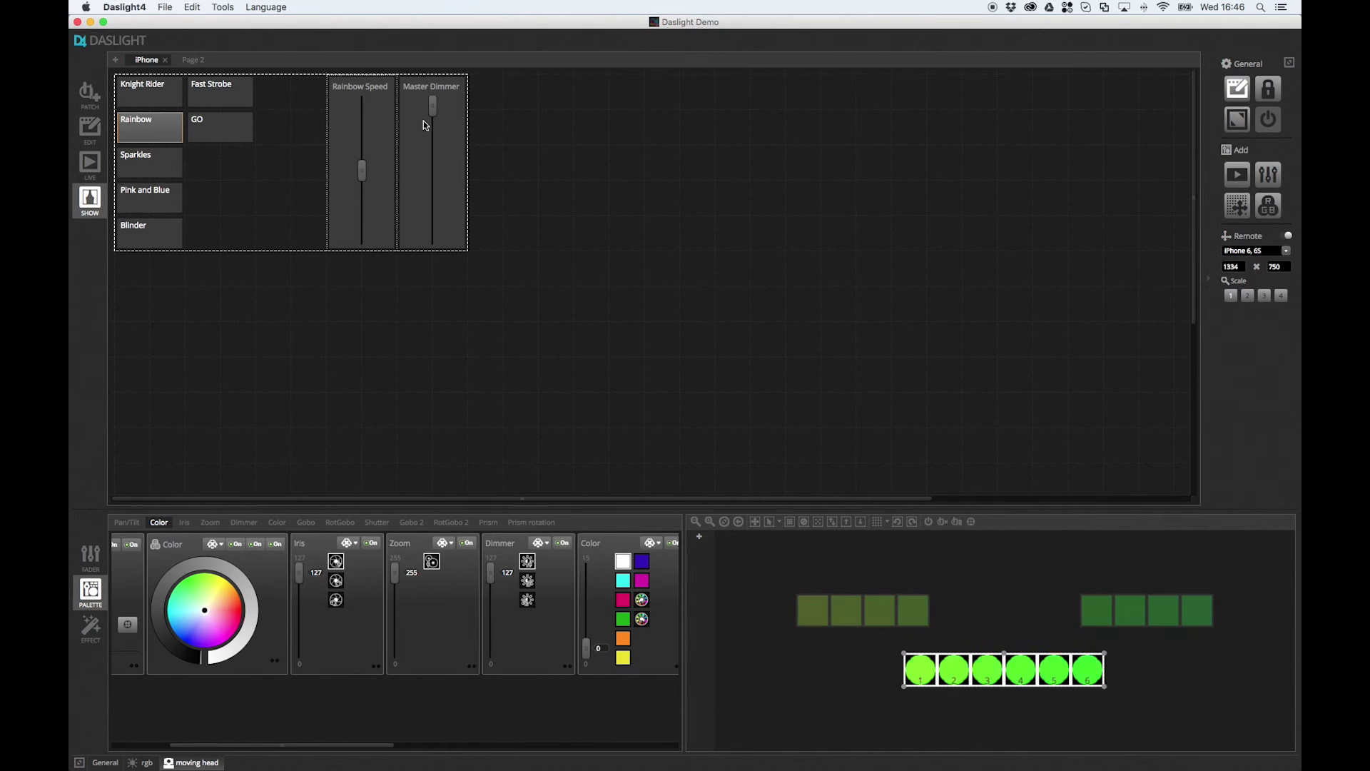
pyautogui.click(196, 61)
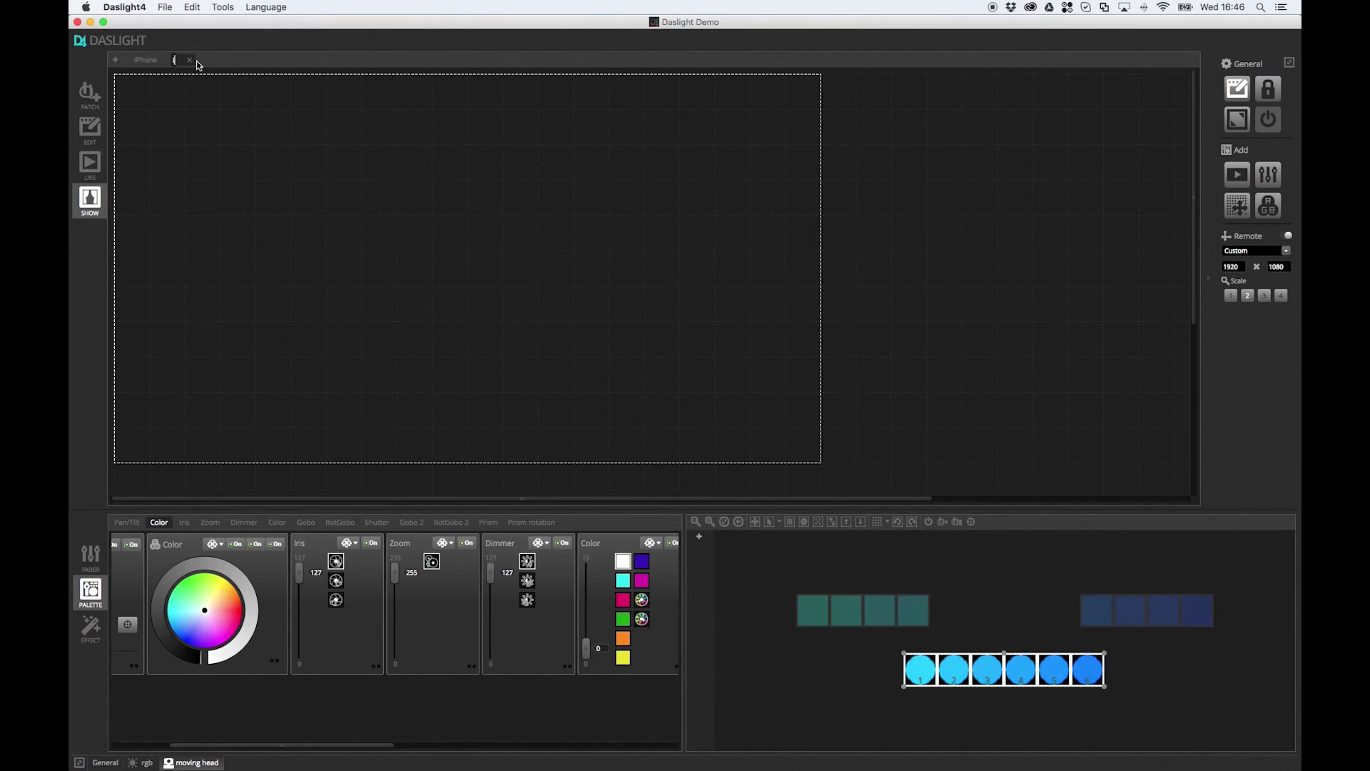
# Name the page 'iPad', set its remote size to iPad 3, 4, Air, Air 2, and compare with iPhone
pyautogui.write('iPad')
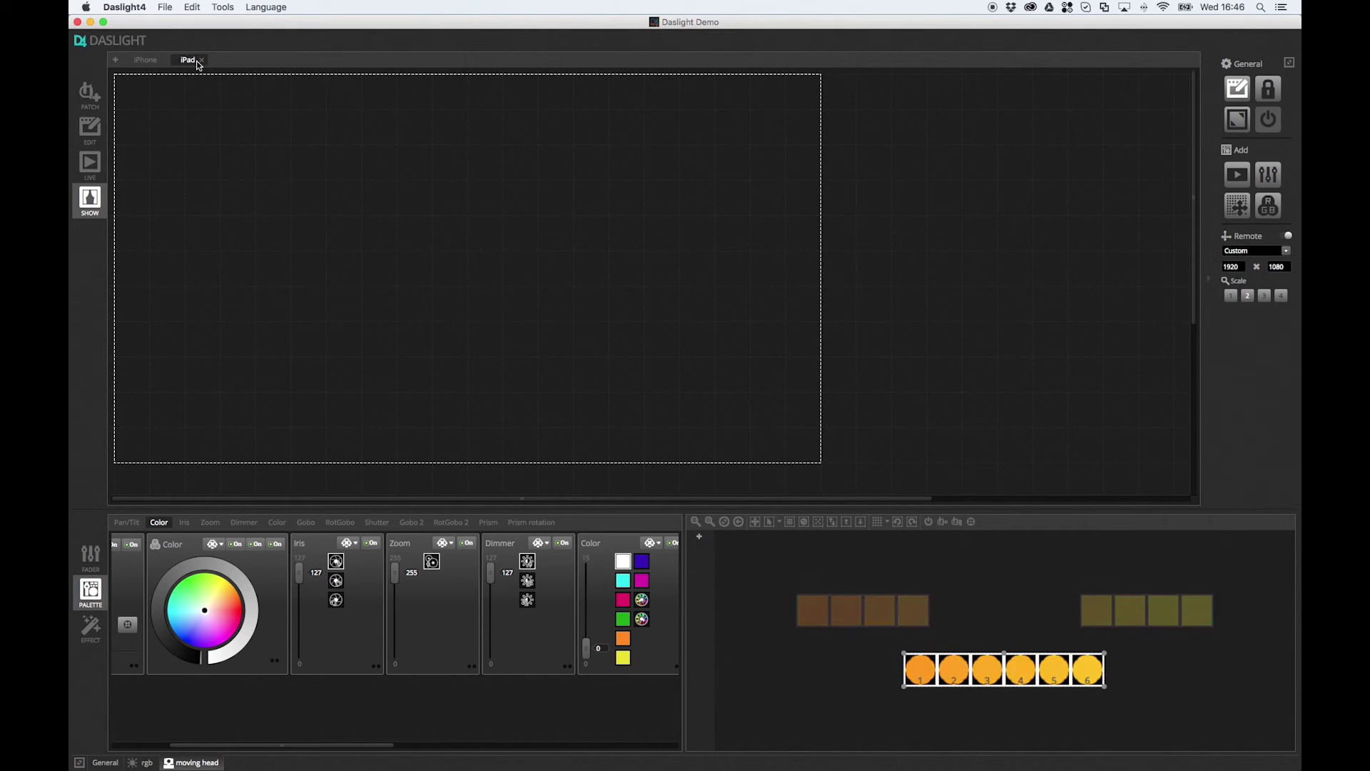
pyautogui.click(1285, 251)
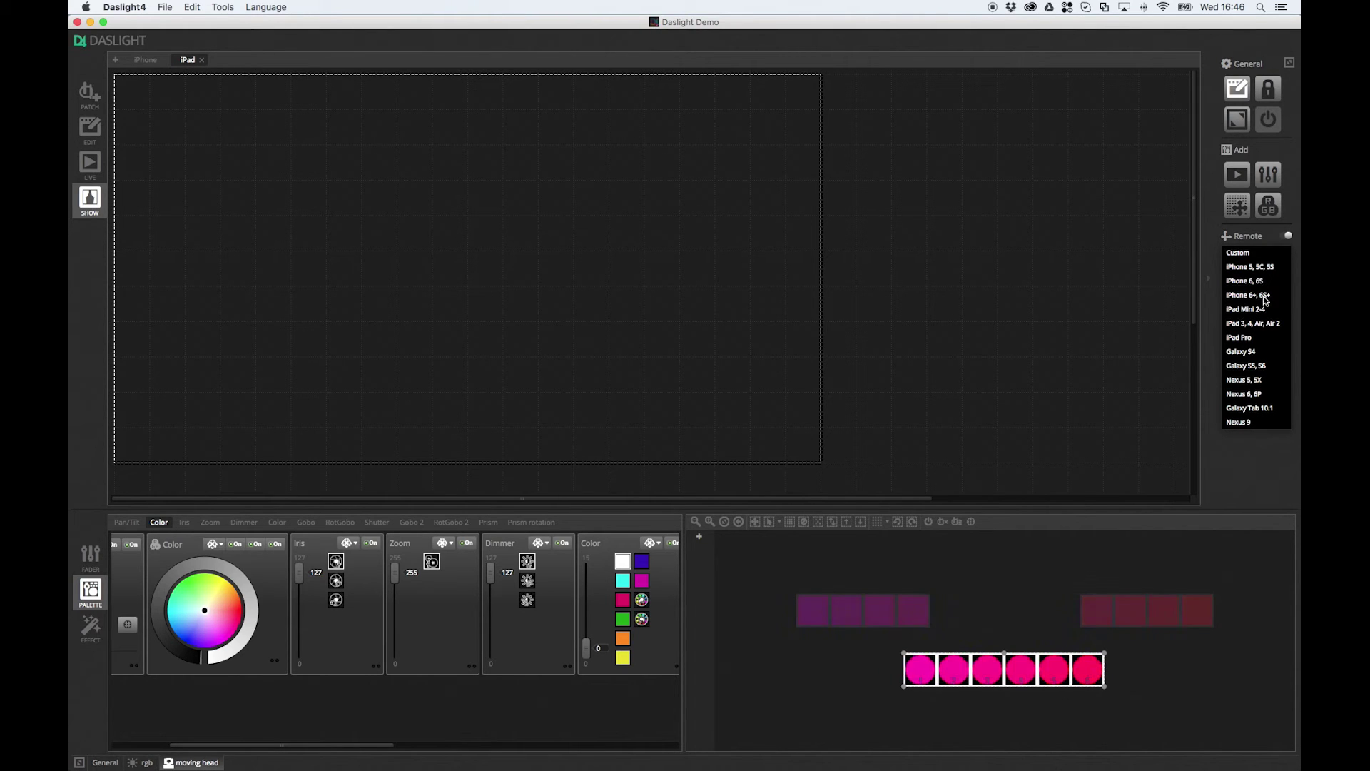
pyautogui.click(1253, 326)
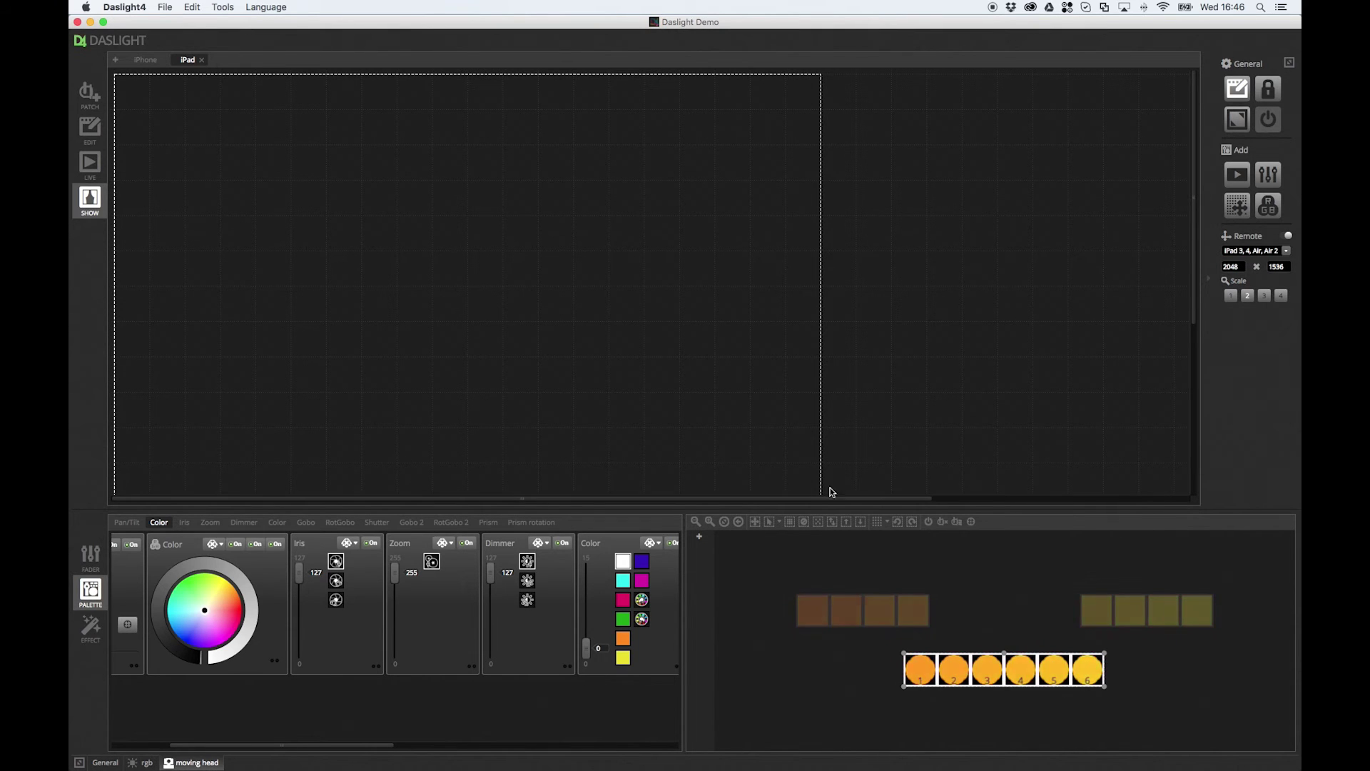
pyautogui.moveTo(772, 510); pyautogui.dragTo(776, 556)
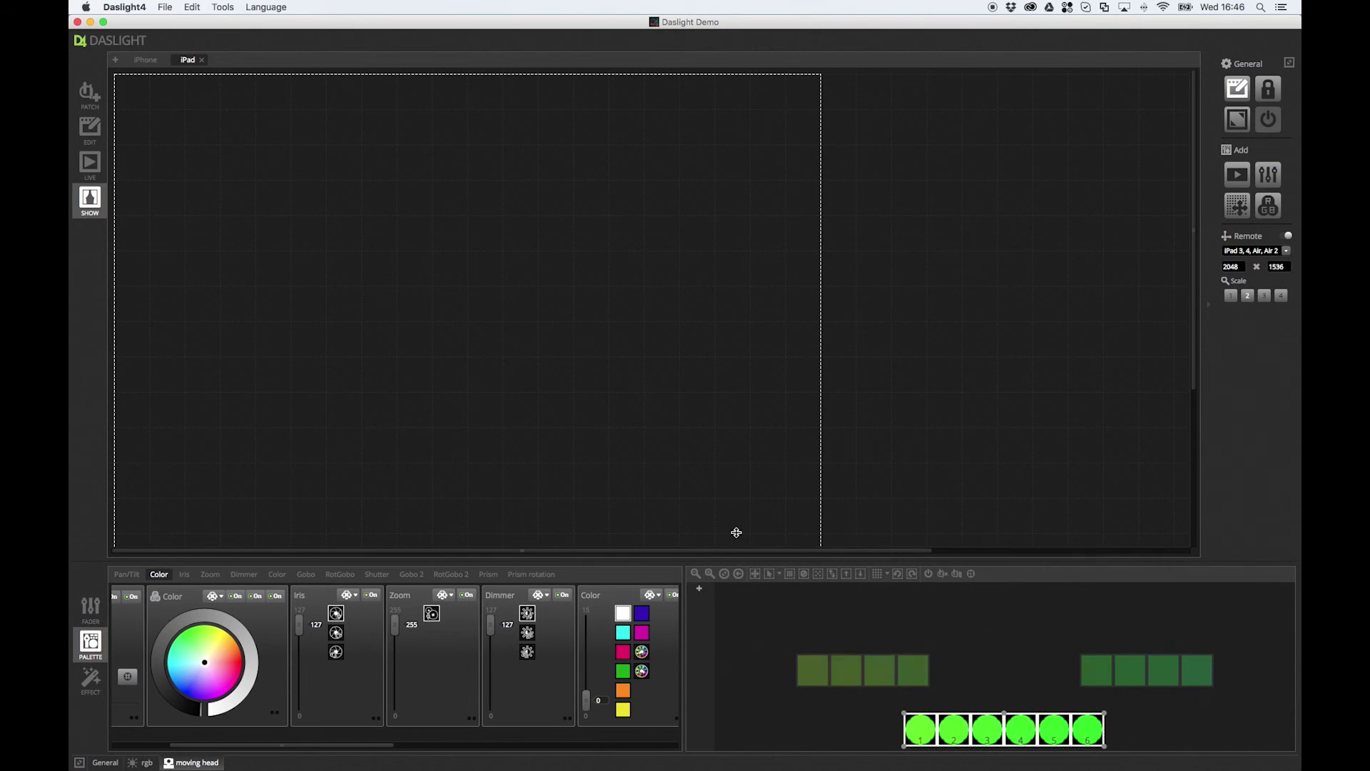
pyautogui.click(146, 61)
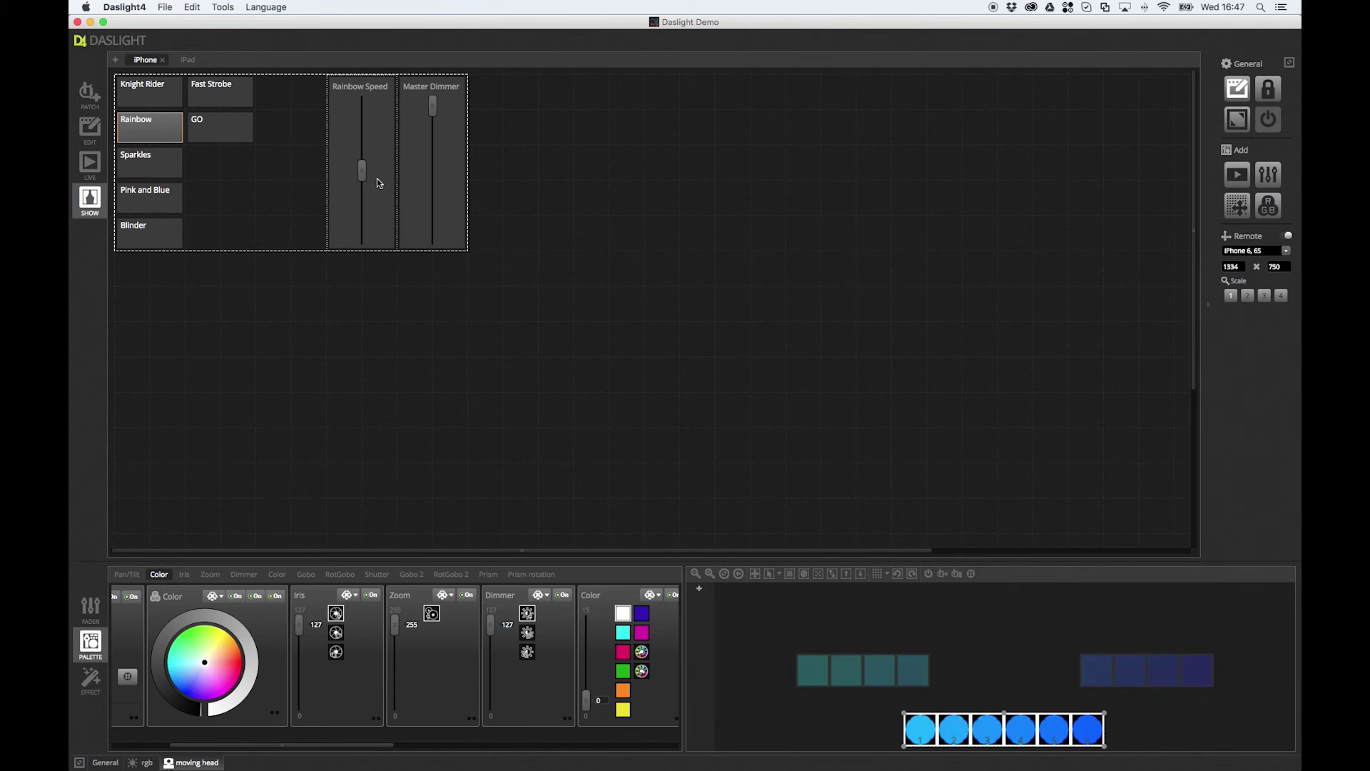
pyautogui.click(187, 60)
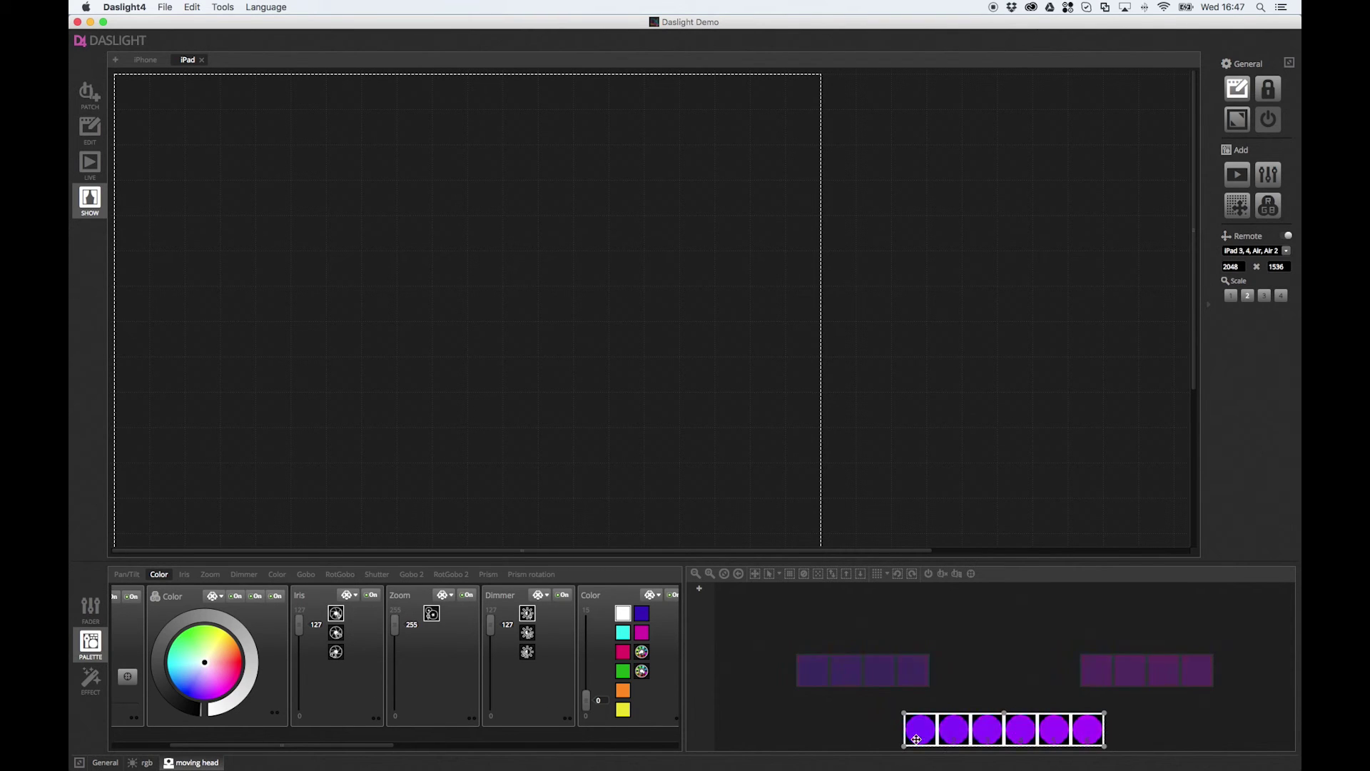
# Add six first-wheel gobo buttons: open circle, line, tri-shape, gear, J and fan
pyautogui.click(314, 574)
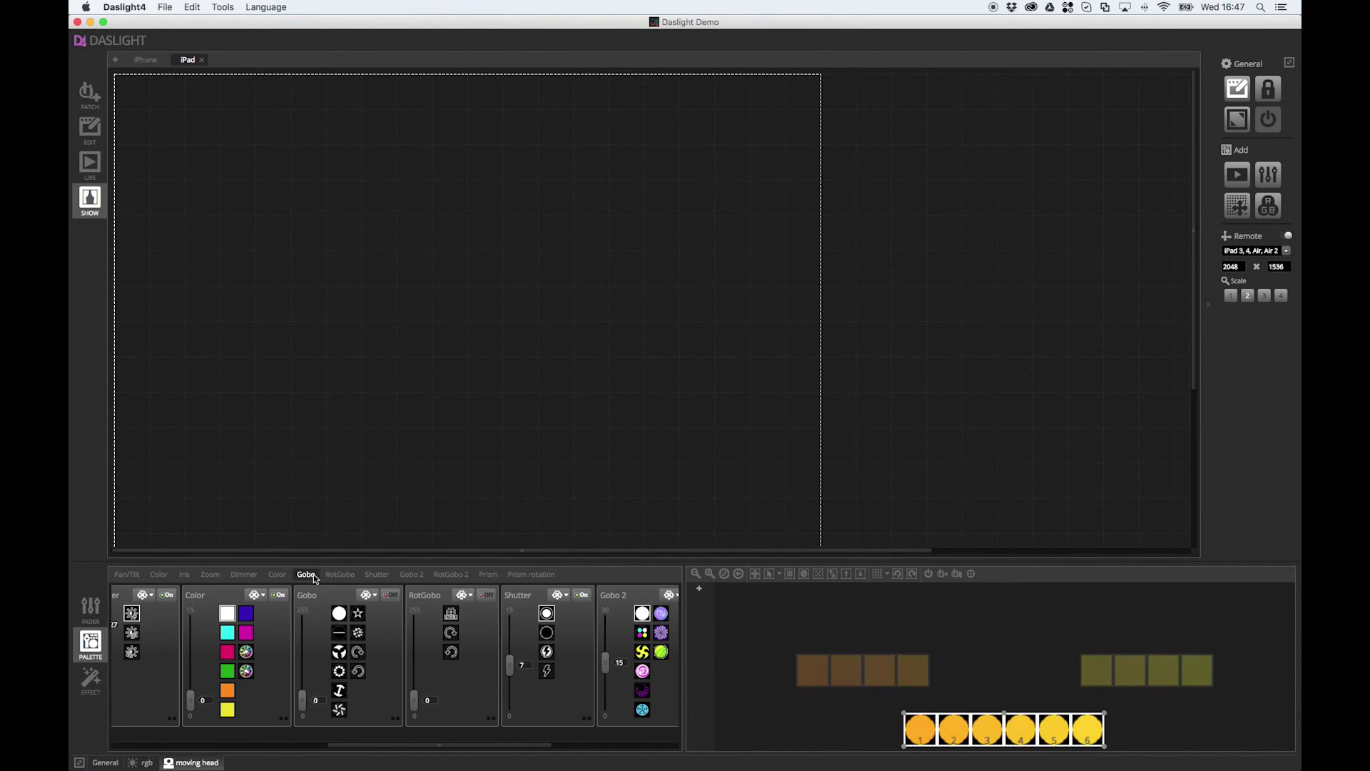
pyautogui.click(342, 615)
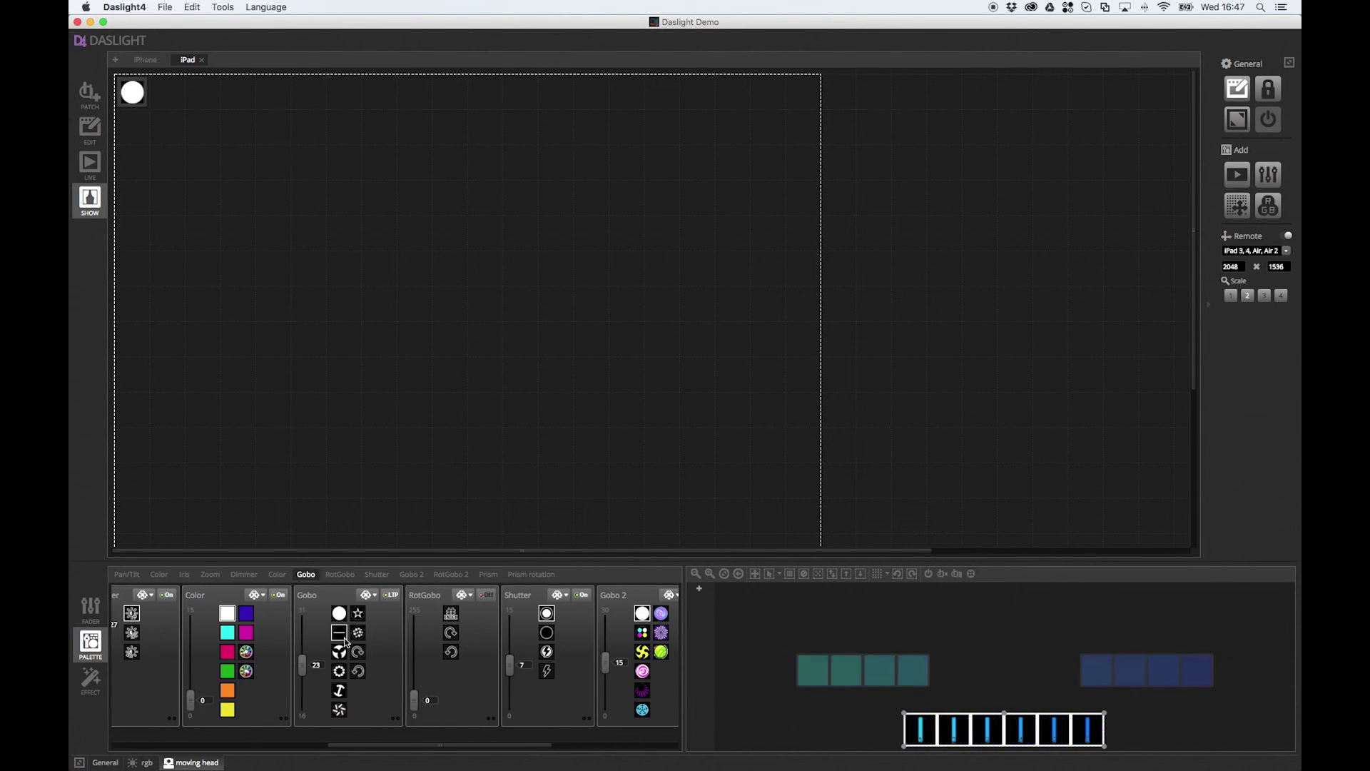
pyautogui.click(341, 633)
pyautogui.click(341, 652)
pyautogui.click(339, 670)
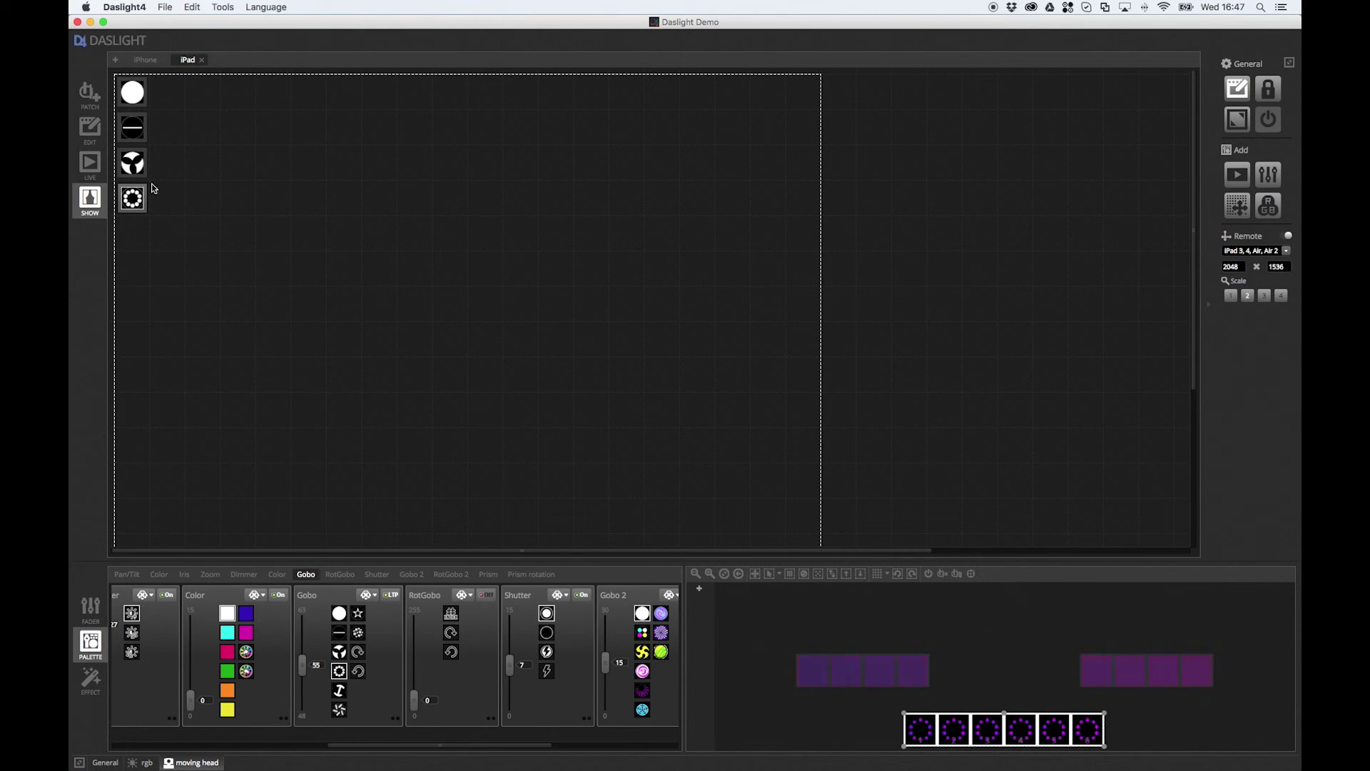
pyautogui.click(340, 690)
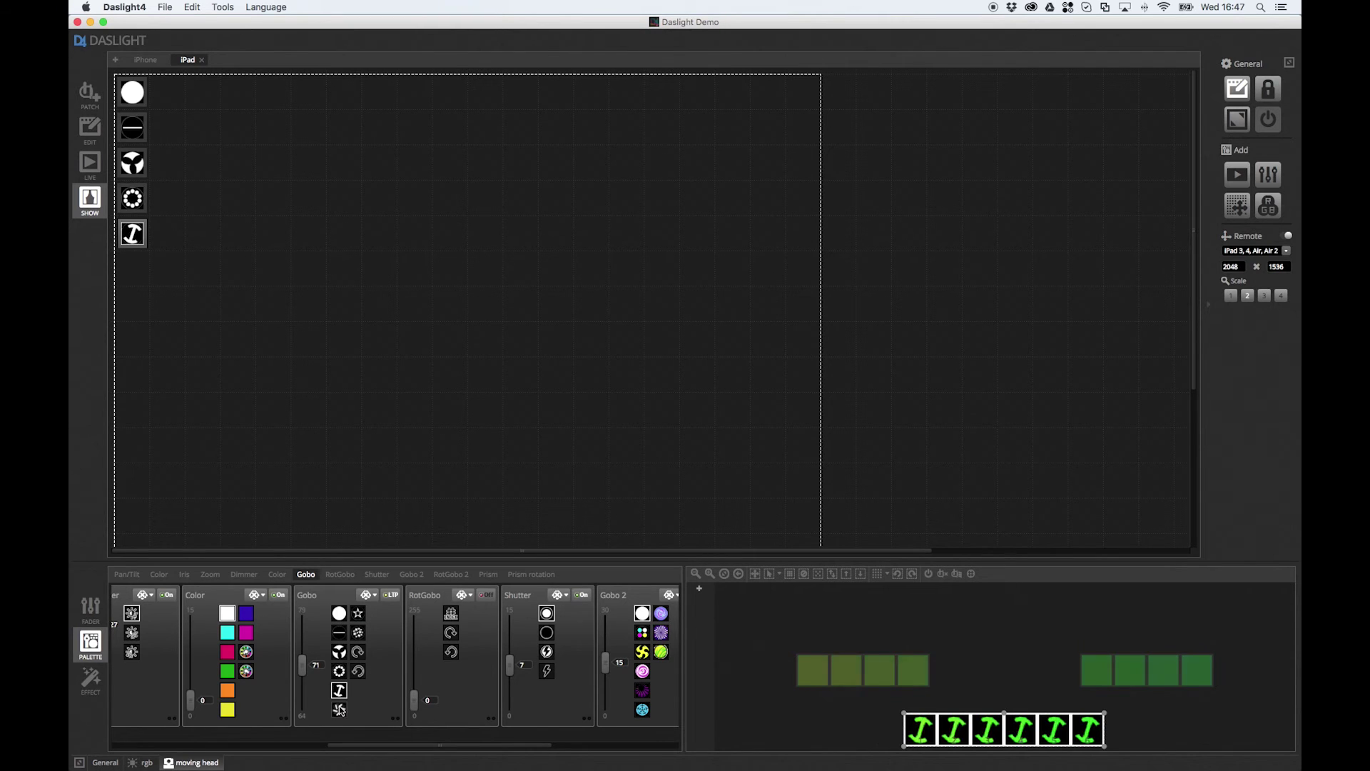
pyautogui.click(340, 709)
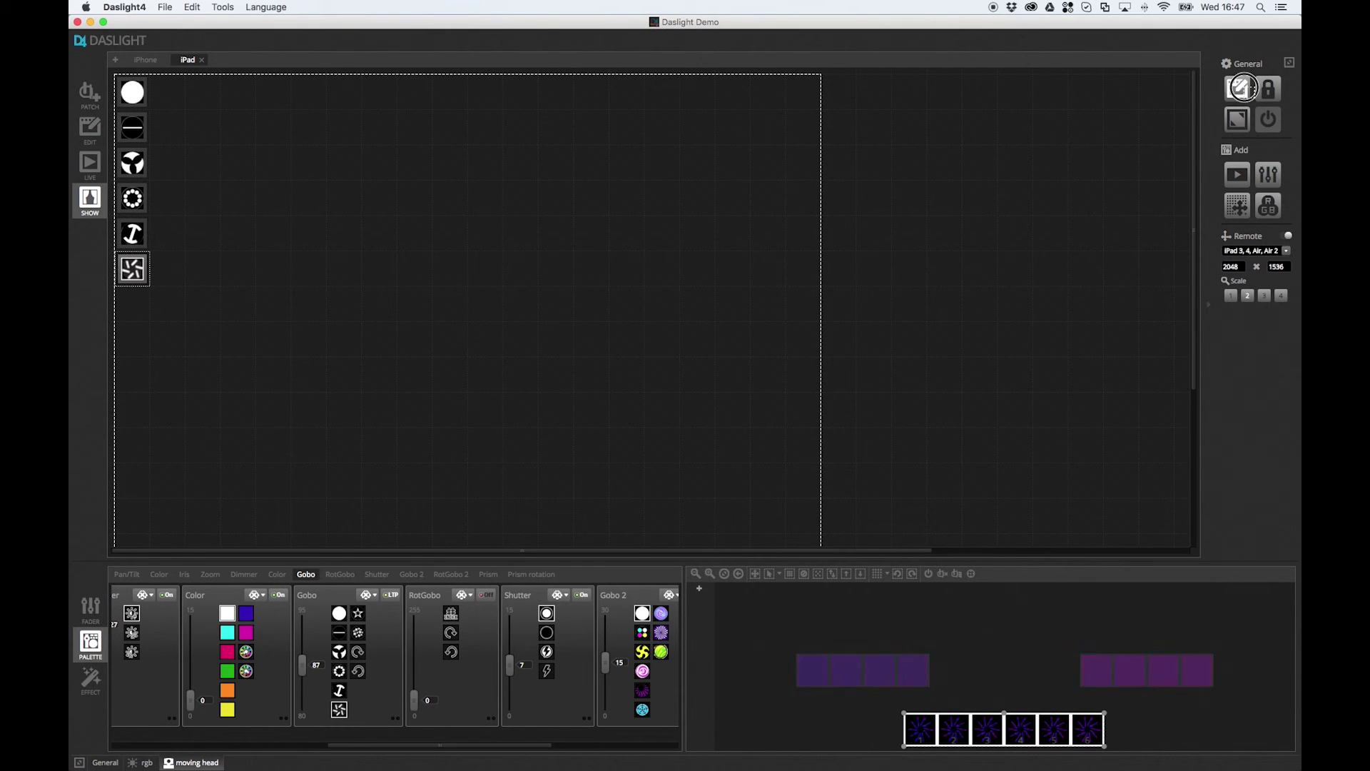
# Leave layout editing and test the J, dotted-circle, fan and open-circle gobo buttons
pyautogui.click(1242, 88)
pyautogui.click(135, 234)
pyautogui.click(142, 194)
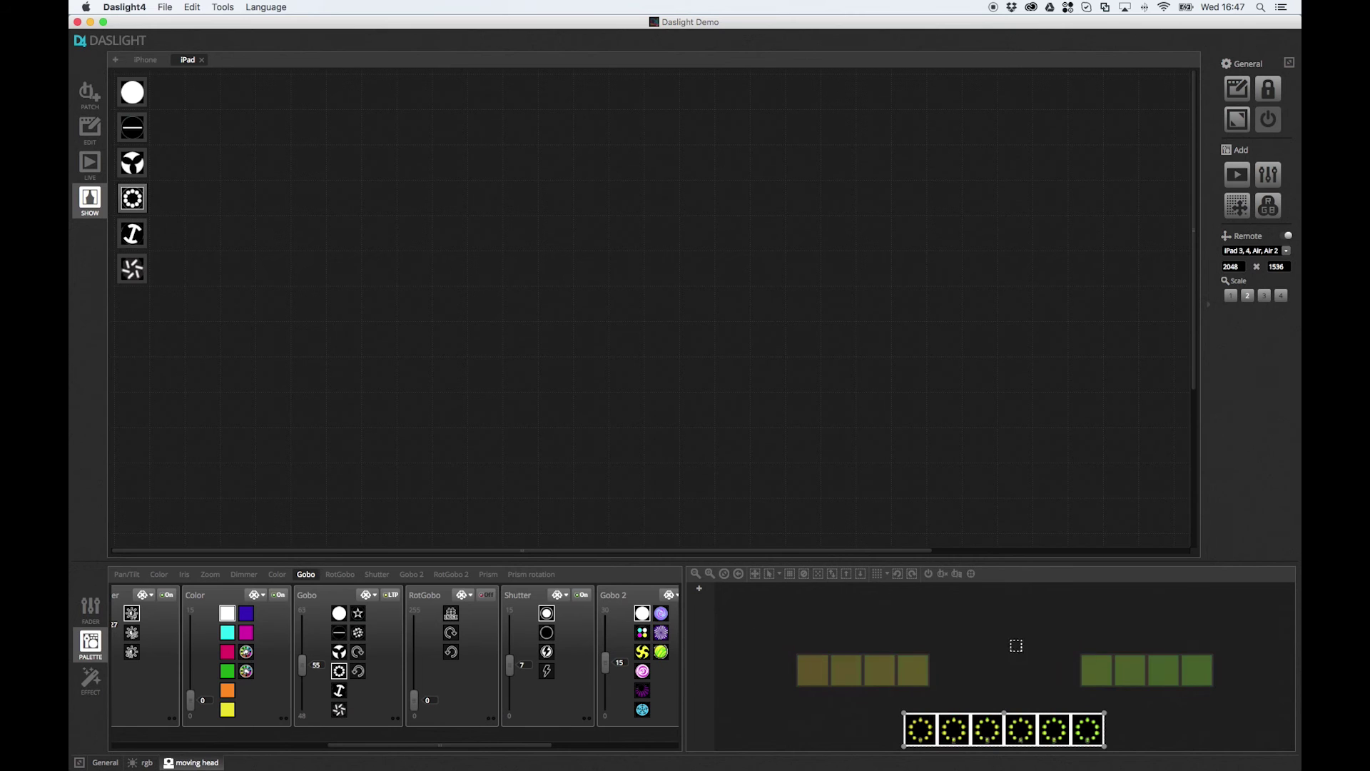
pyautogui.click(130, 162)
pyautogui.click(132, 91)
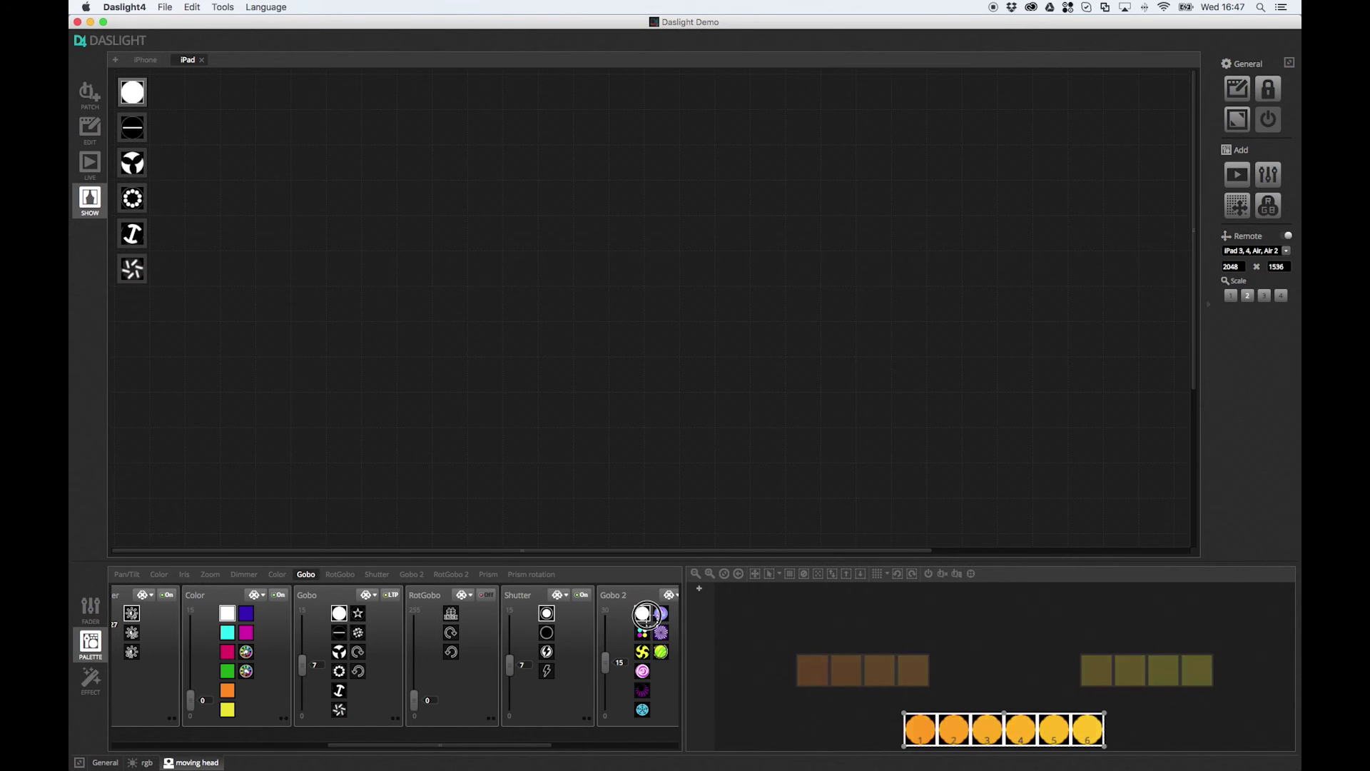
# Add Gobo 2 buttons: white open, multicolour dots, yellow fan, pink spiral and purple burst
pyautogui.click(646, 635)
pyautogui.click(643, 632)
pyautogui.click(642, 652)
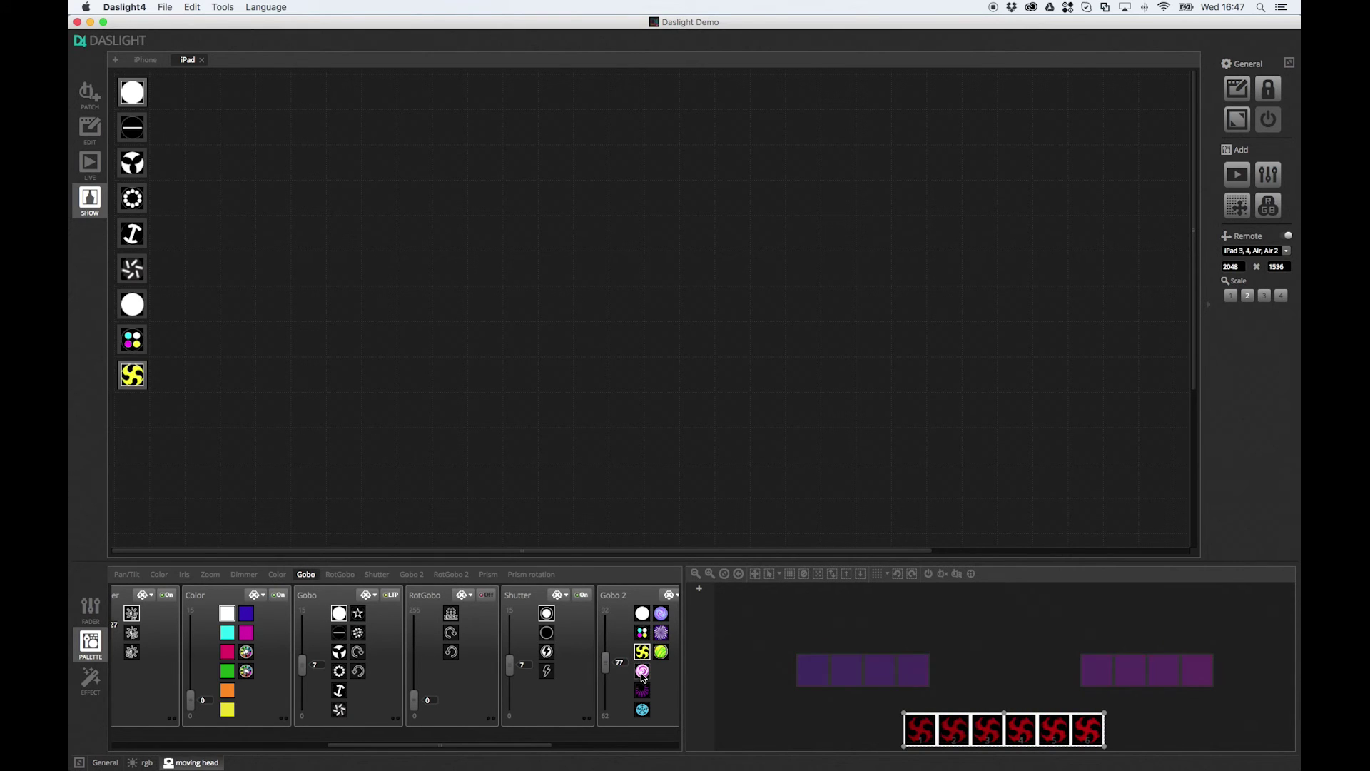
pyautogui.click(642, 671)
pyautogui.click(643, 690)
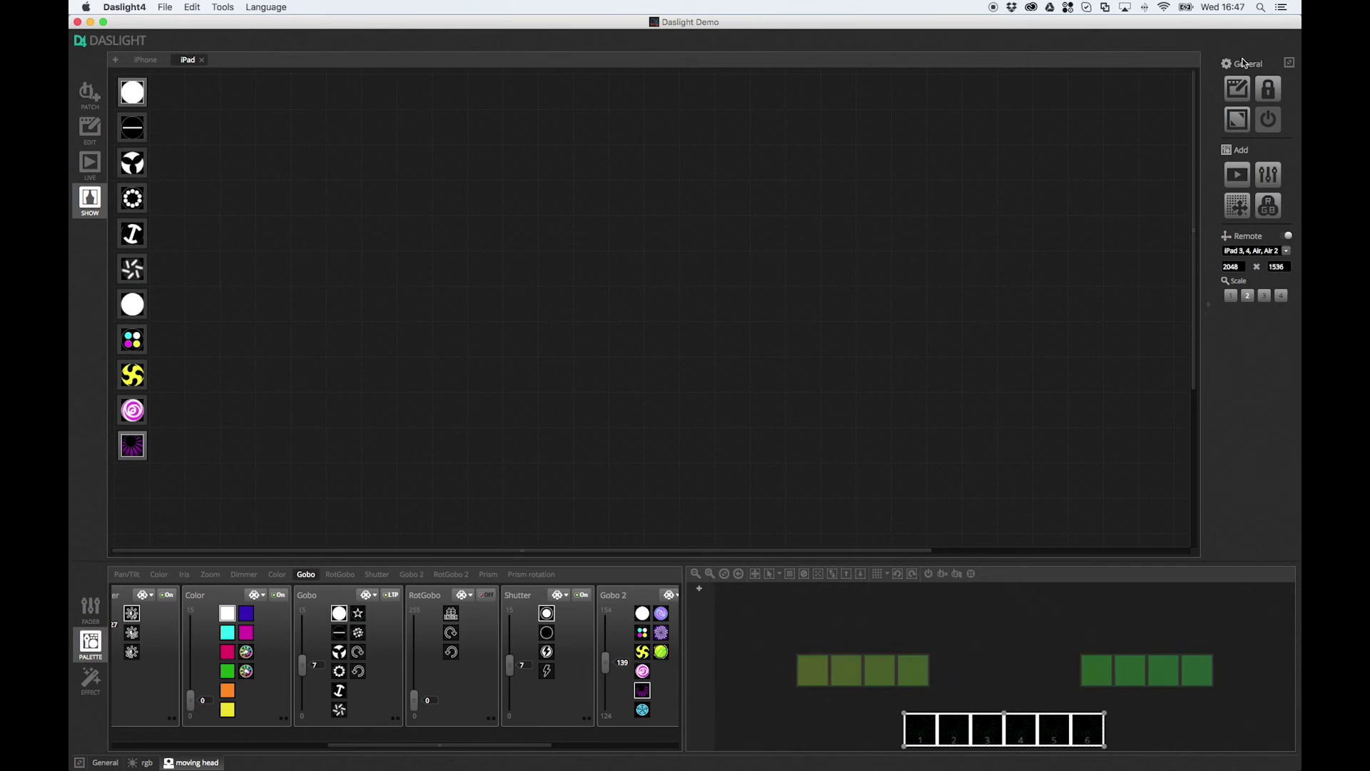
# In edit mode, move the five Gobo 2 buttons into a second column, then add two RotGobo buttons
pyautogui.click(1237, 88)
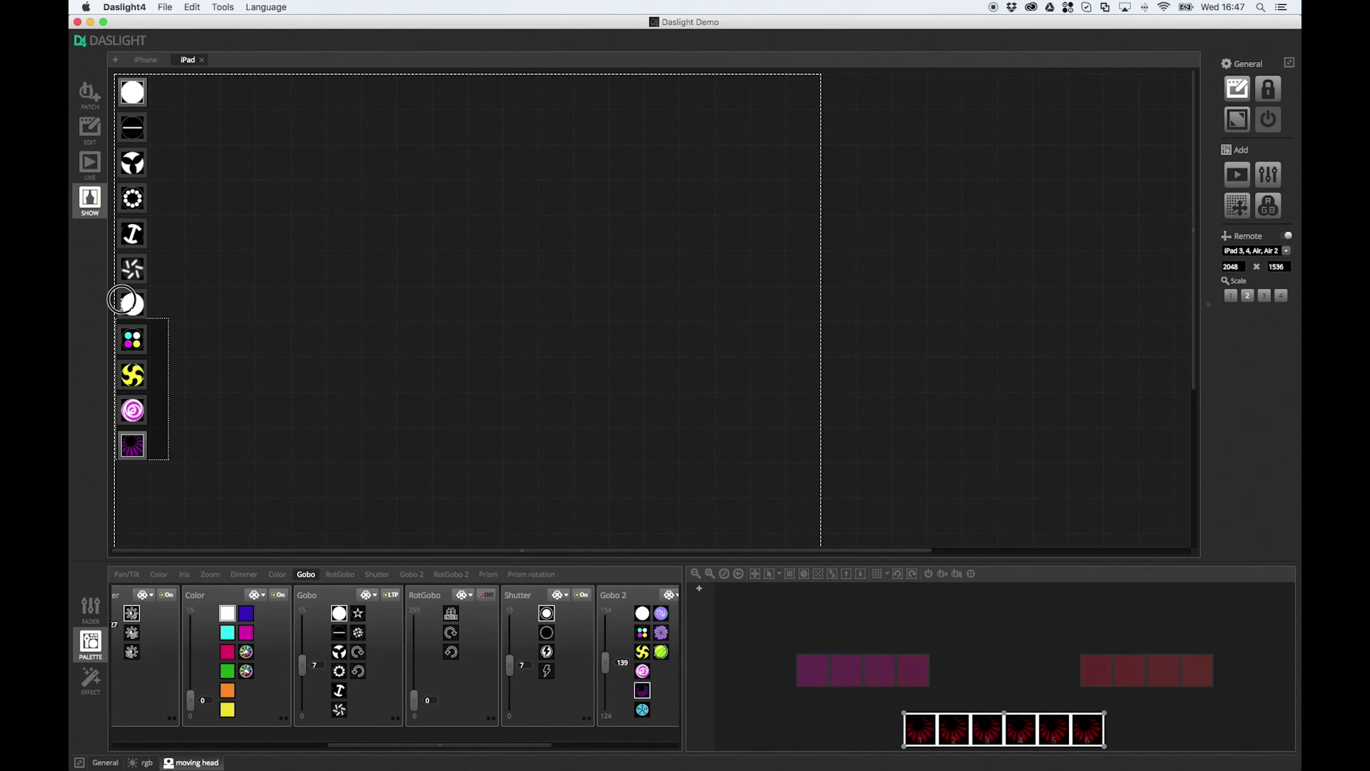
pyautogui.moveTo(121, 300)
pyautogui.mouseDown()
pyautogui.moveTo(110, 290)
pyautogui.moveTo(132, 303)
pyautogui.mouseUp()
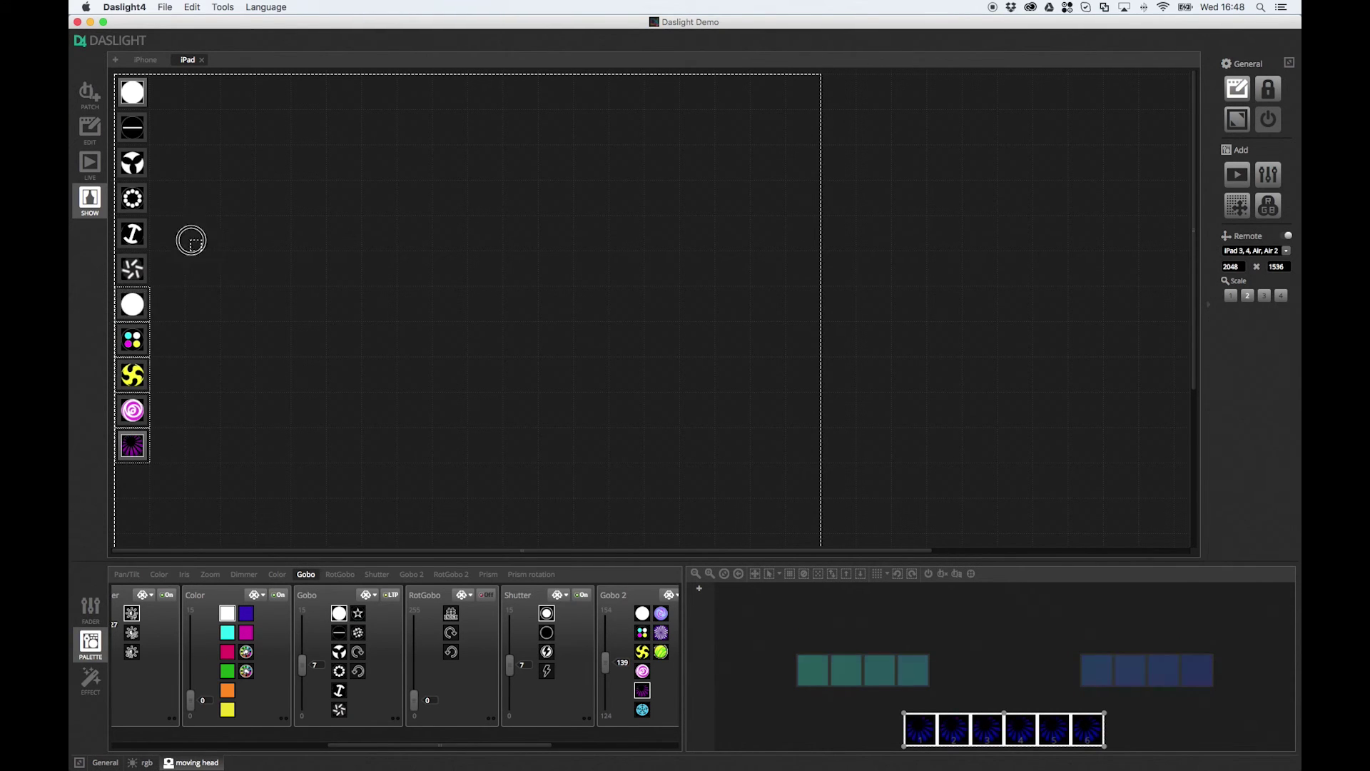
pyautogui.moveTo(192, 241); pyautogui.dragTo(192, 240)
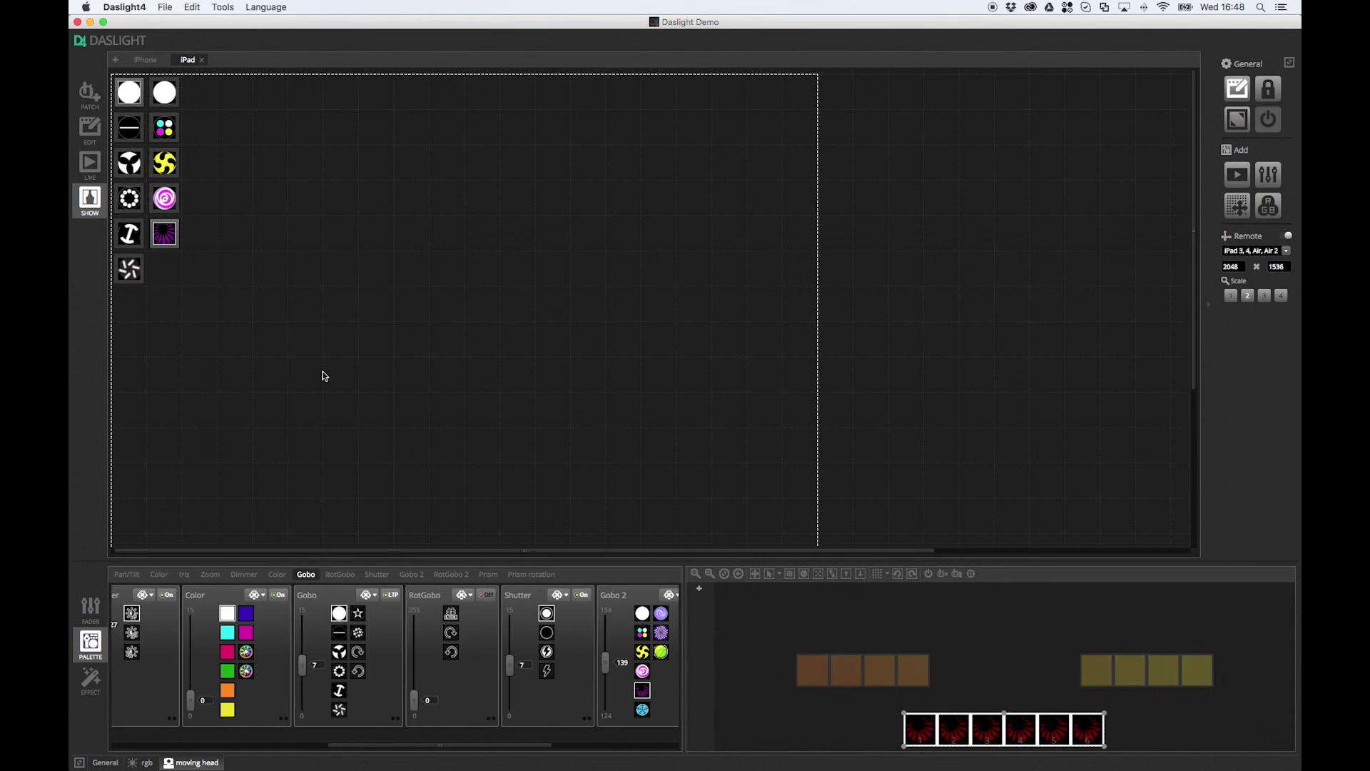
pyautogui.moveTo(455, 654); pyautogui.dragTo(129, 339)
pyautogui.moveTo(239, 378); pyautogui.dragTo(227, 107)
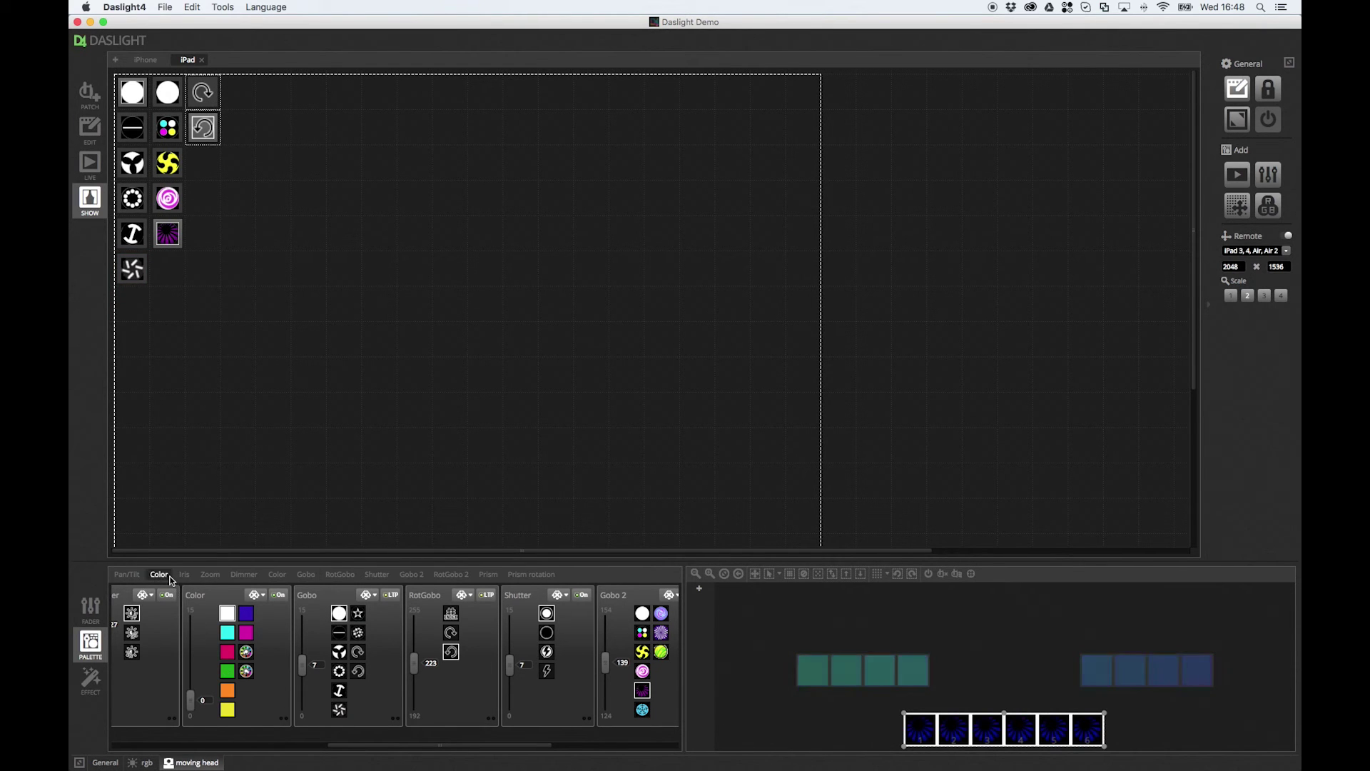
# Place the moving-head colour wheel and Pan Tilt pad on the page, then create a fixture group
pyautogui.click(160, 574)
pyautogui.moveTo(207, 647); pyautogui.dragTo(186, 357)
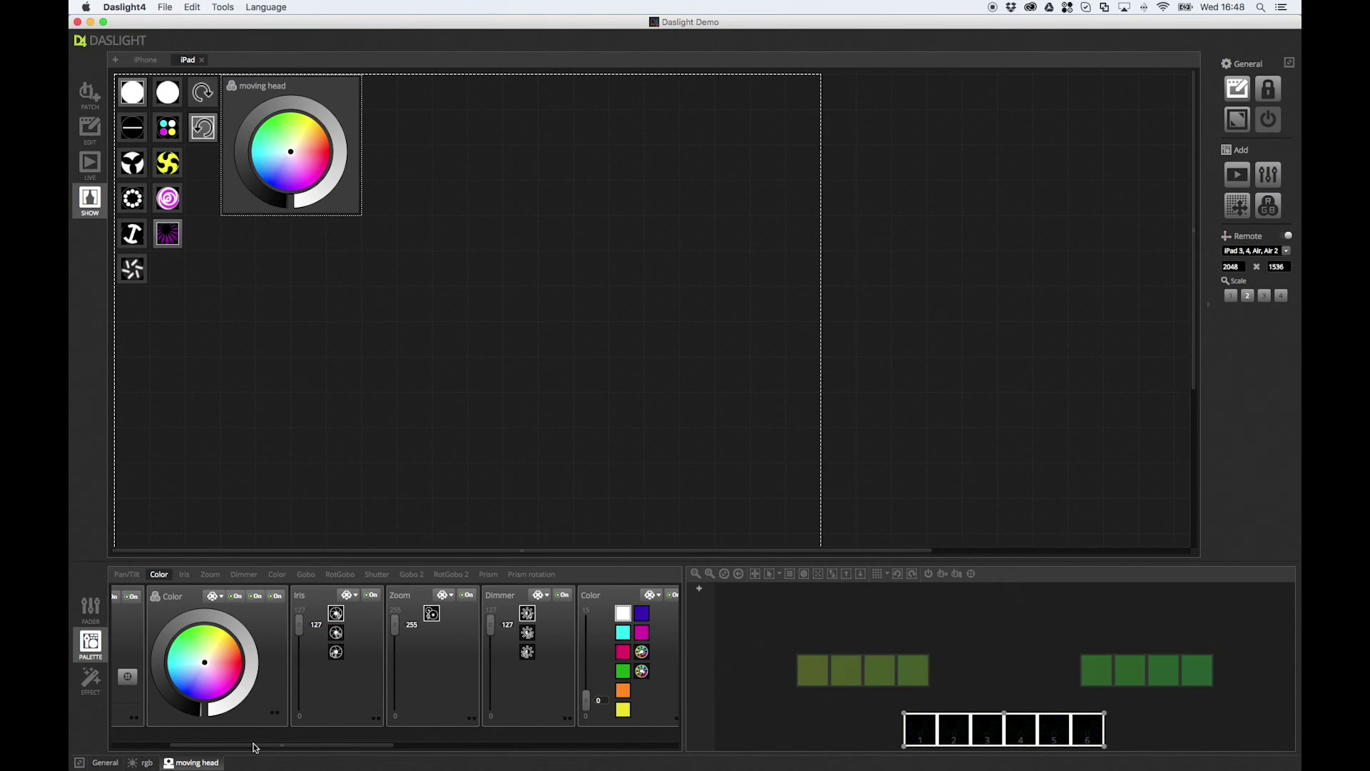
pyautogui.moveTo(254, 747); pyautogui.dragTo(278, 411)
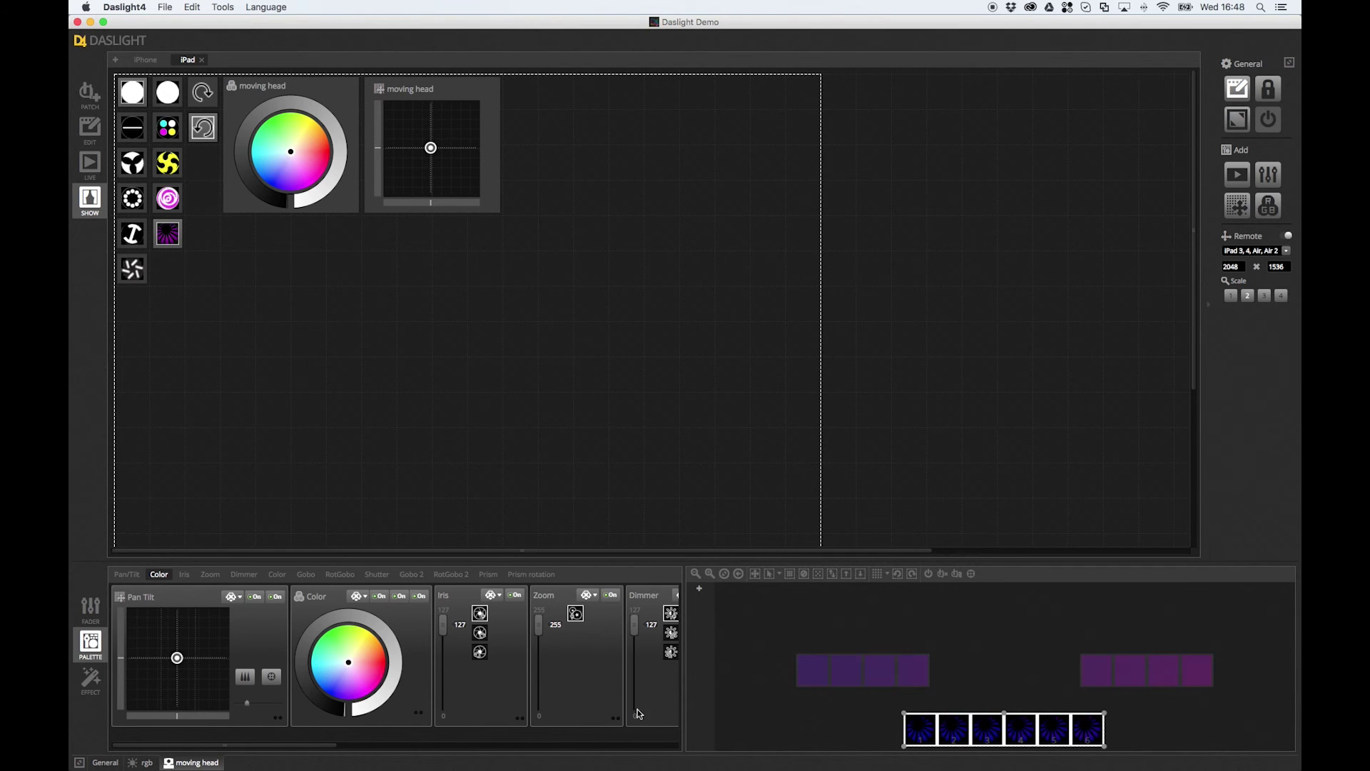
pyautogui.click(699, 590)
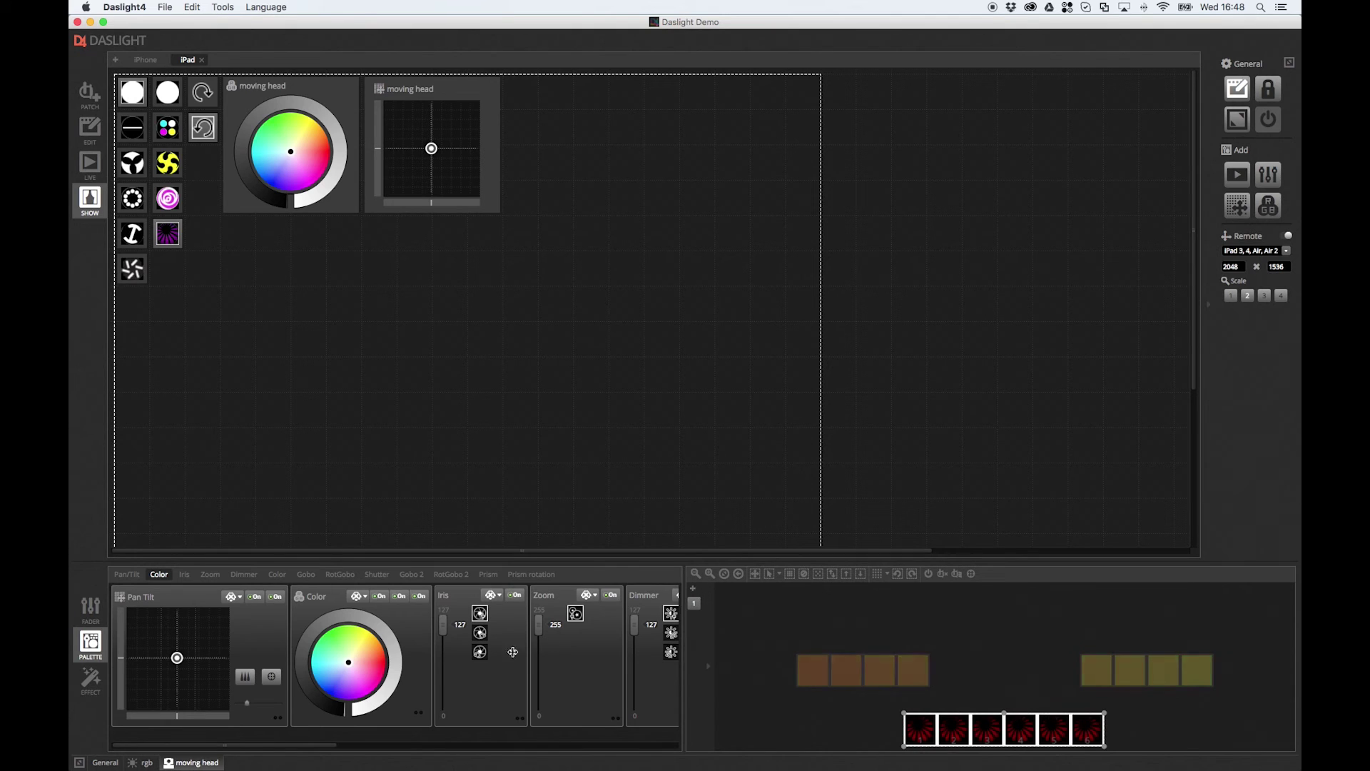
# Rename Group 1 to 'Heads'
pyautogui.click(696, 604)
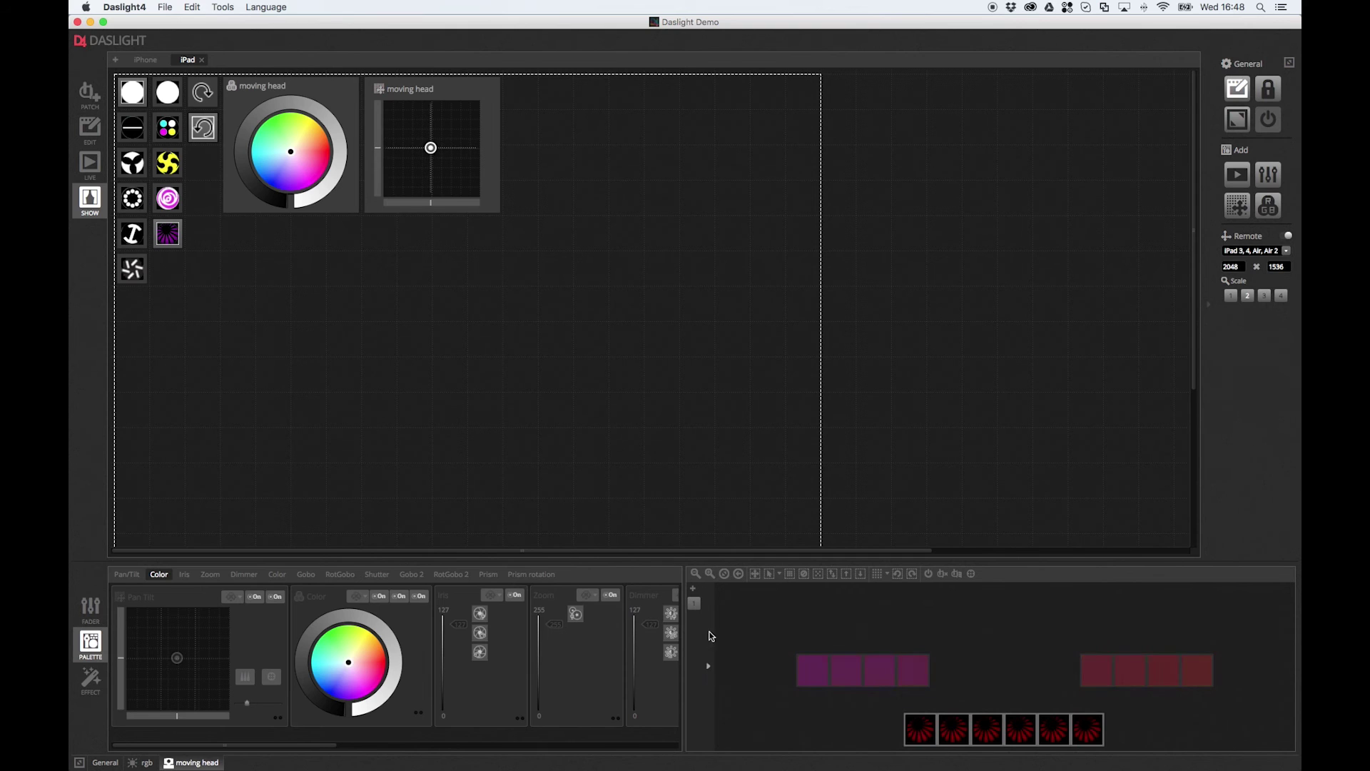
pyautogui.click(704, 607)
pyautogui.rightClick(704, 606)
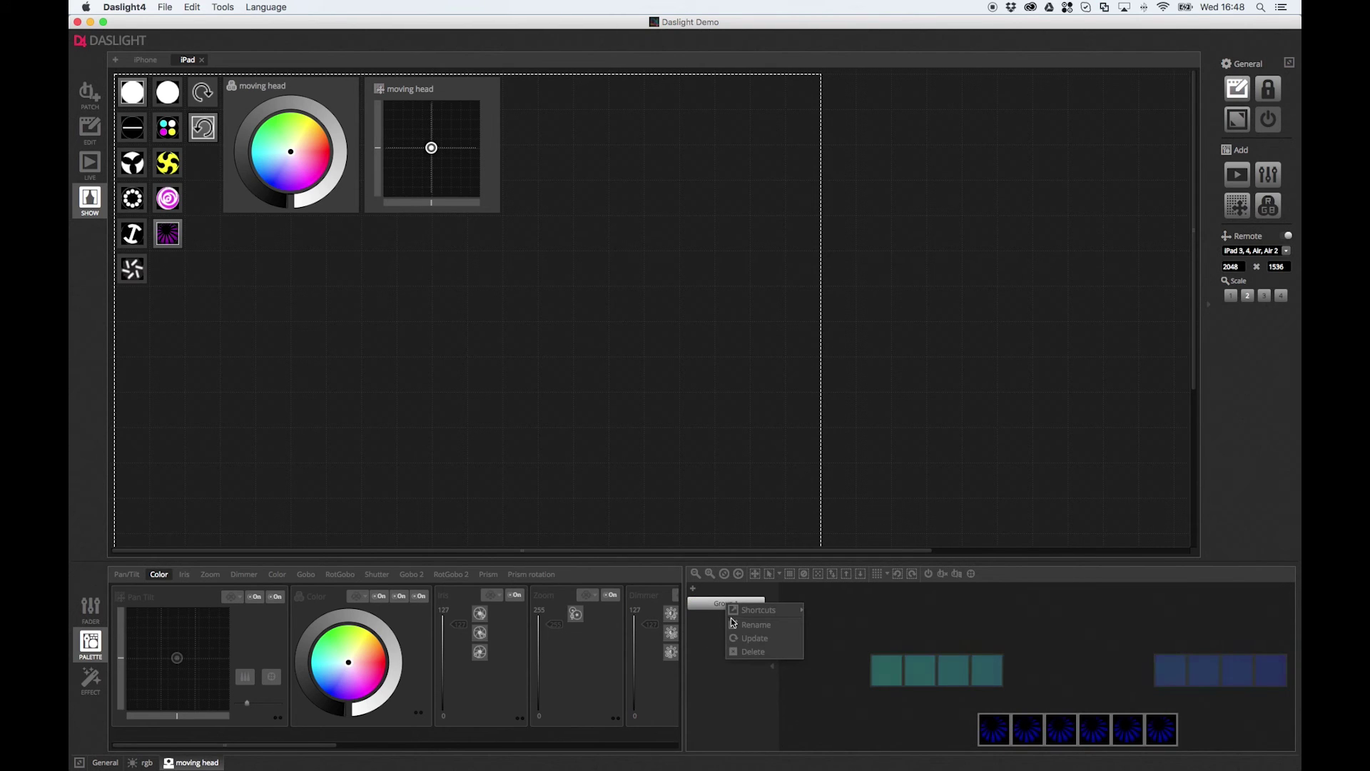
pyautogui.click(758, 627)
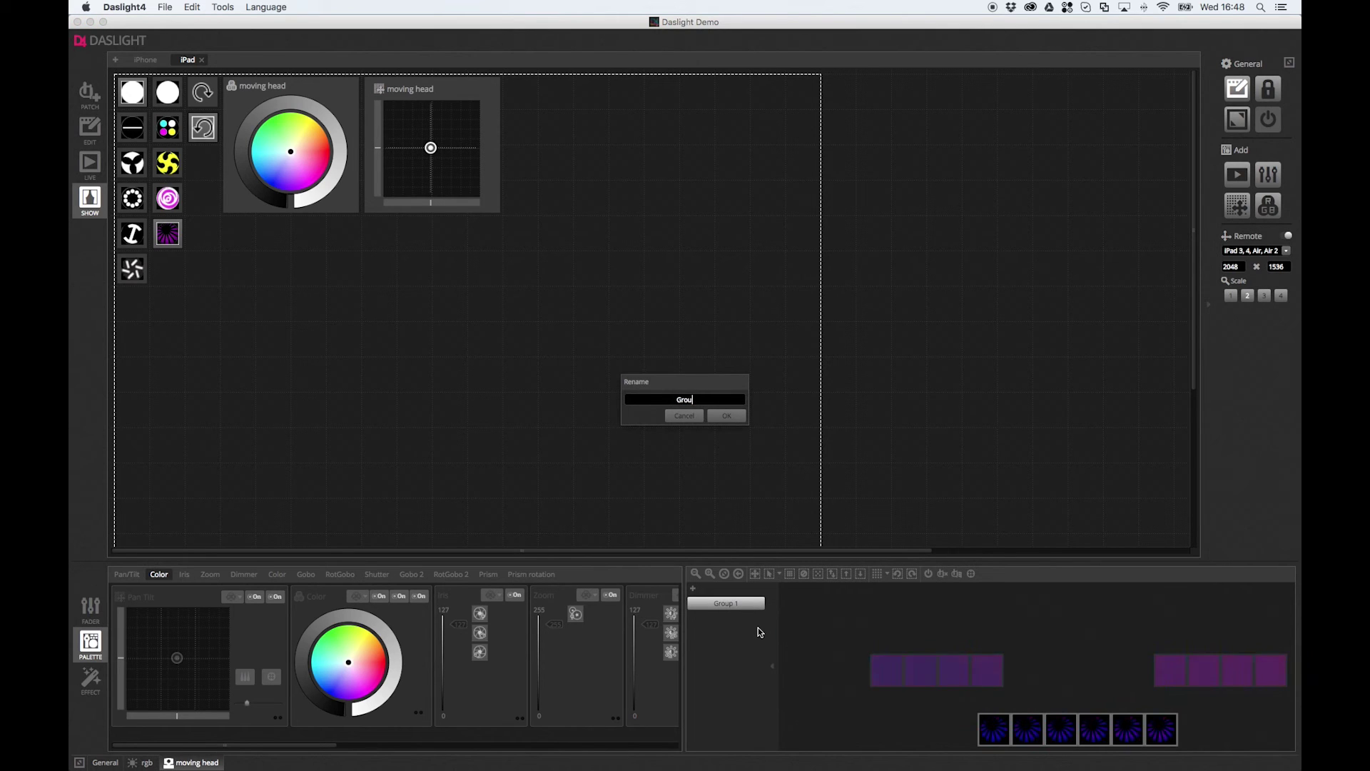
pyautogui.press('BackSpace')
pyautogui.press('BackSpace')
pyautogui.press('BackSpace')
pyautogui.press('BackSpace')
pyautogui.write('Head')
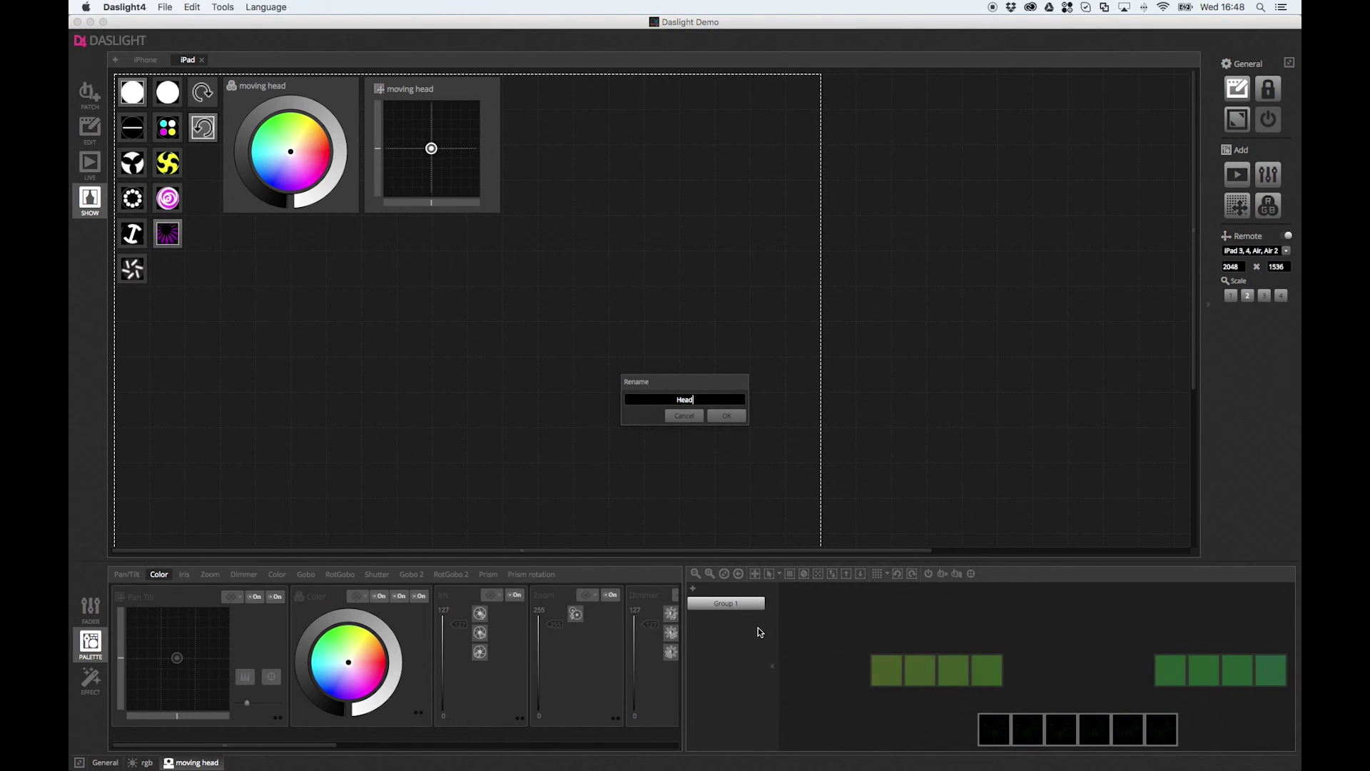
pyautogui.write('s')
pyautogui.press('Return')
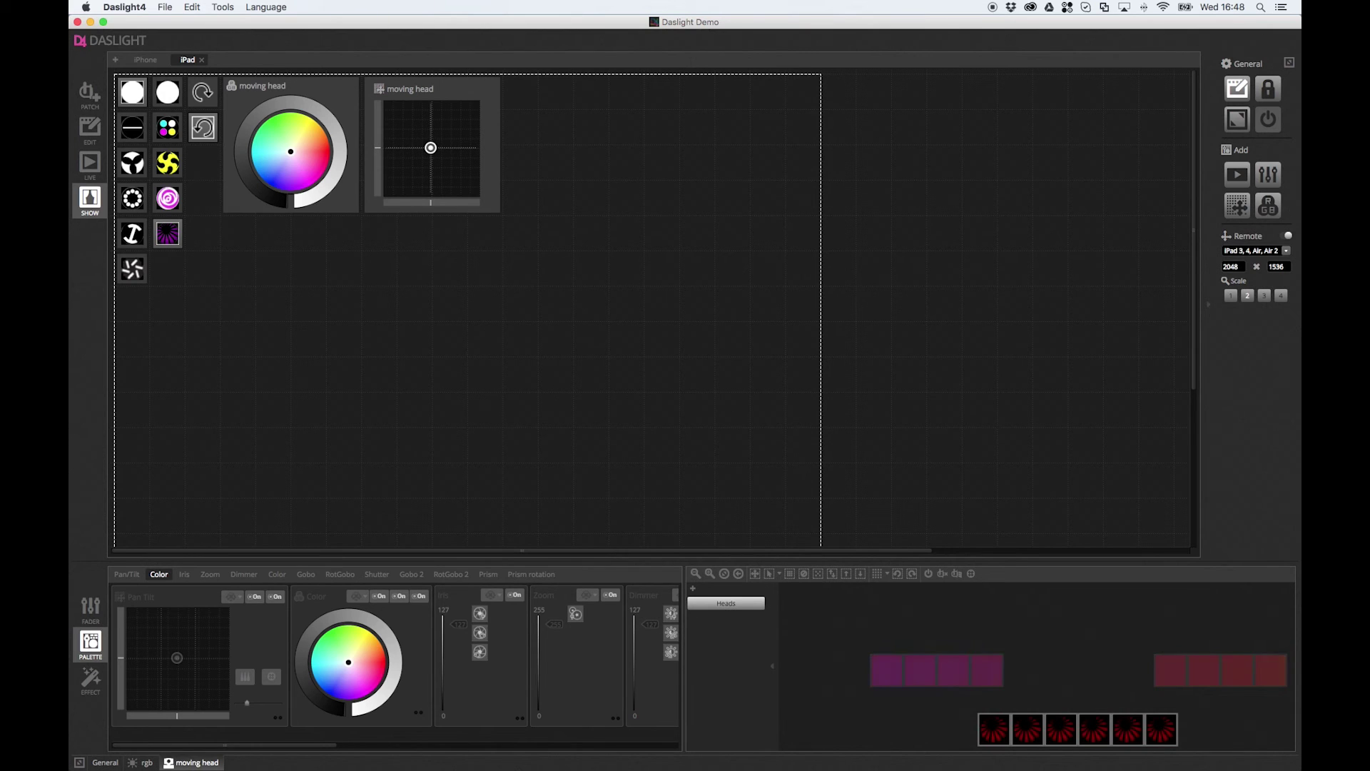
# Group the four left RGB fixtures and name the group 'Left RGBs'
pyautogui.click(145, 763)
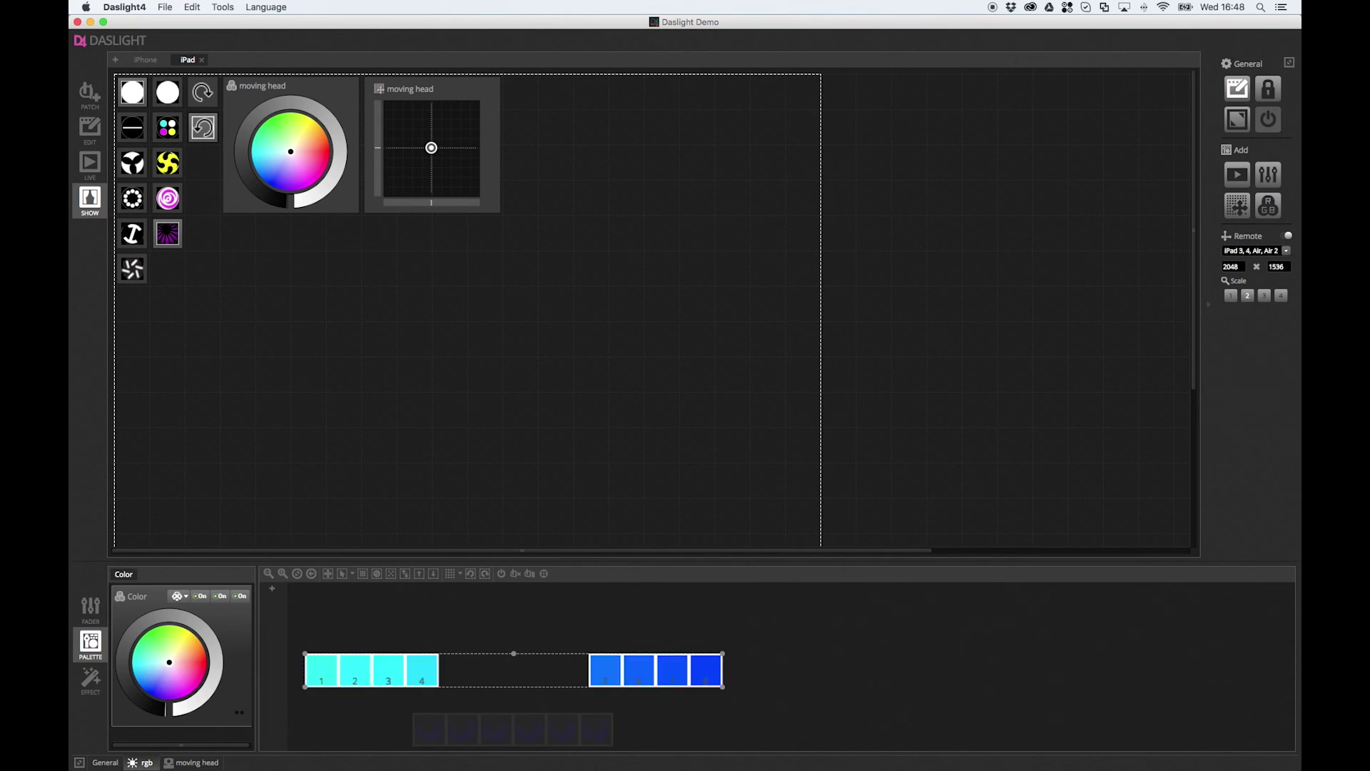
pyautogui.moveTo(450, 628); pyautogui.dragTo(303, 696)
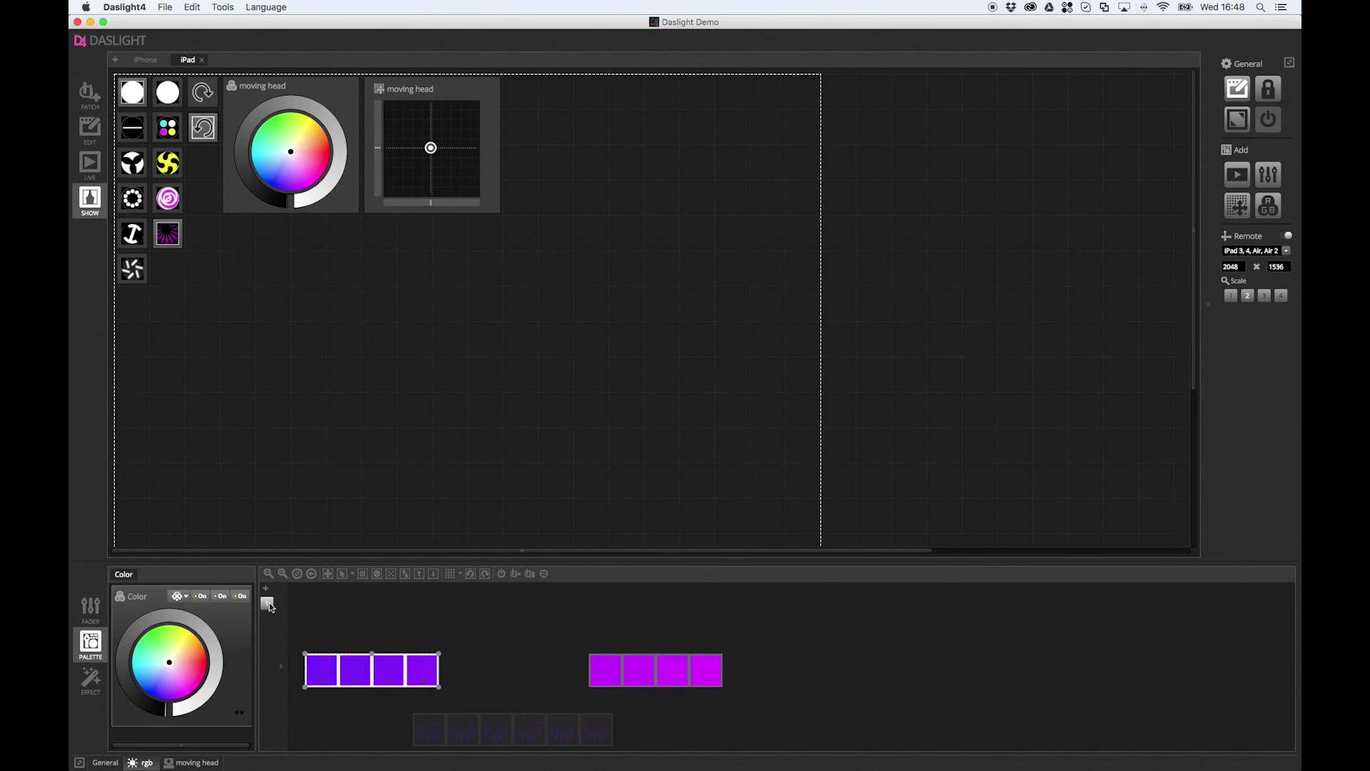
pyautogui.click(268, 603)
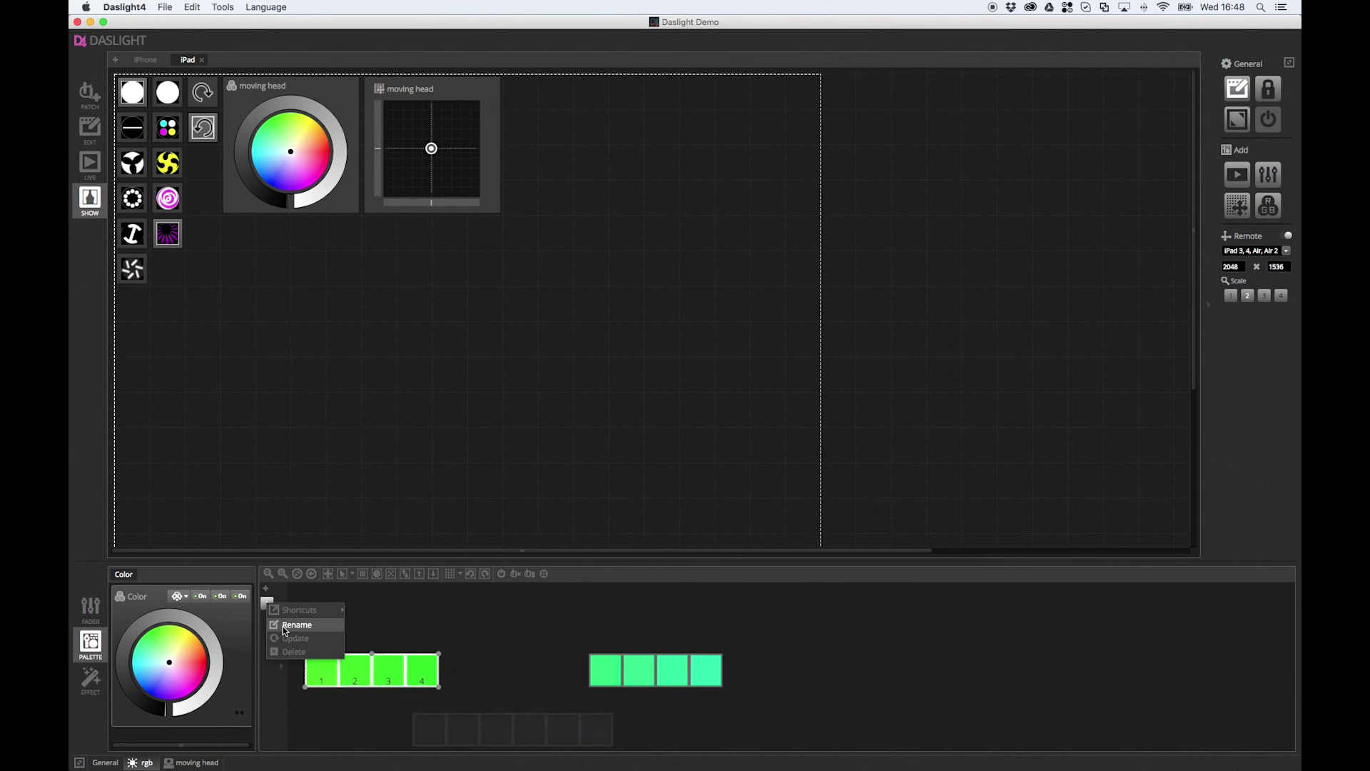
pyautogui.click(283, 627)
pyautogui.press('super+a')
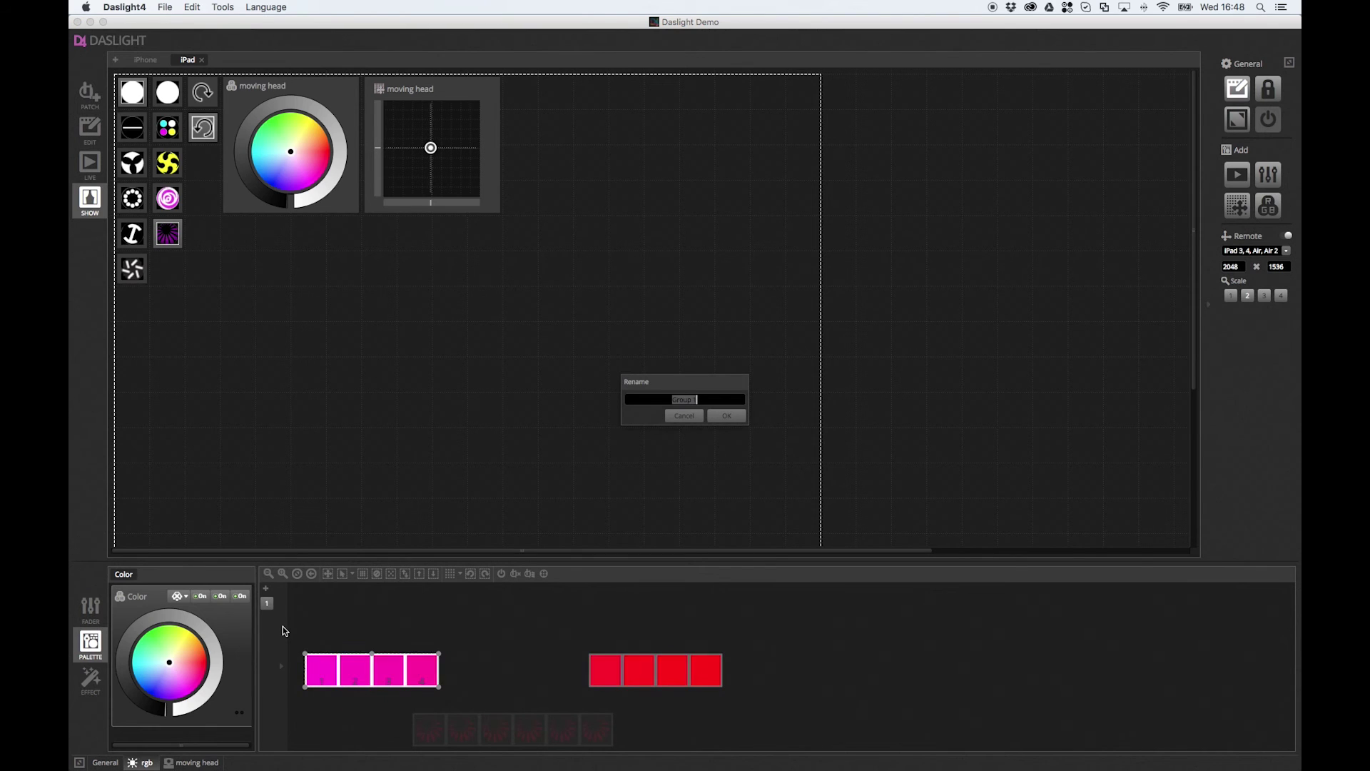
pyautogui.write('Left RGBs')
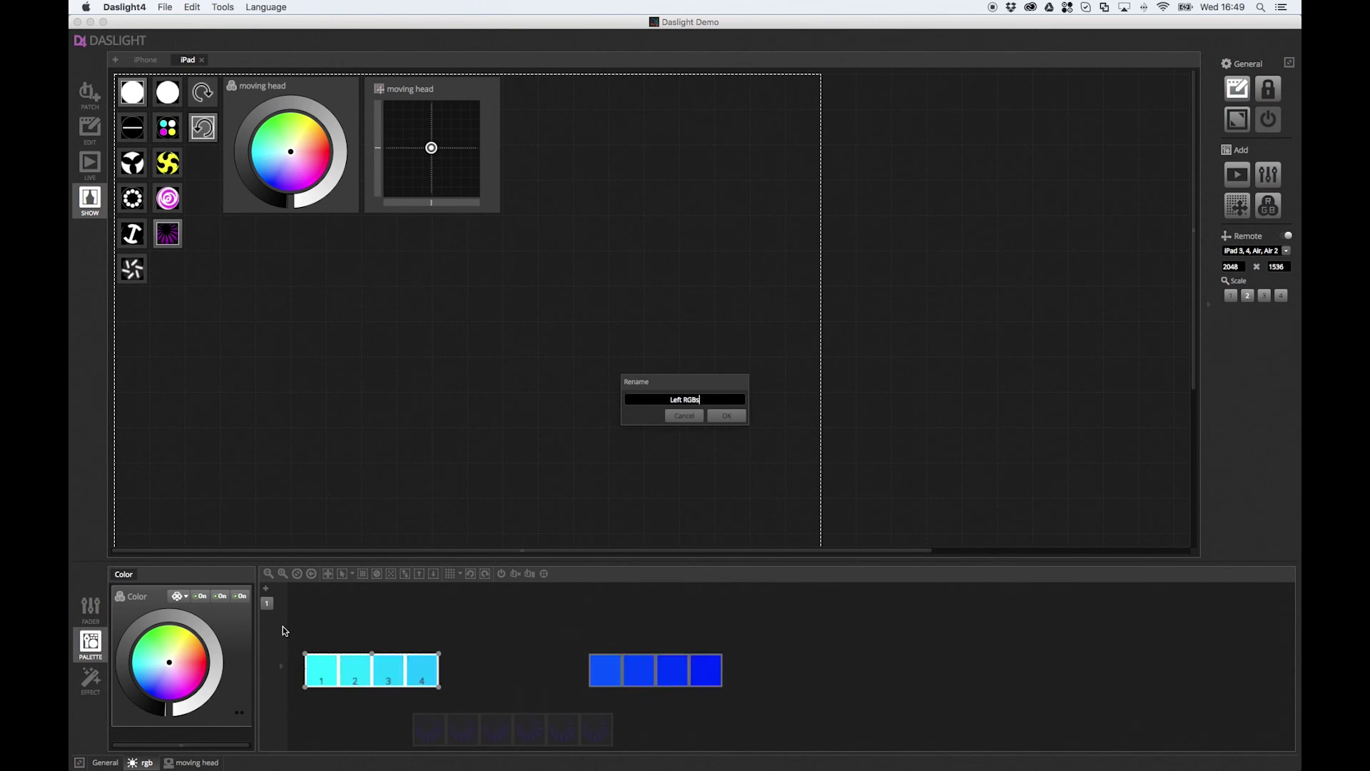
pyautogui.press('Return')
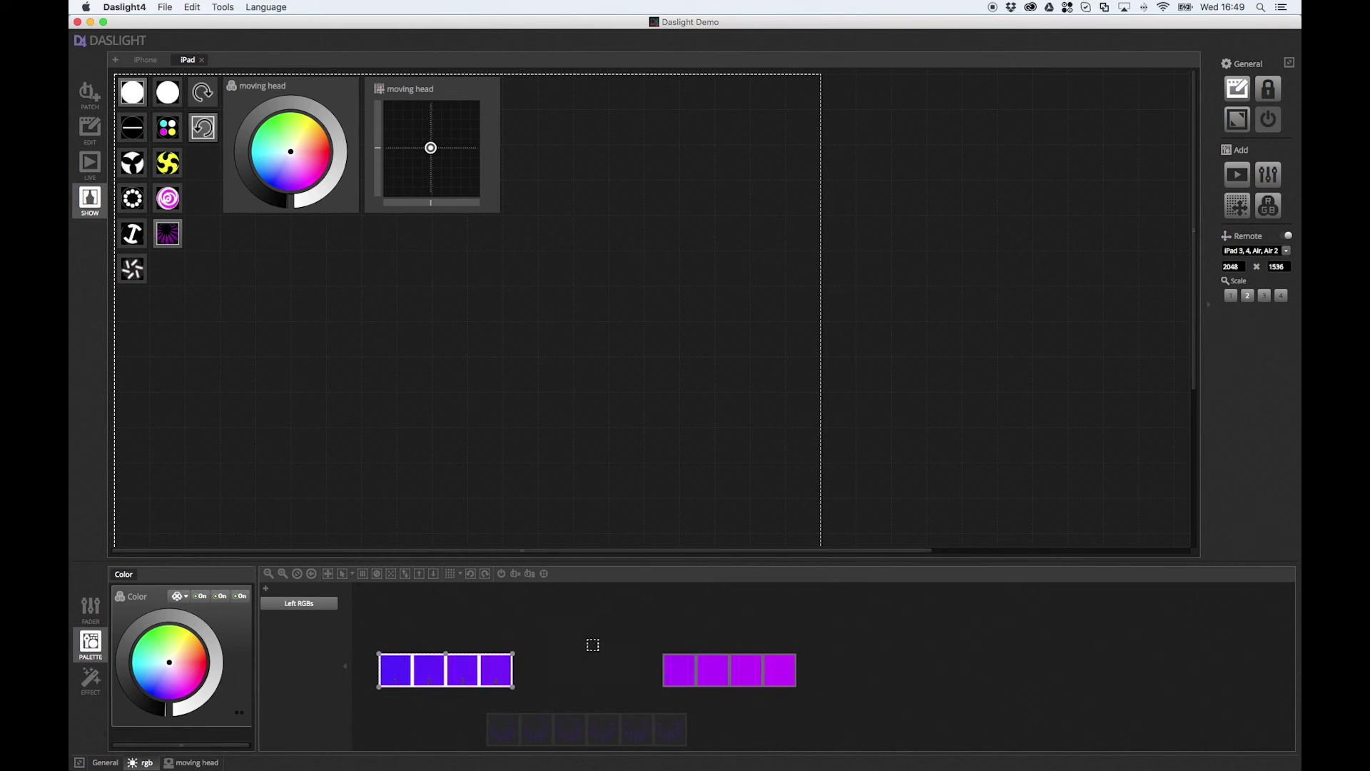
# Group the four right-hand RGB fixtures and rename Group 2 to 'Right RGBs'
pyautogui.moveTo(589, 645); pyautogui.dragTo(910, 683)
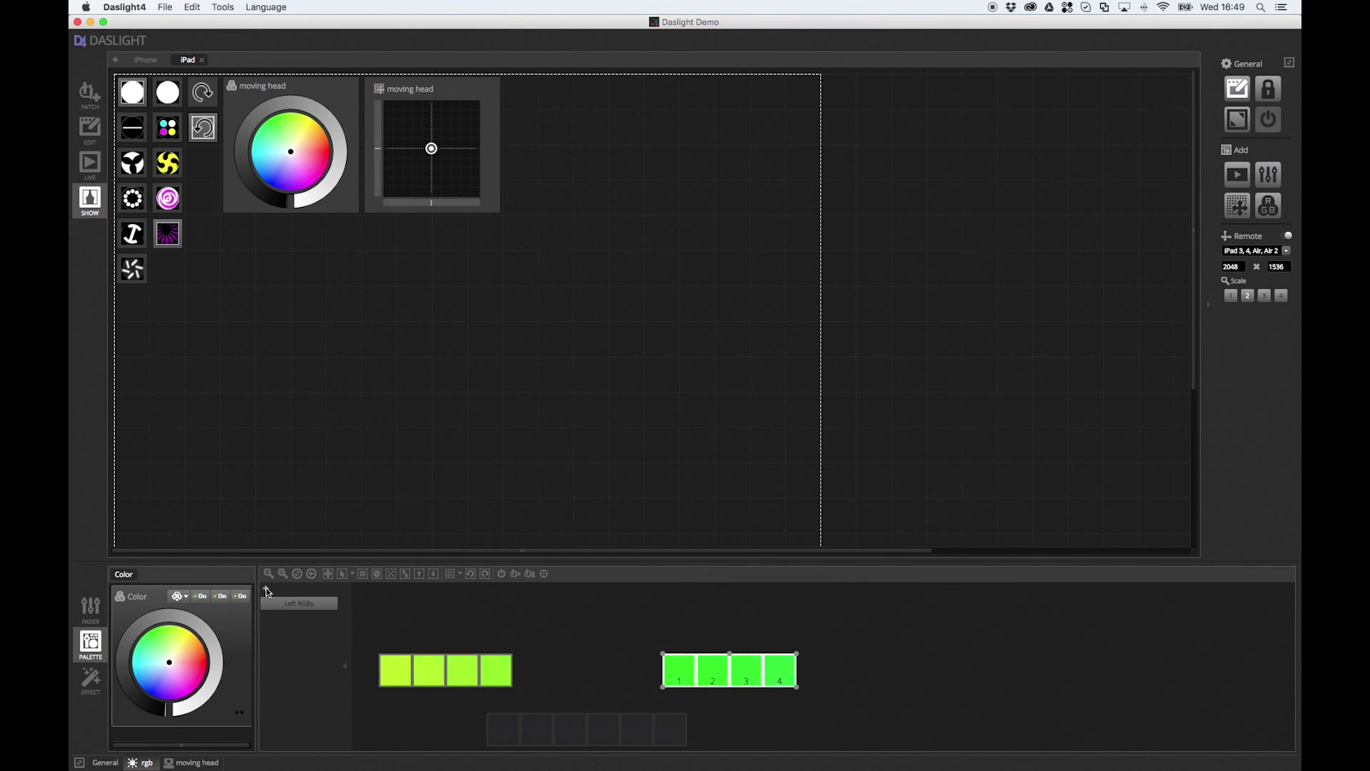
pyautogui.click(299, 618)
pyautogui.rightClick(298, 619)
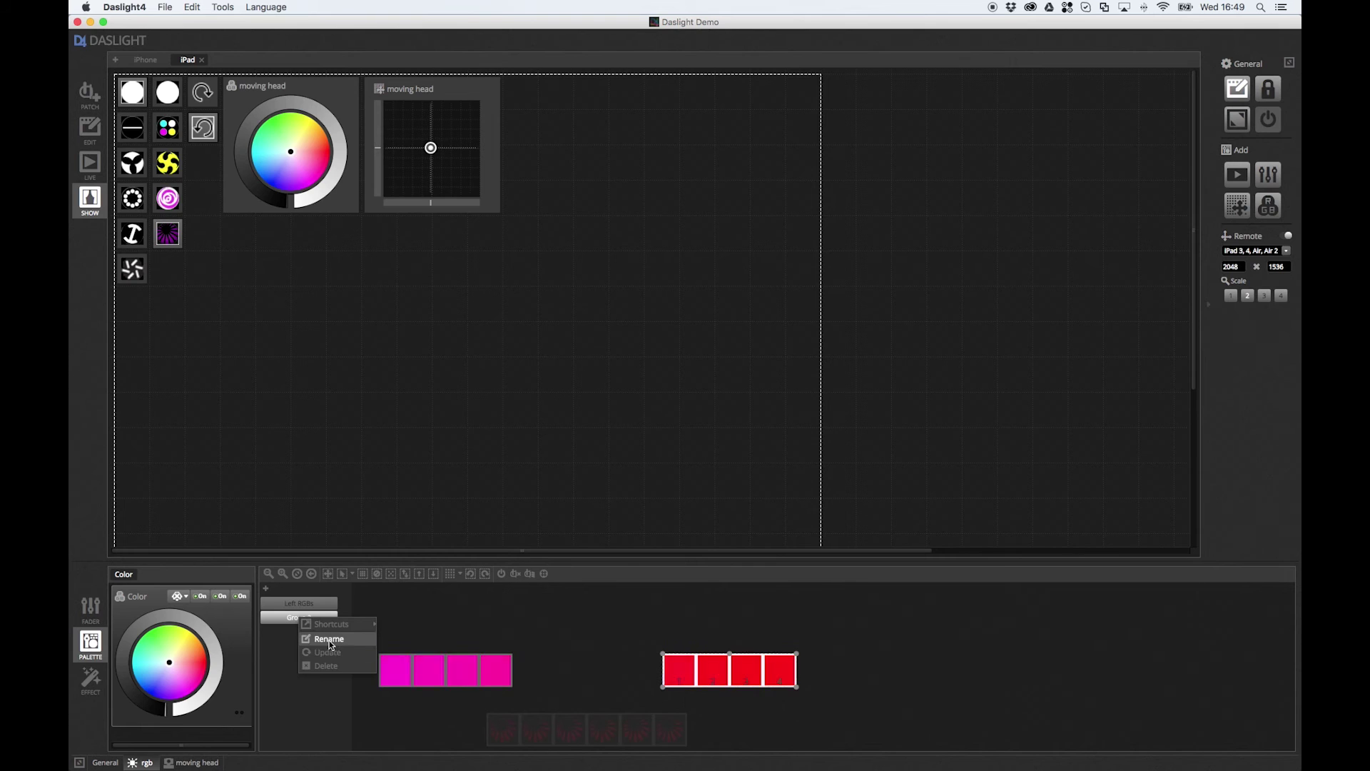
pyautogui.click(328, 640)
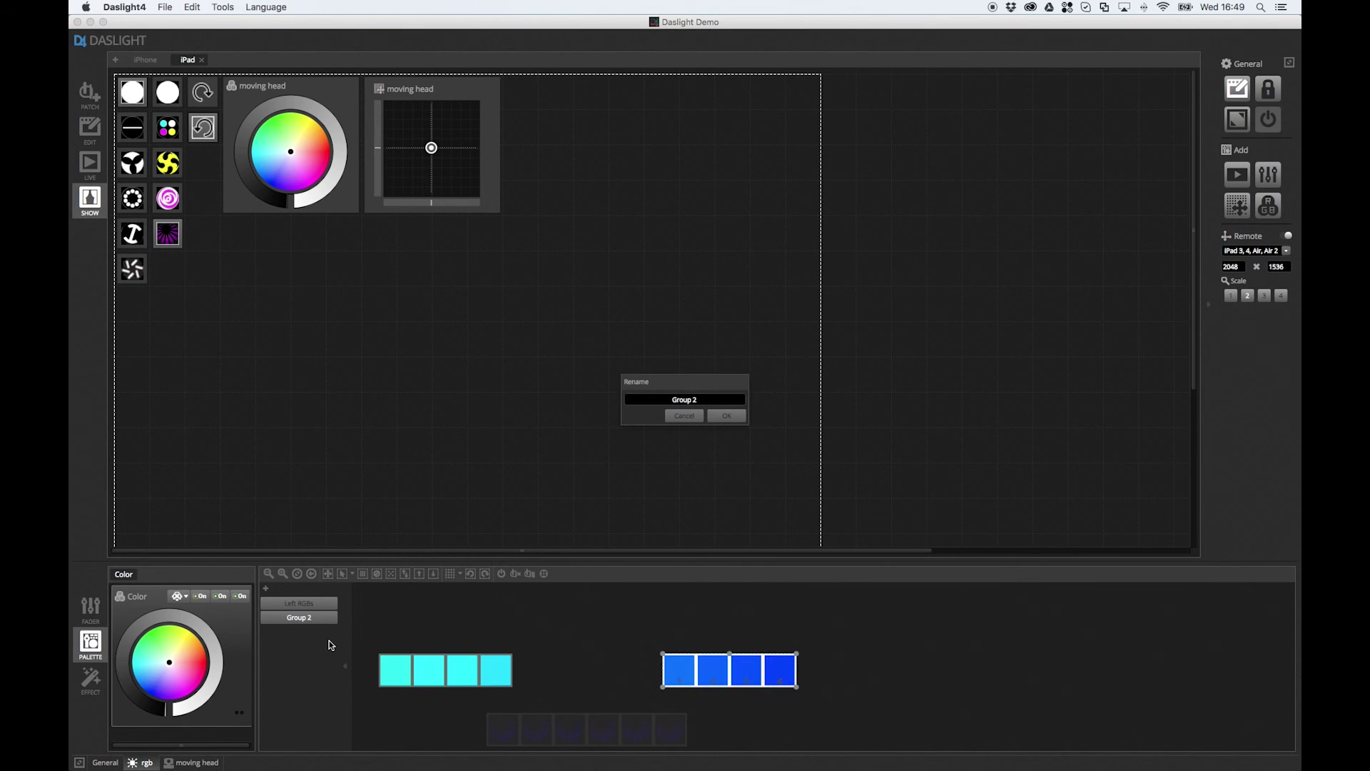
pyautogui.write('Right R')
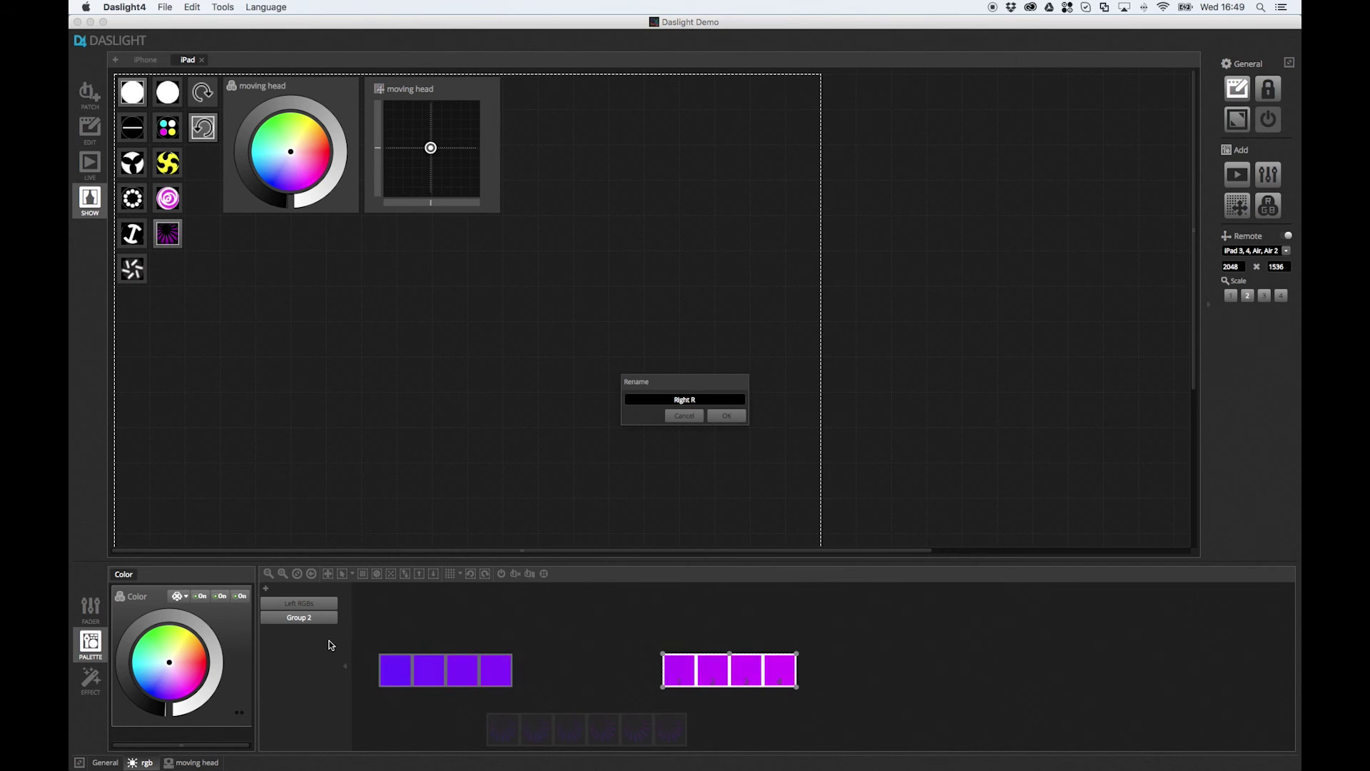
pyautogui.write('GBs')
pyautogui.press('Return')
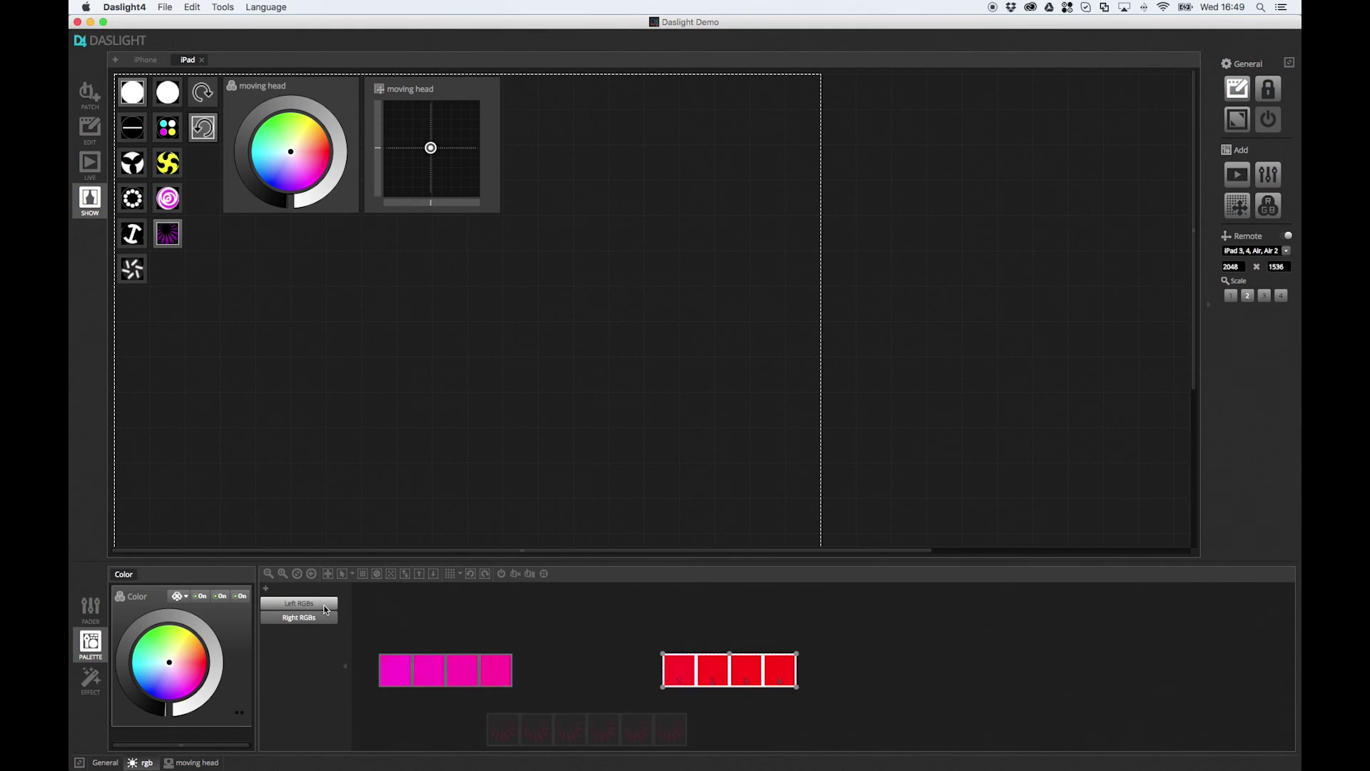
# Add Left RGBs, Right RGBs and Heads buttons and move them beside the pan/tilt grid
pyautogui.click(326, 609)
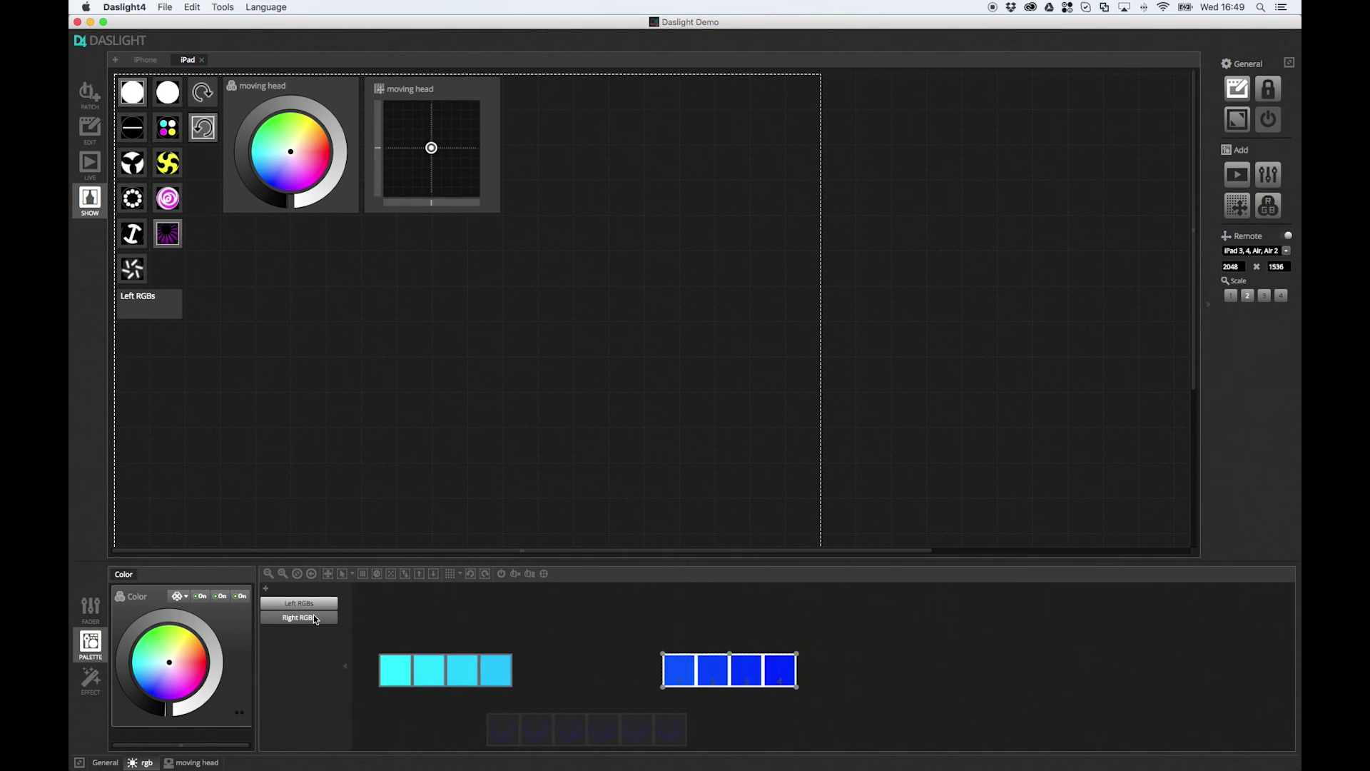
pyautogui.click(312, 618)
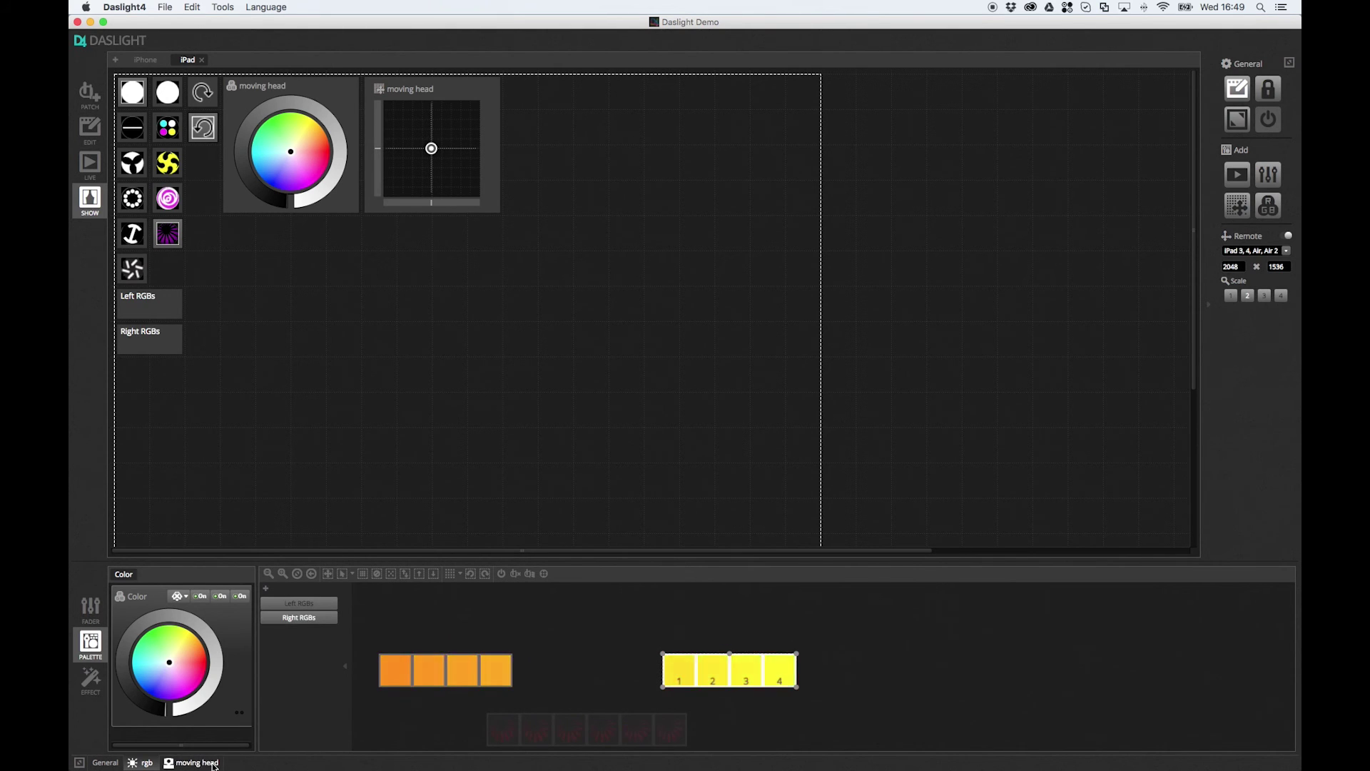
pyautogui.click(207, 764)
pyautogui.click(735, 615)
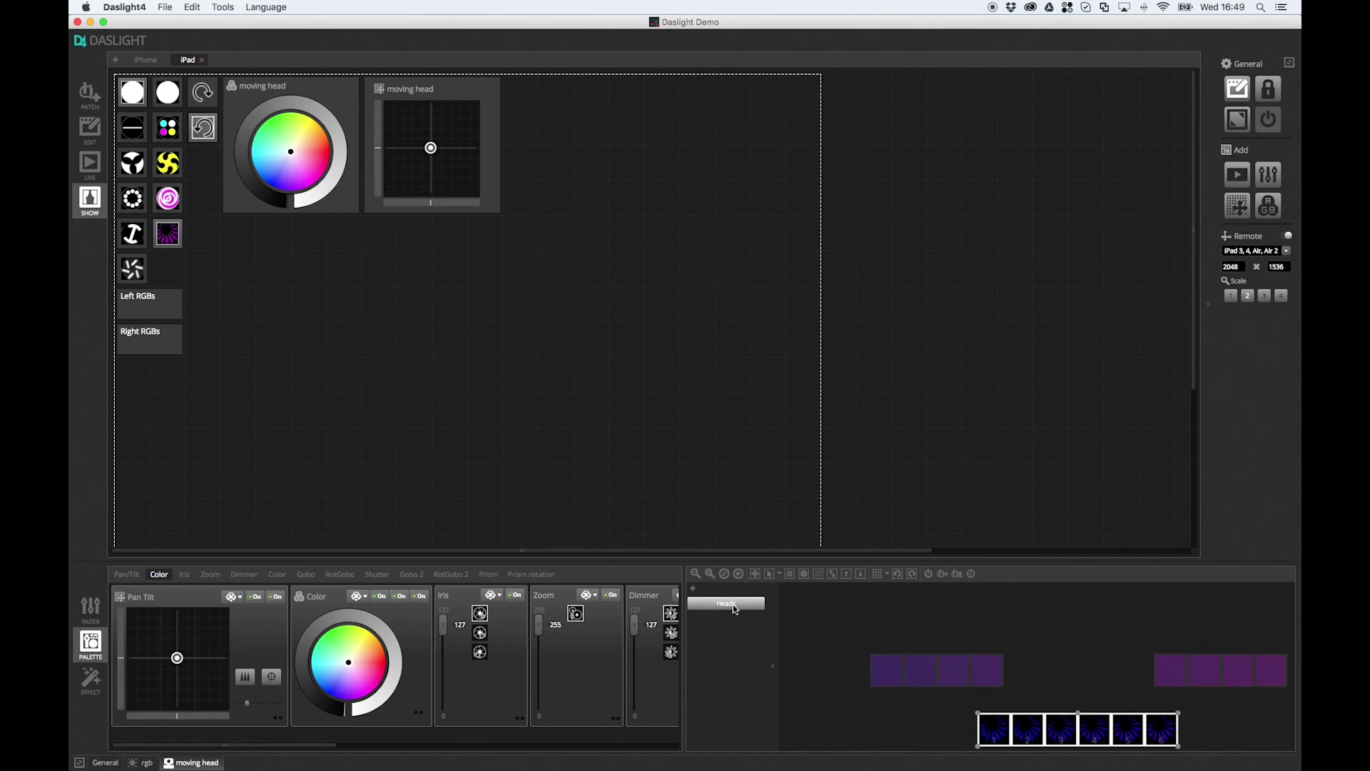
pyautogui.click(143, 304)
pyautogui.moveTo(142, 303); pyautogui.dragTo(593, 120)
# Lock the layout and trigger the Left RGBs and Right RGBs buttons
pyautogui.click(1268, 89)
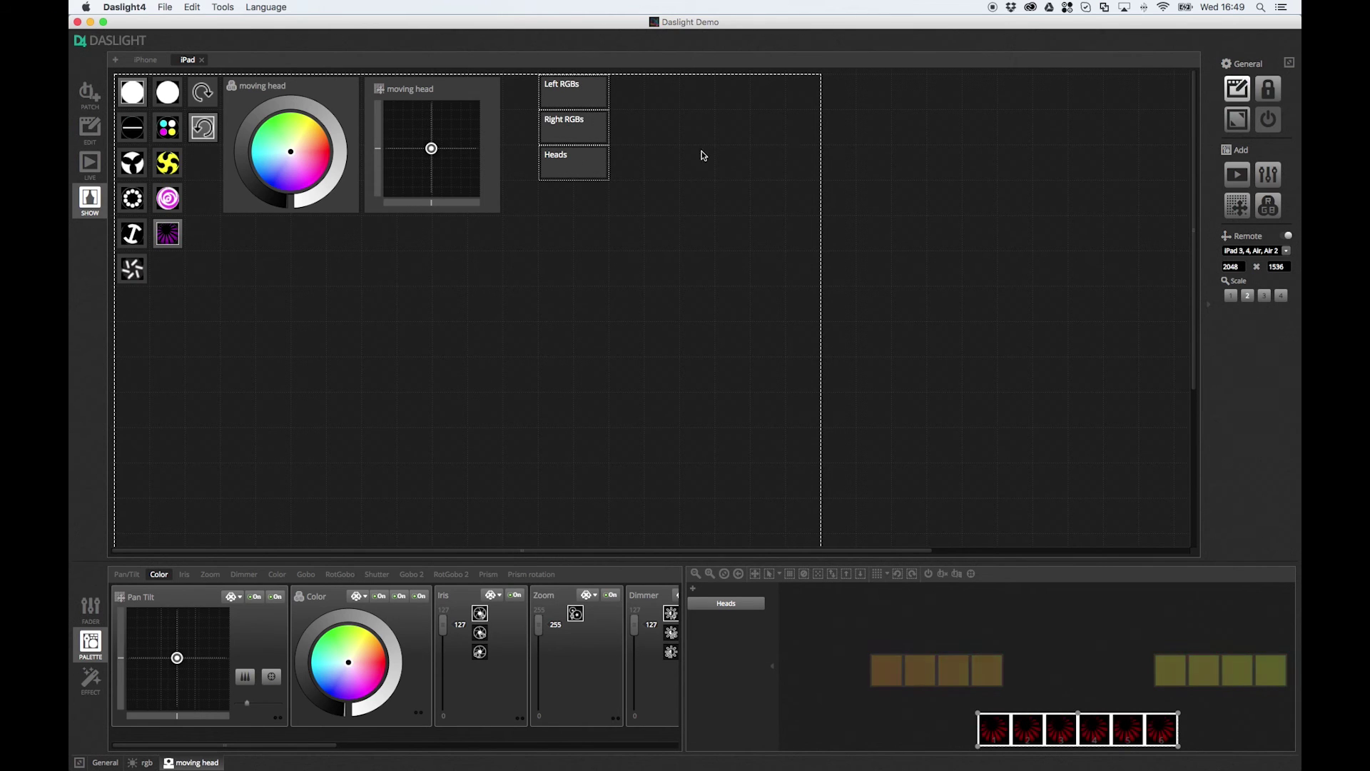
pyautogui.click(590, 99)
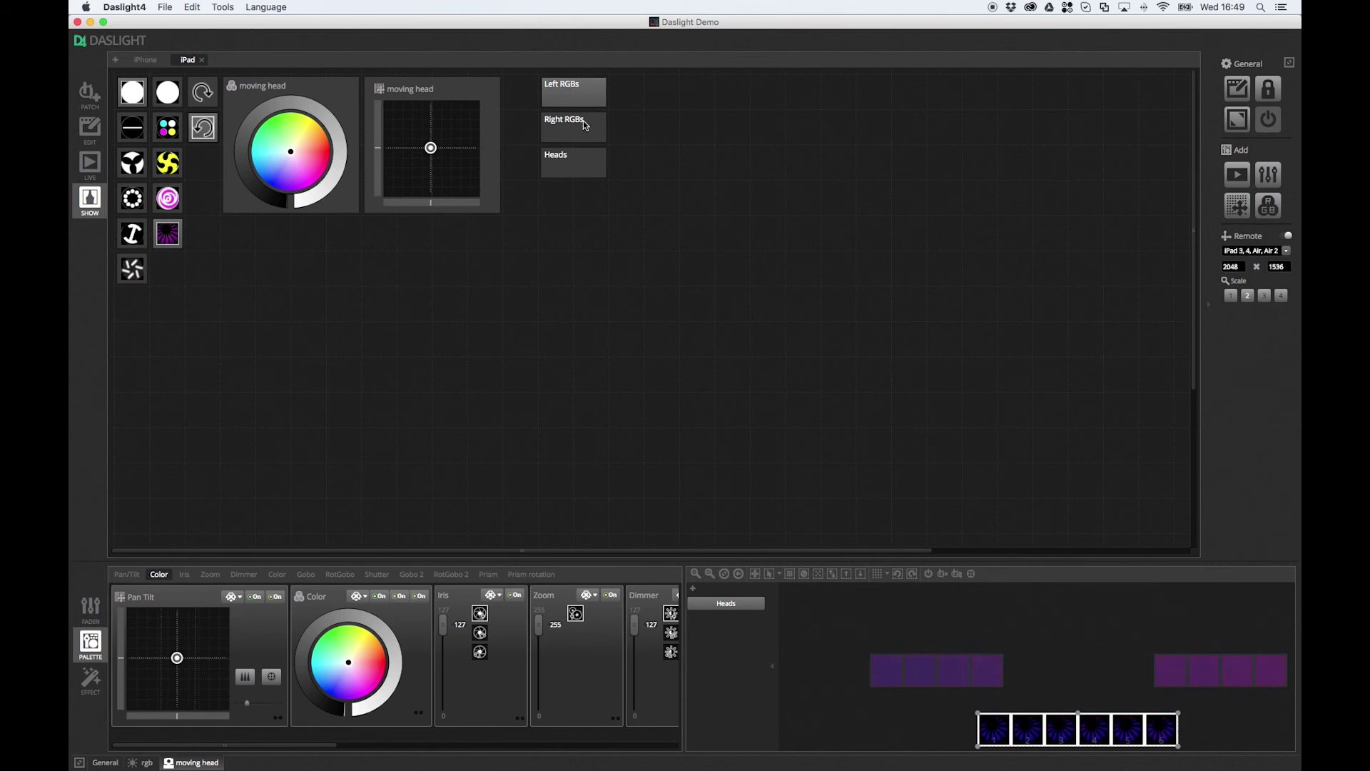
pyautogui.click(582, 121)
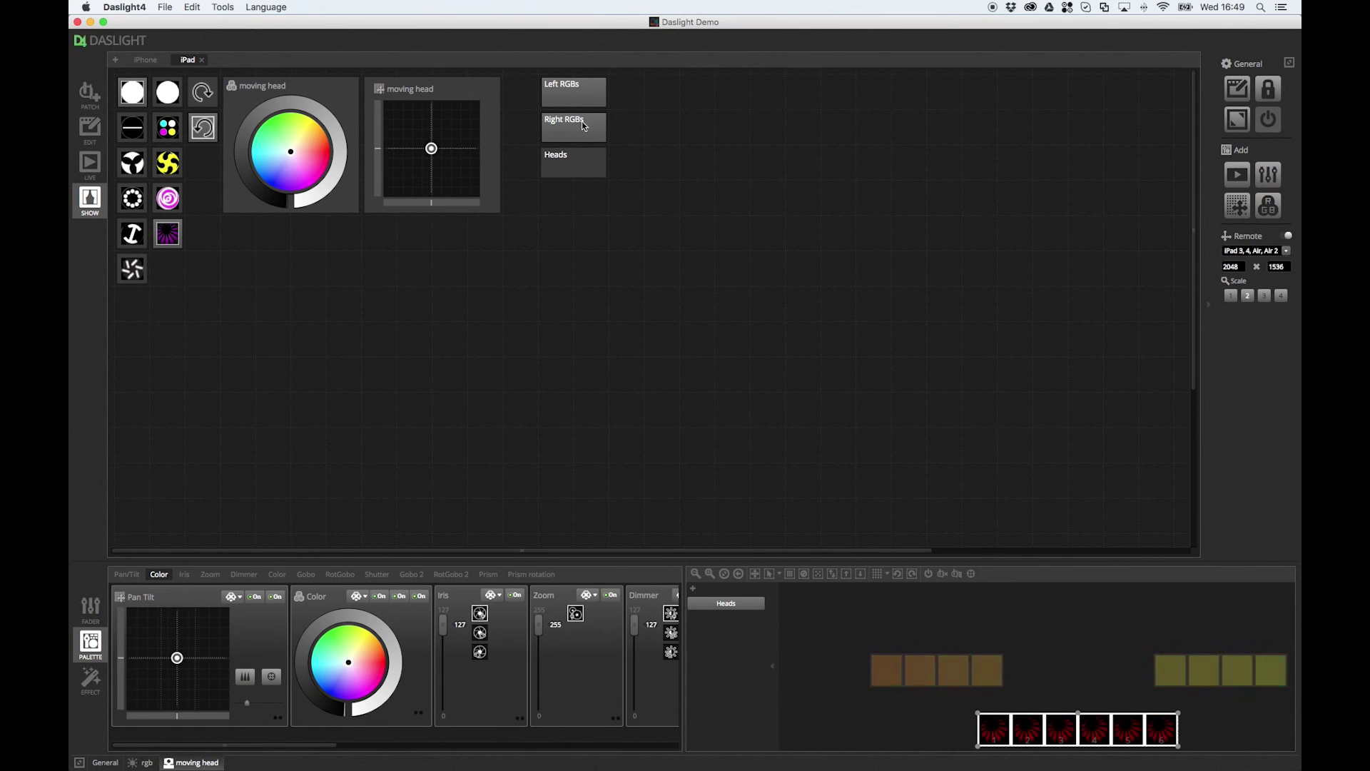
# On the General tab, test the Left RGBs, Right RGBs and Heads buttons, then unlock the layout
pyautogui.click(107, 763)
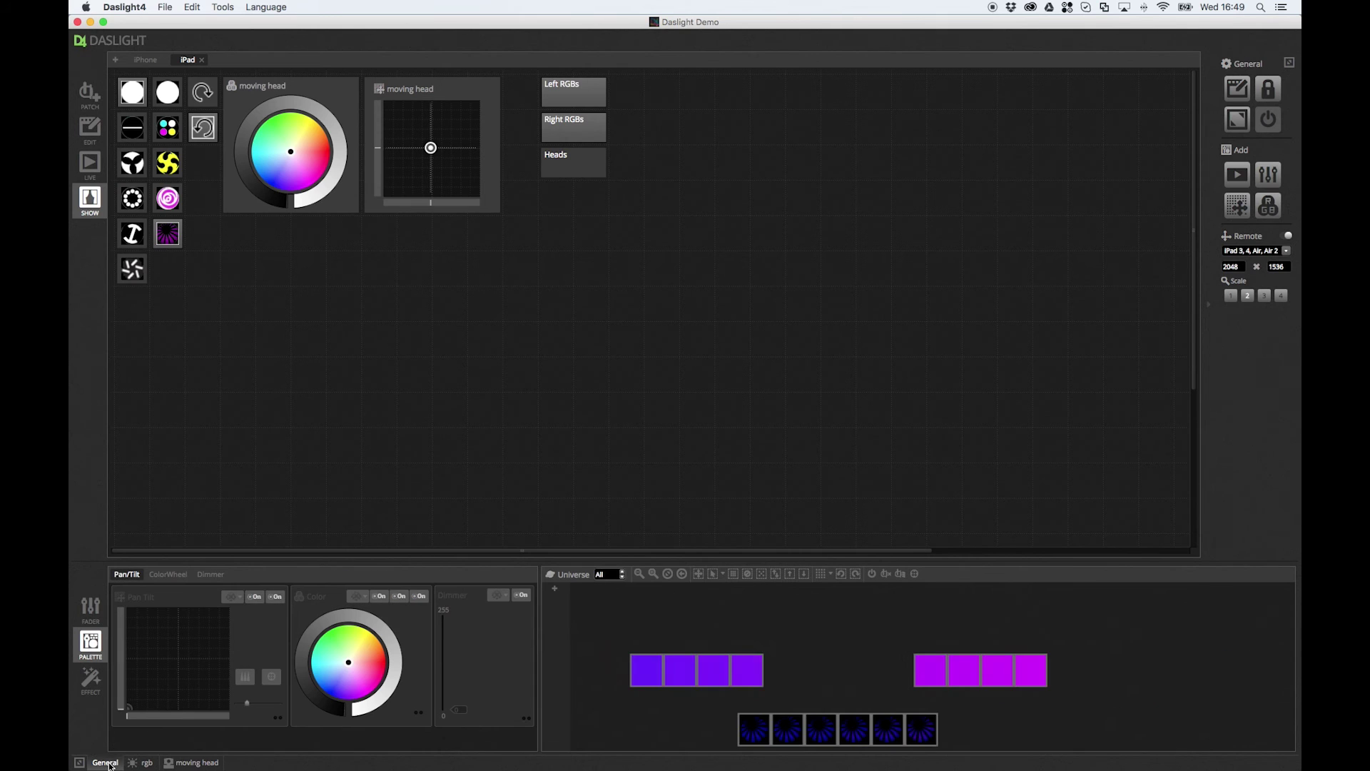
pyautogui.click(590, 92)
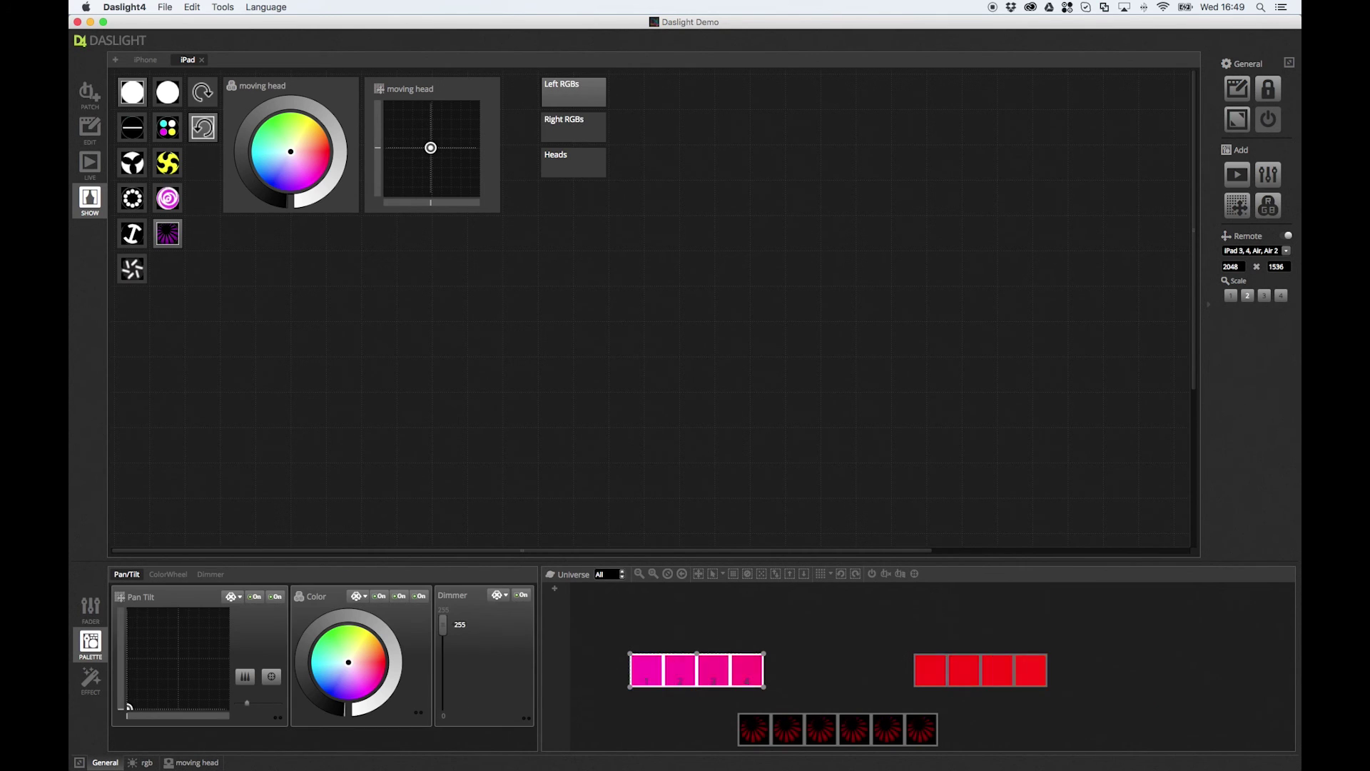
pyautogui.click(589, 122)
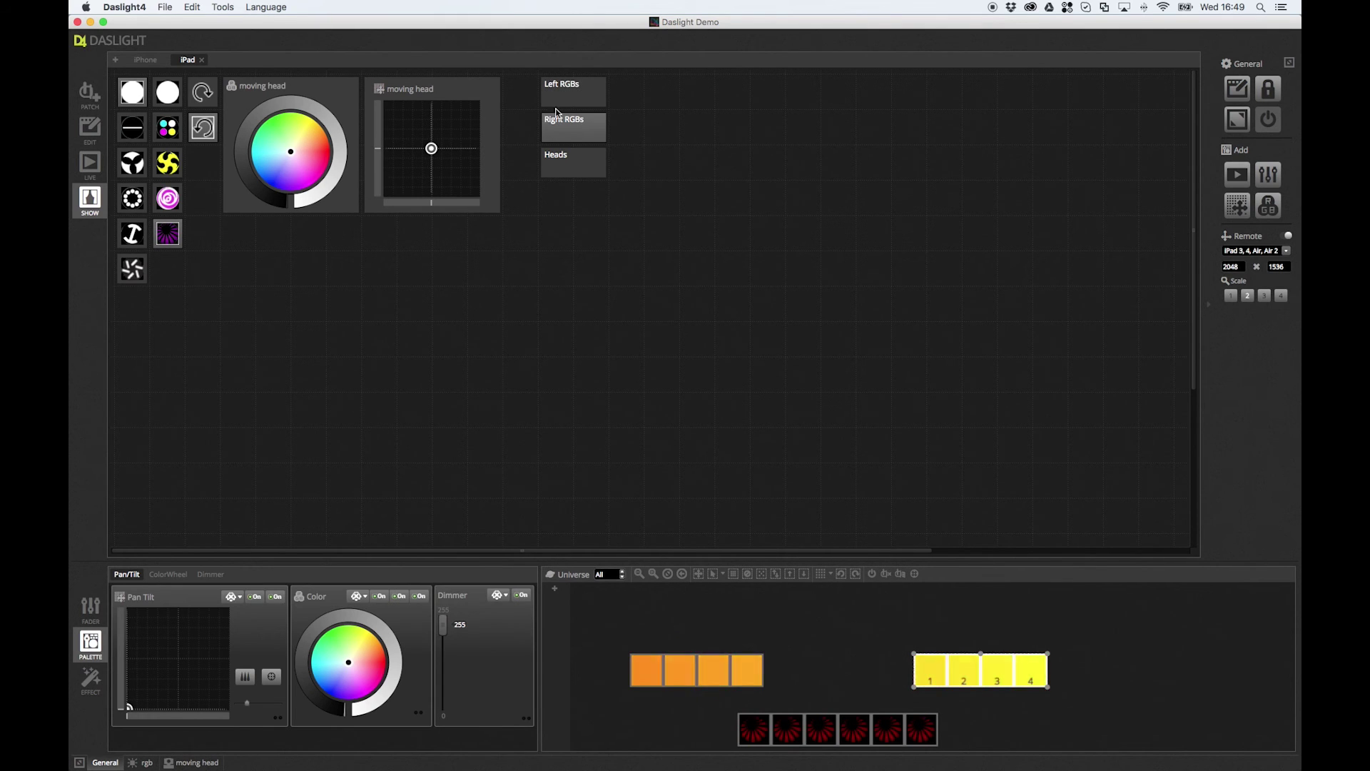
pyautogui.click(565, 151)
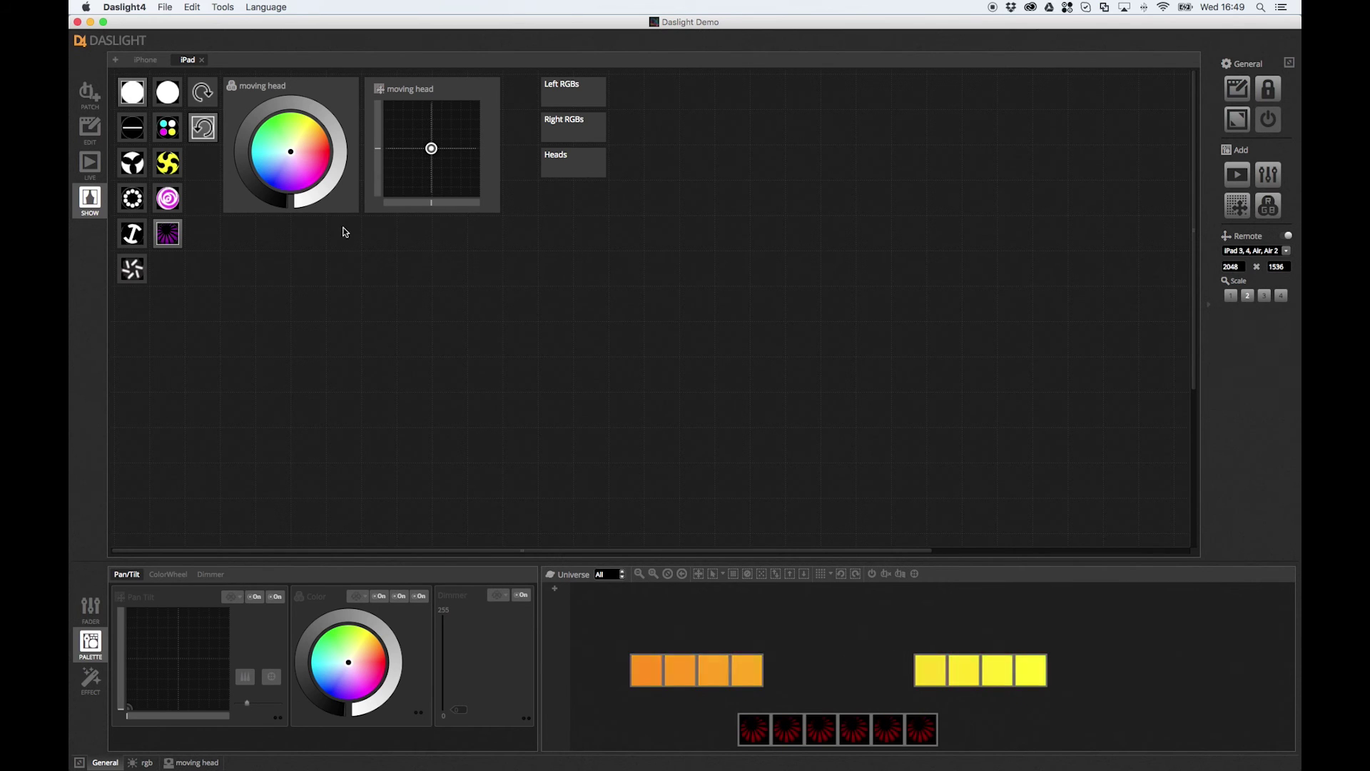
pyautogui.click(1245, 89)
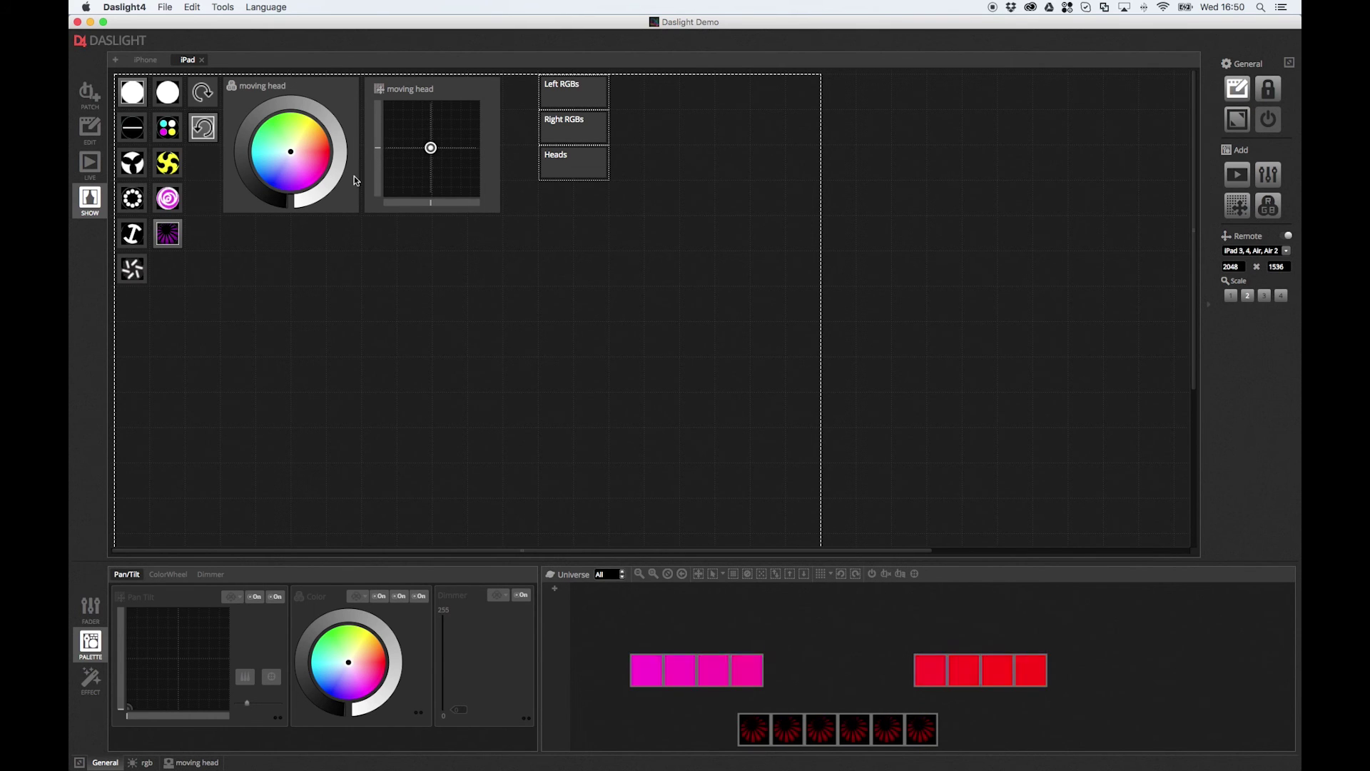
# Add a new button named 'Scene 1 + 2' and select its On scene association
pyautogui.click(1239, 178)
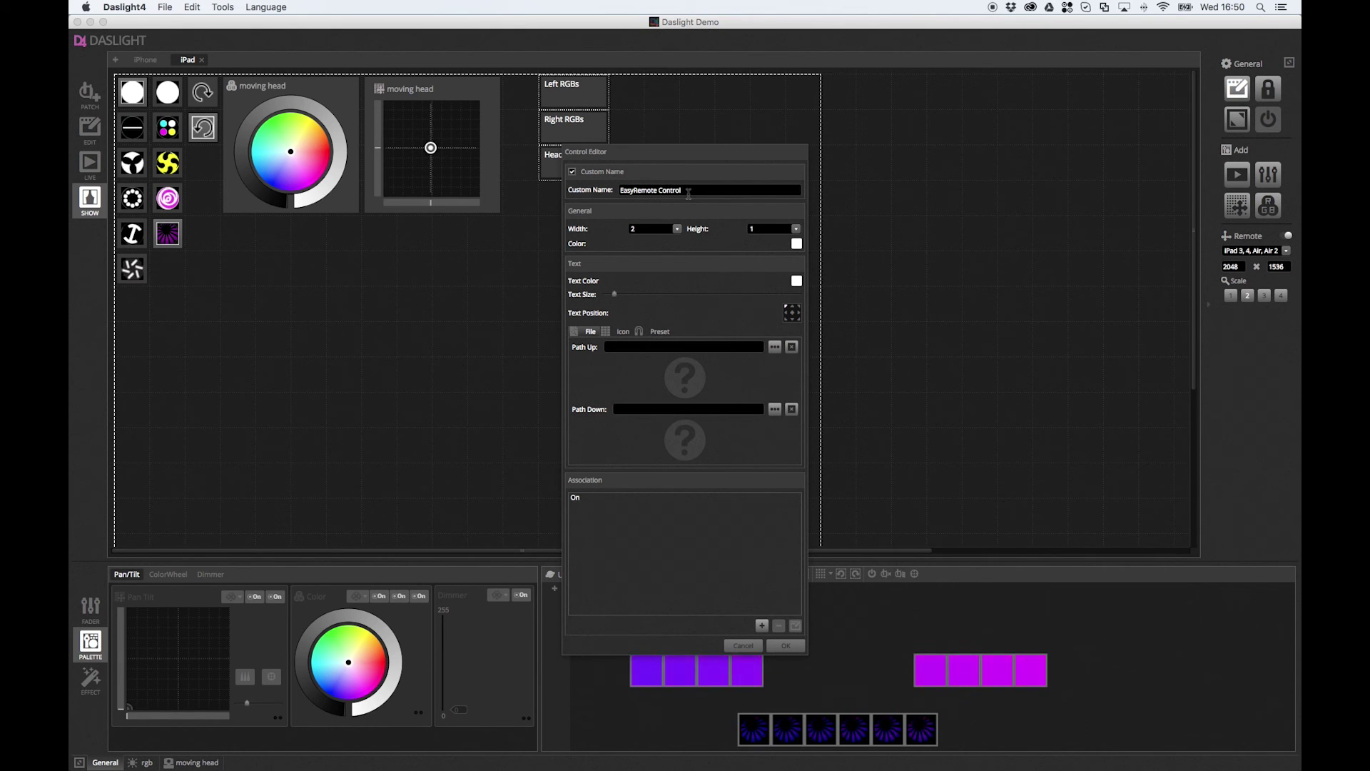
pyautogui.tripleClick(622, 191)
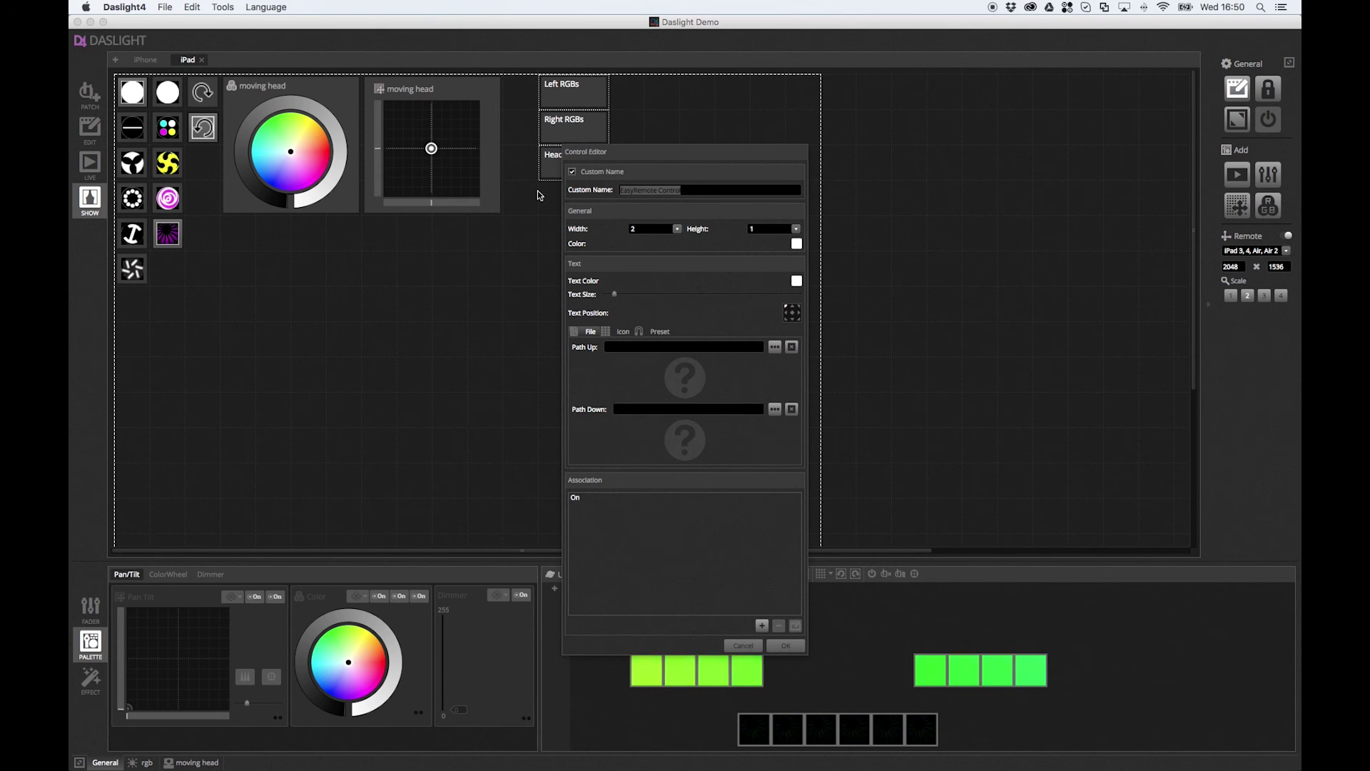
pyautogui.write('Sc')
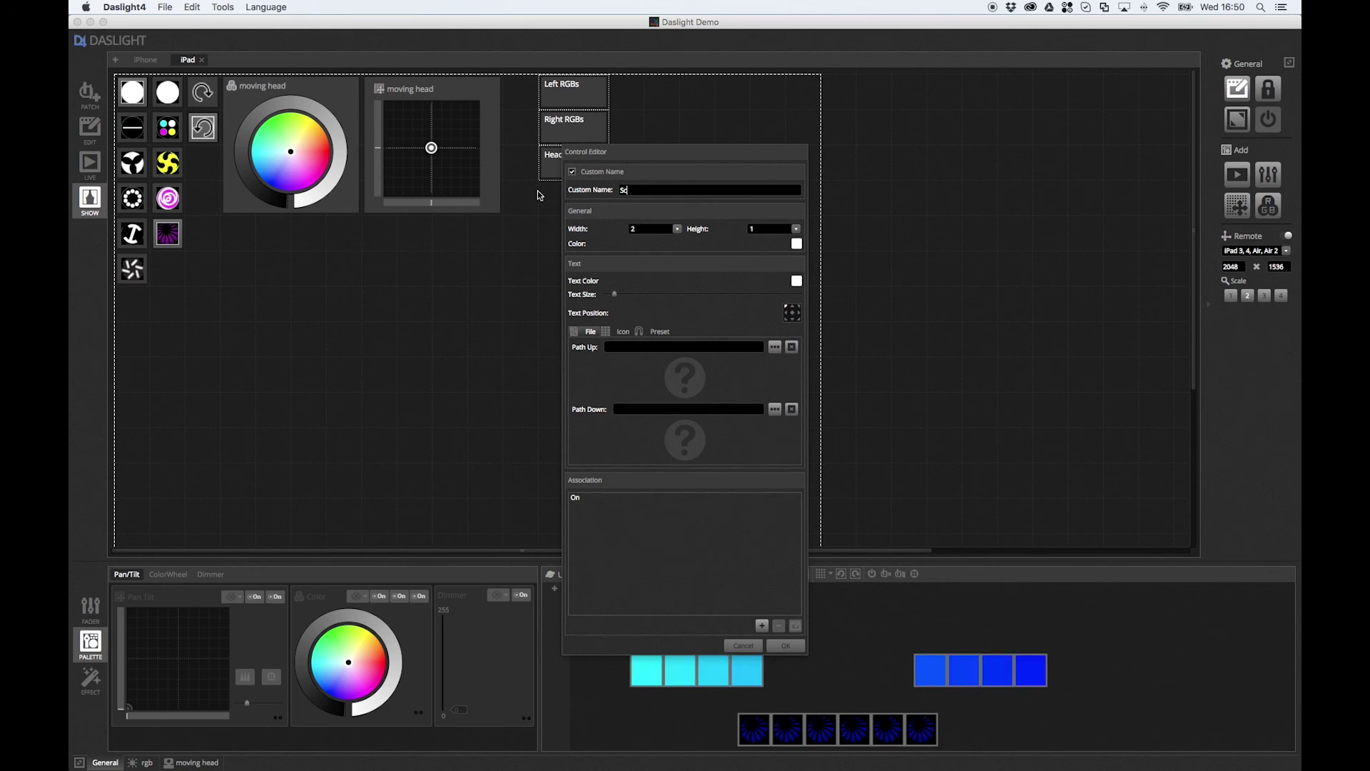
pyautogui.write('ene 1')
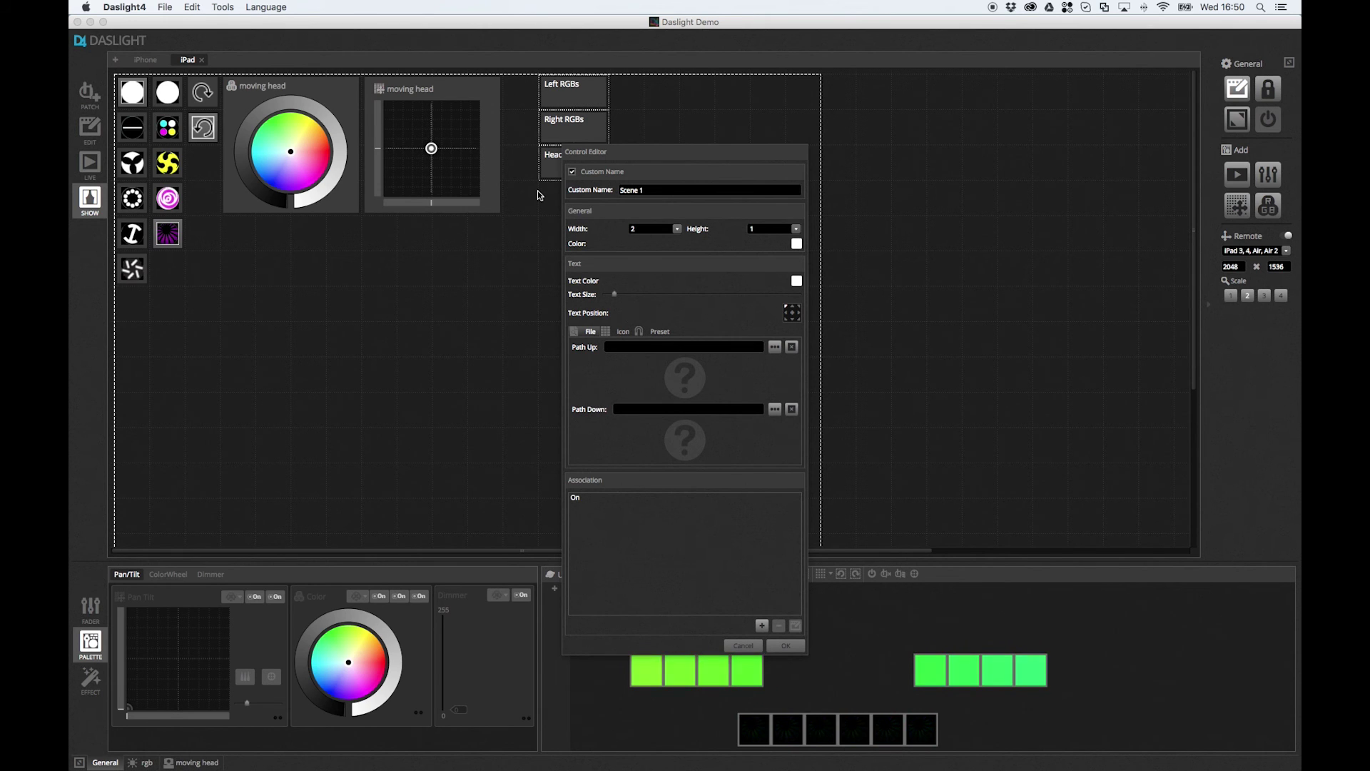
pyautogui.write('+ 2')
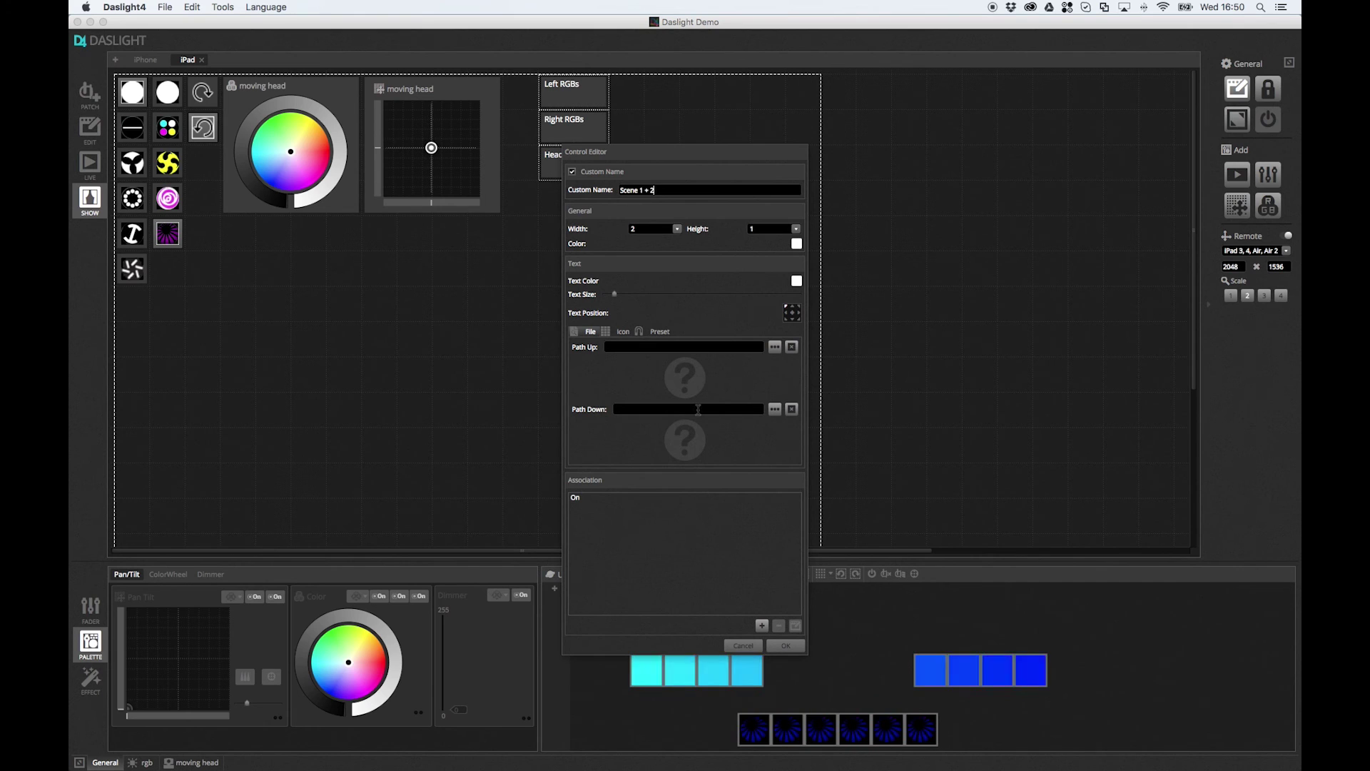
pyautogui.click(584, 498)
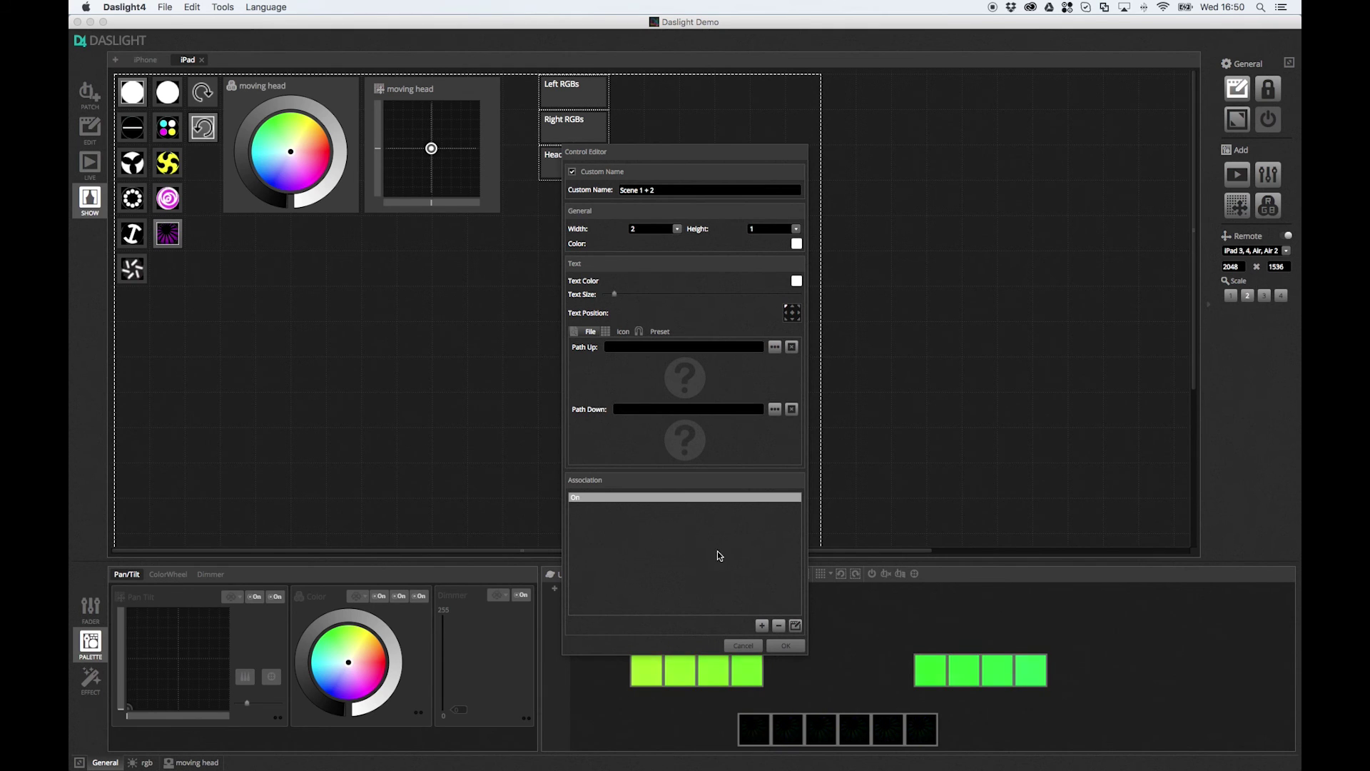
# Add the Color Effects Rainbow scene as a second association, set to Play
pyautogui.click(795, 627)
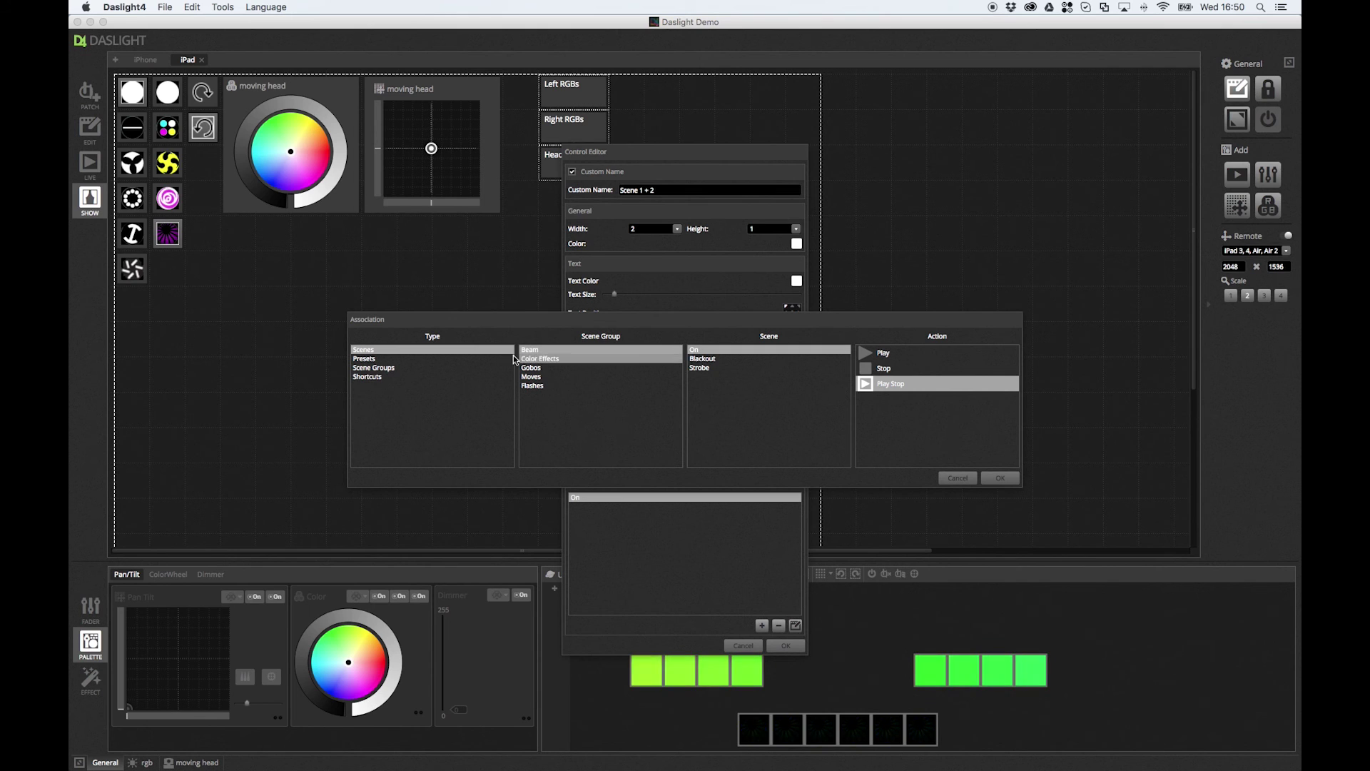
pyautogui.click(1000, 479)
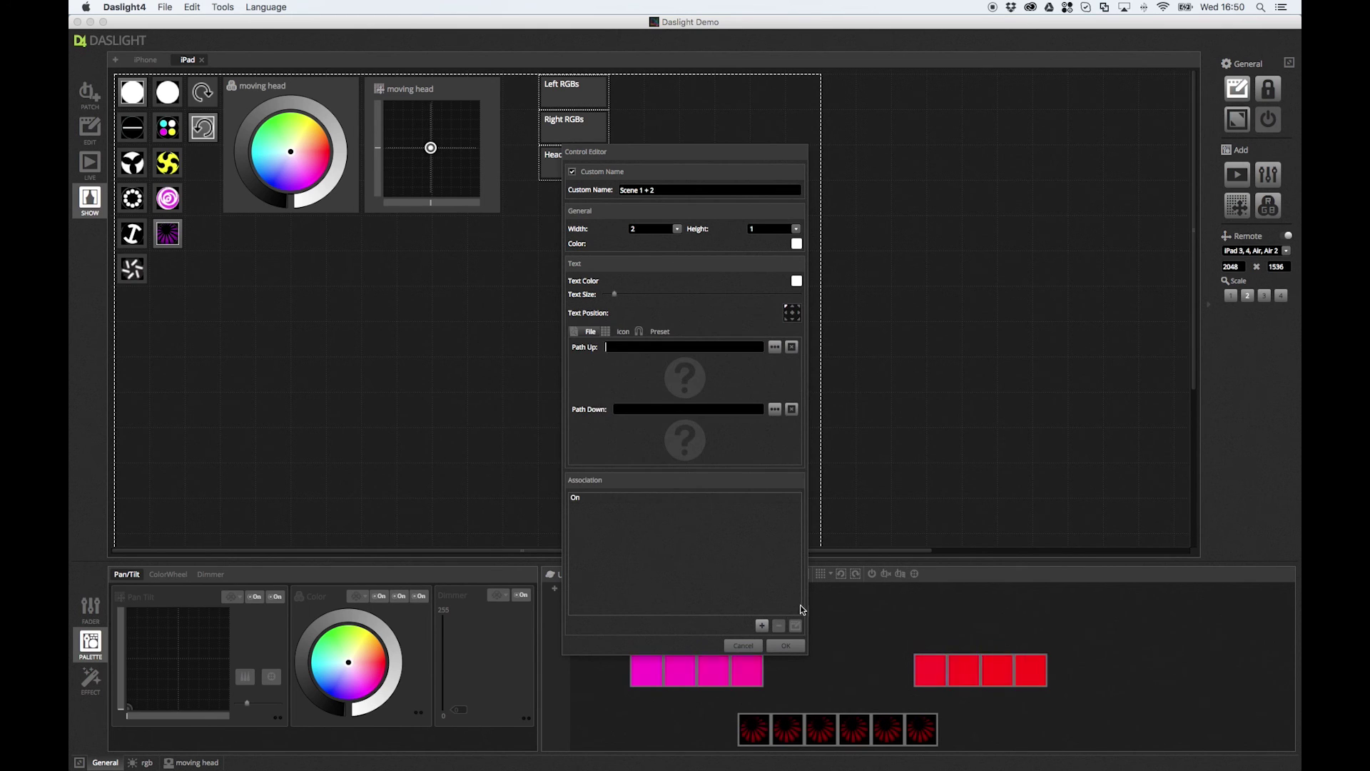
pyautogui.click(761, 626)
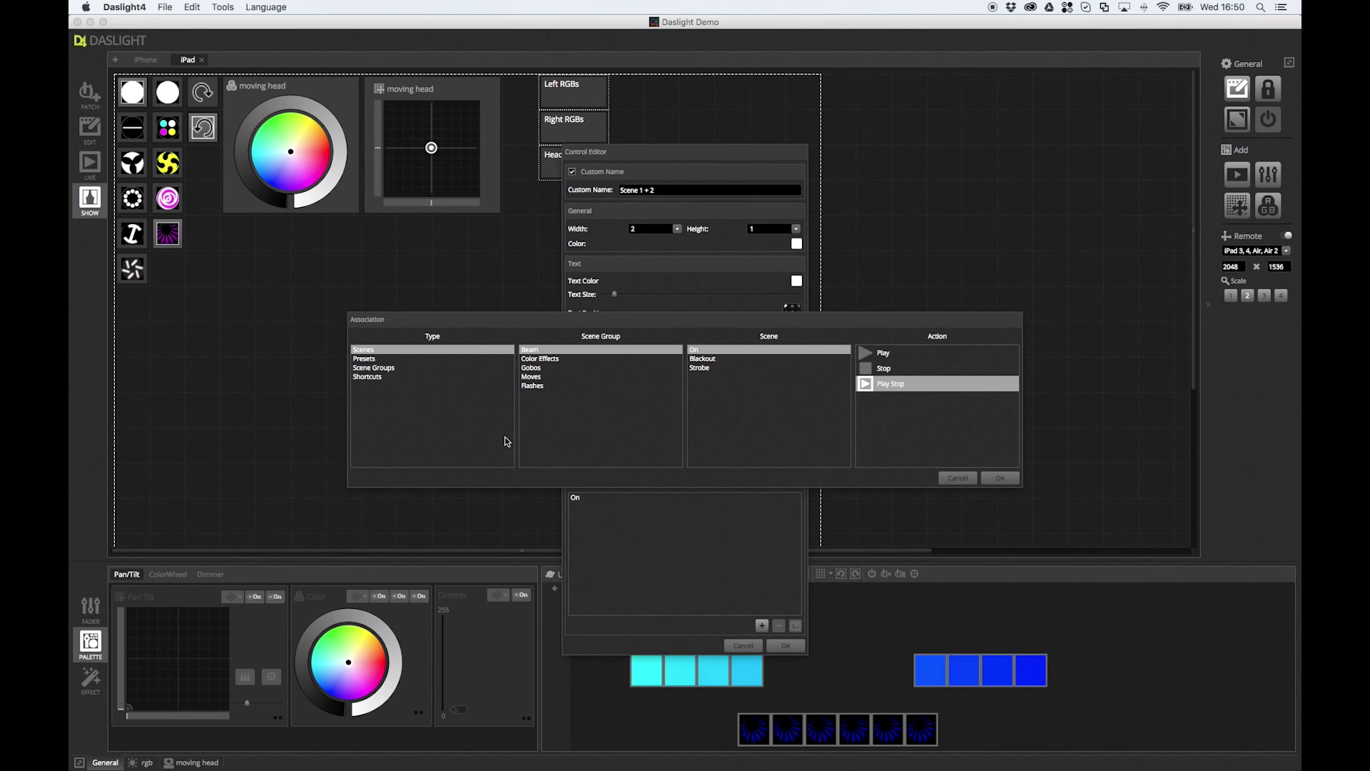
pyautogui.click(555, 360)
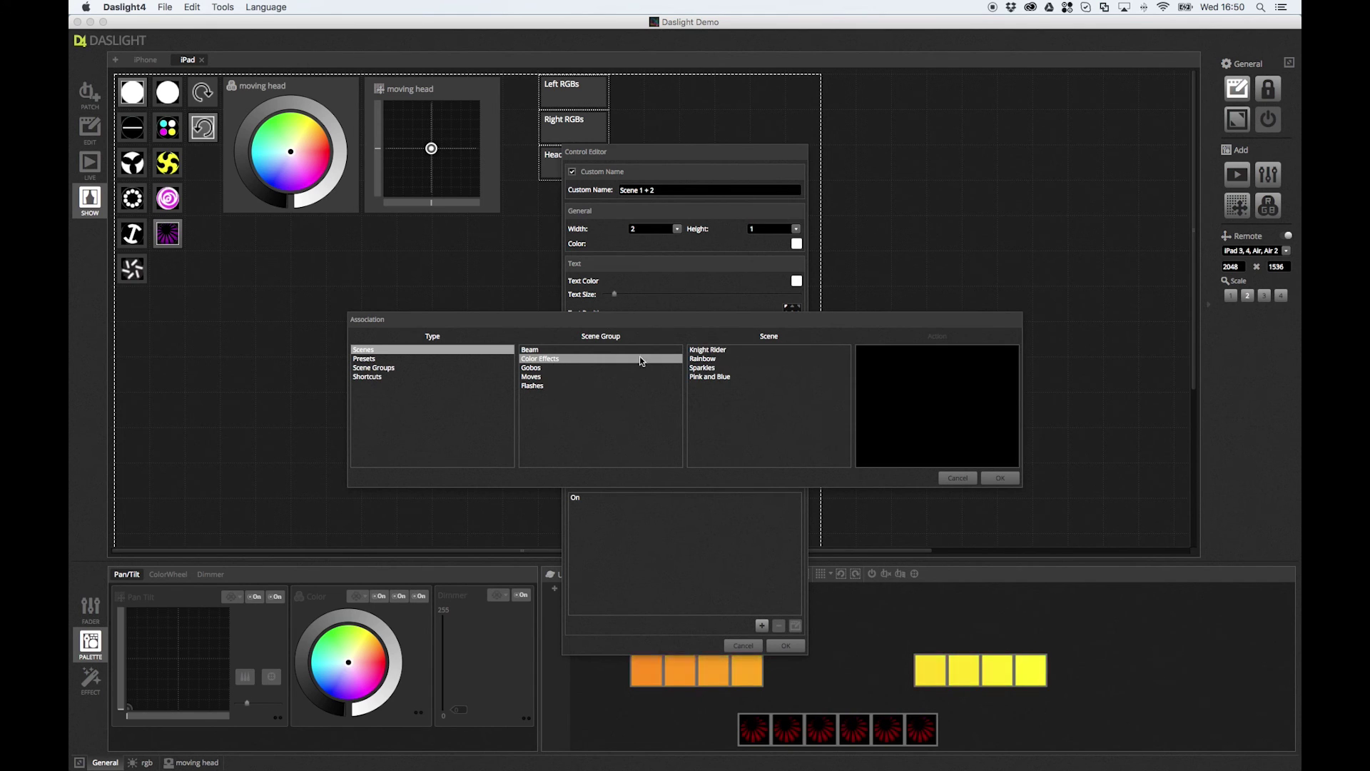
pyautogui.click(713, 359)
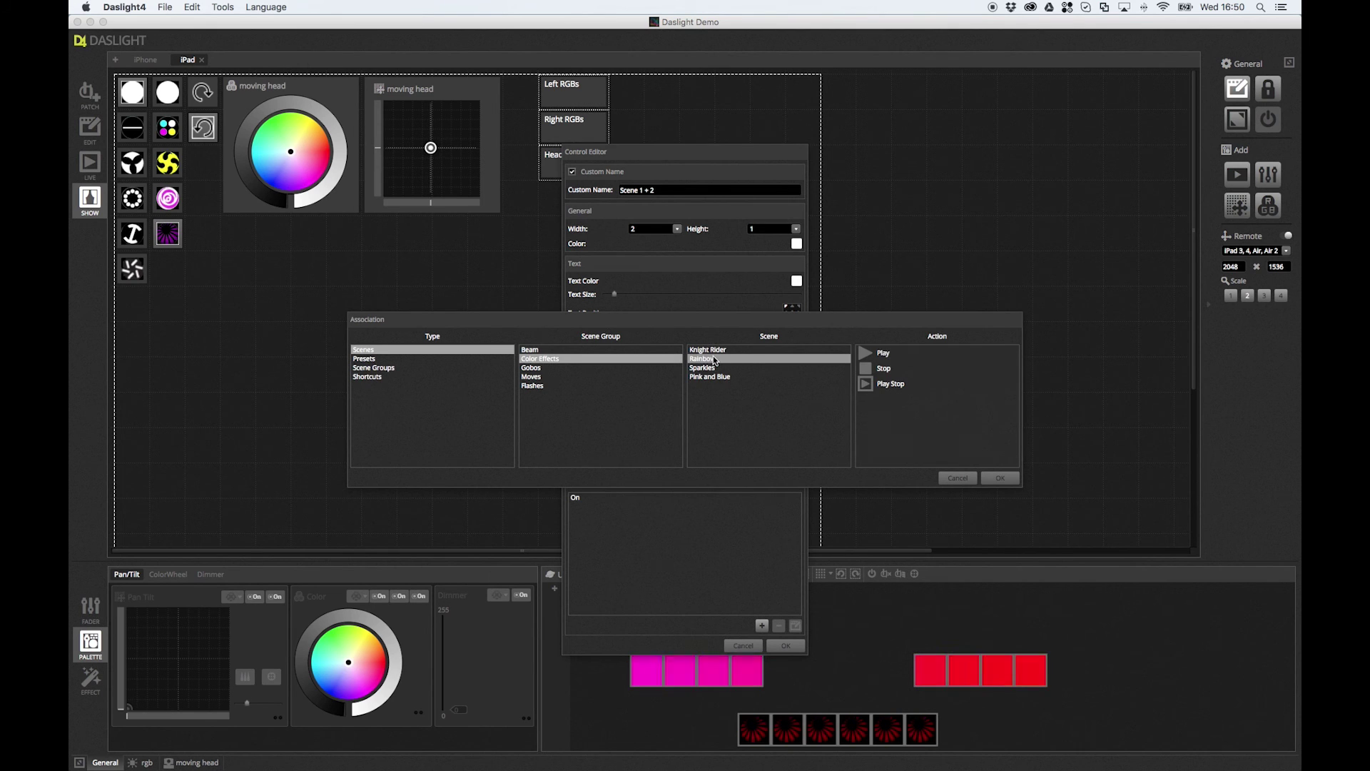
pyautogui.click(910, 352)
pyautogui.click(1013, 477)
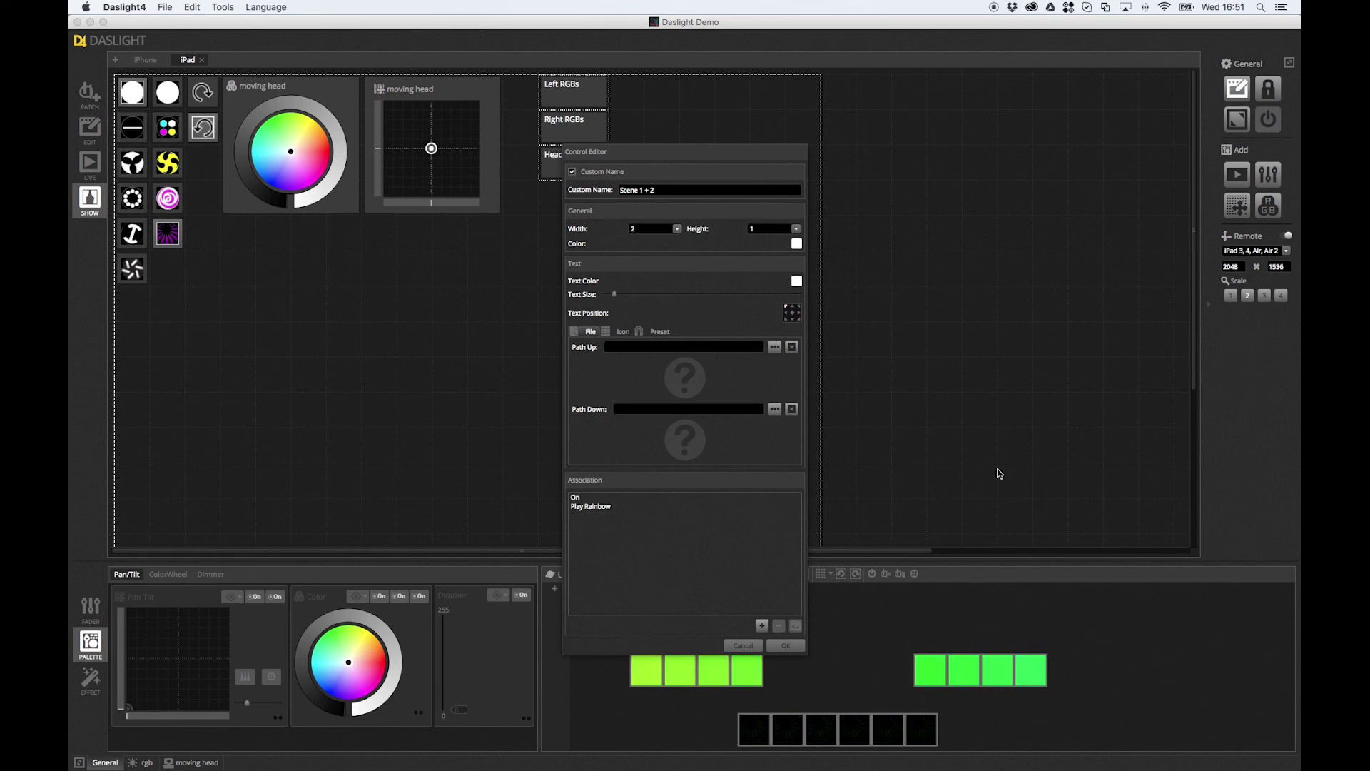
# Review the On association and change the Rainbow association to Play Stop
pyautogui.click(578, 497)
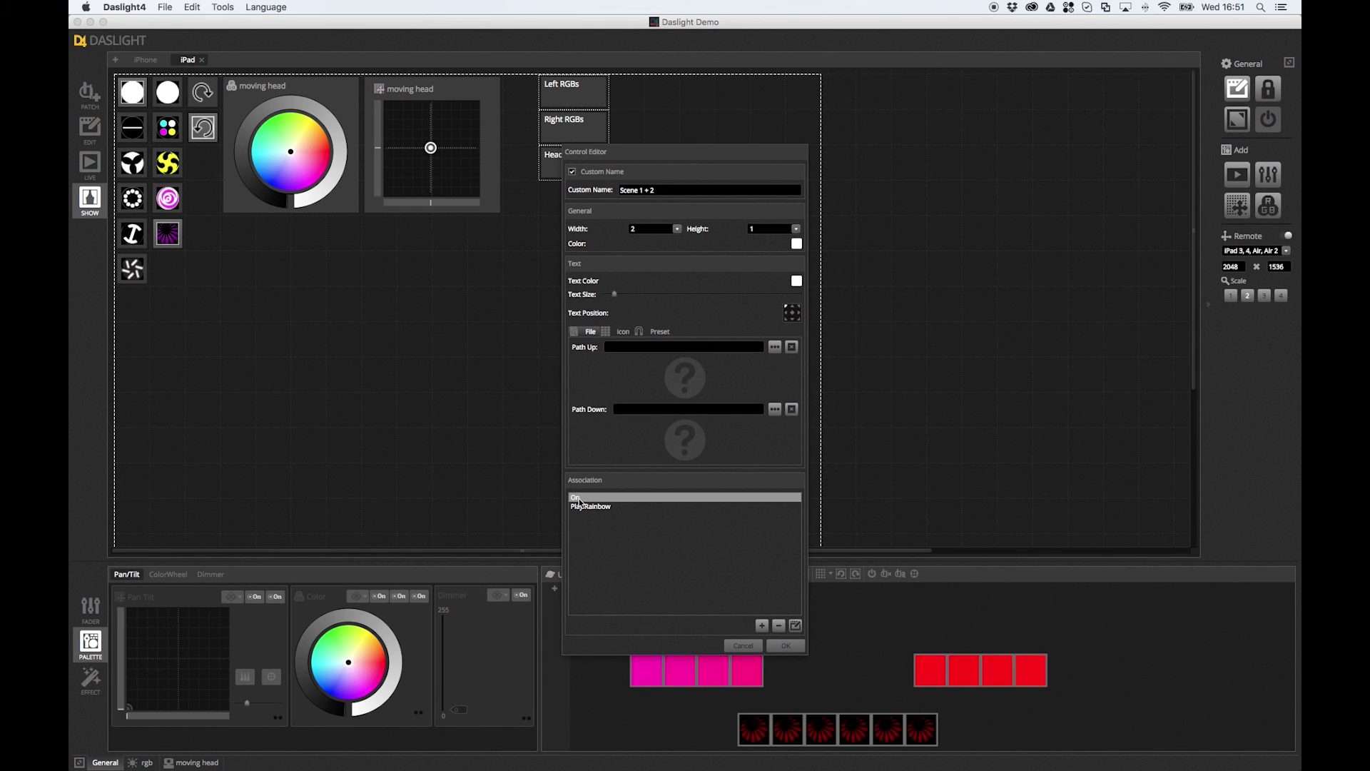
pyautogui.click(790, 625)
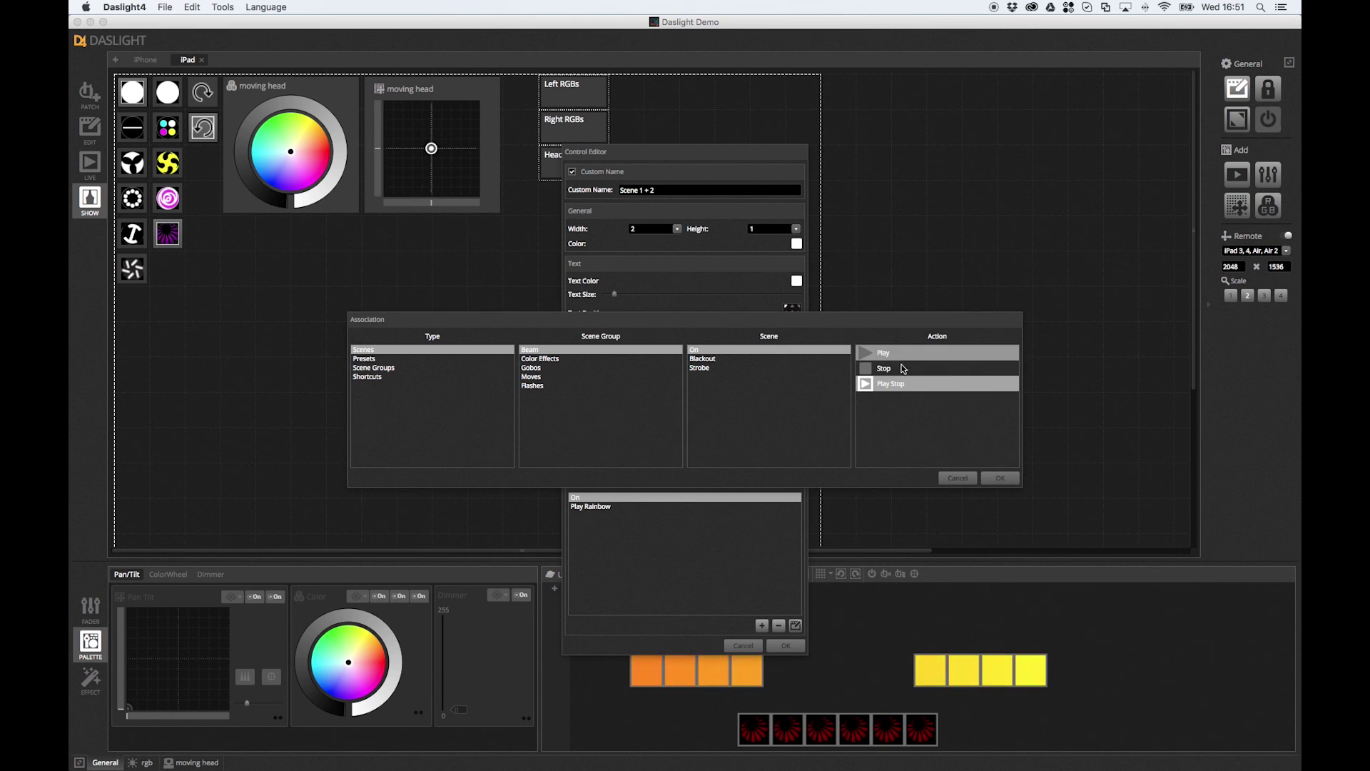
pyautogui.click(1000, 478)
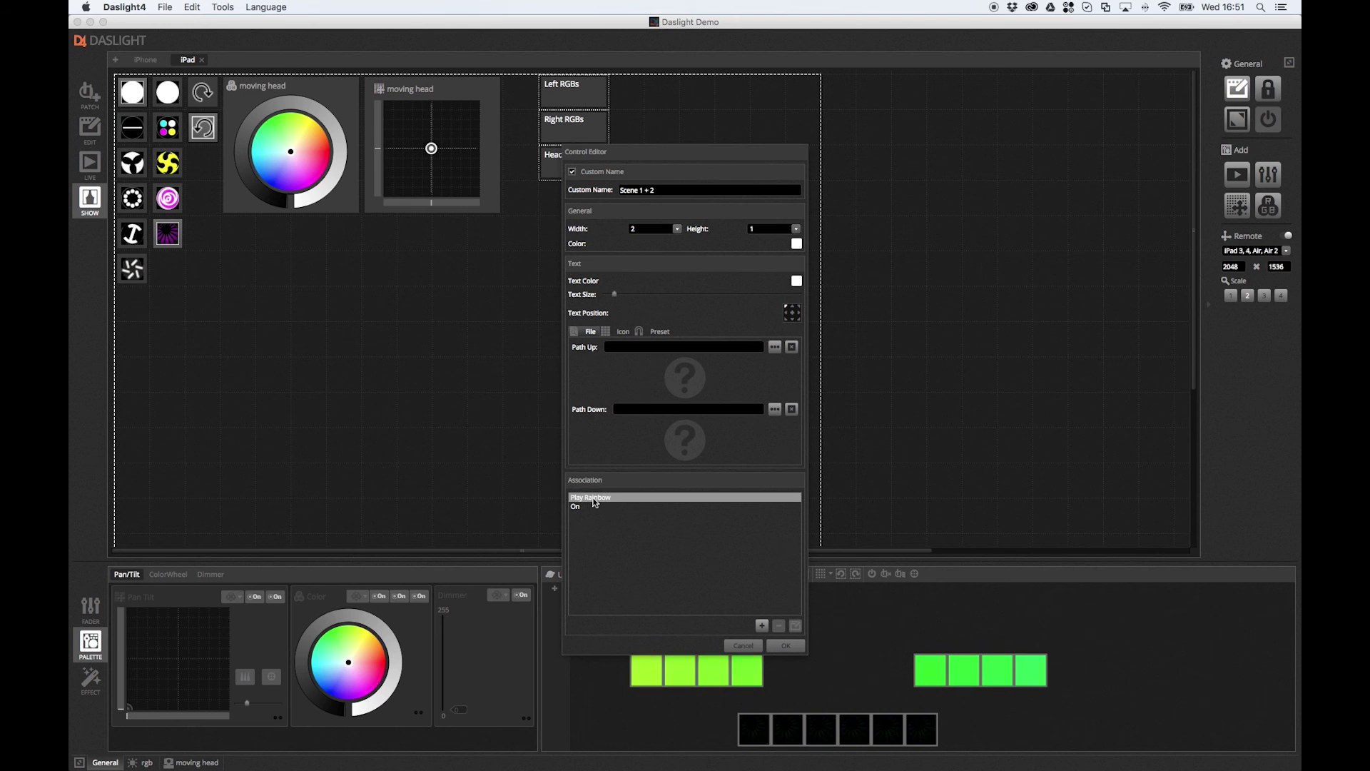
pyautogui.click(797, 626)
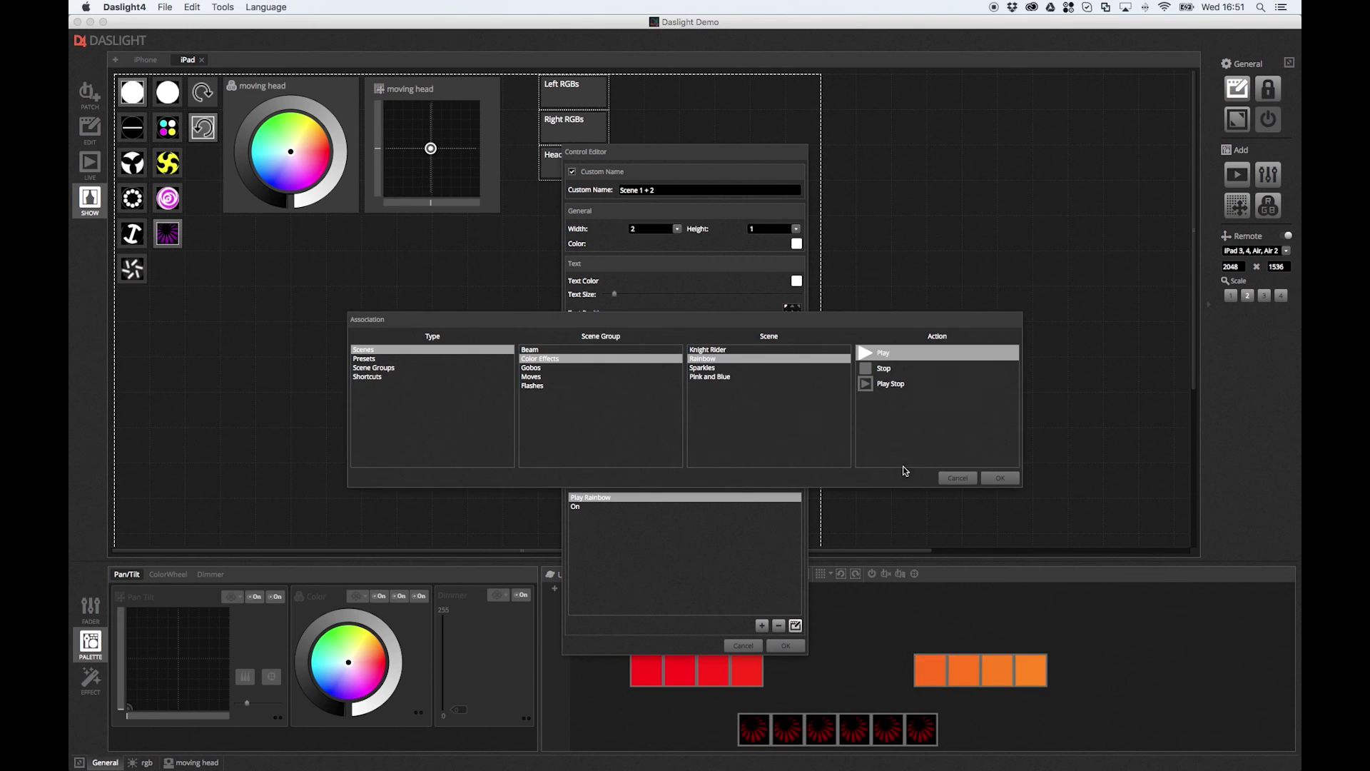
pyautogui.click(915, 385)
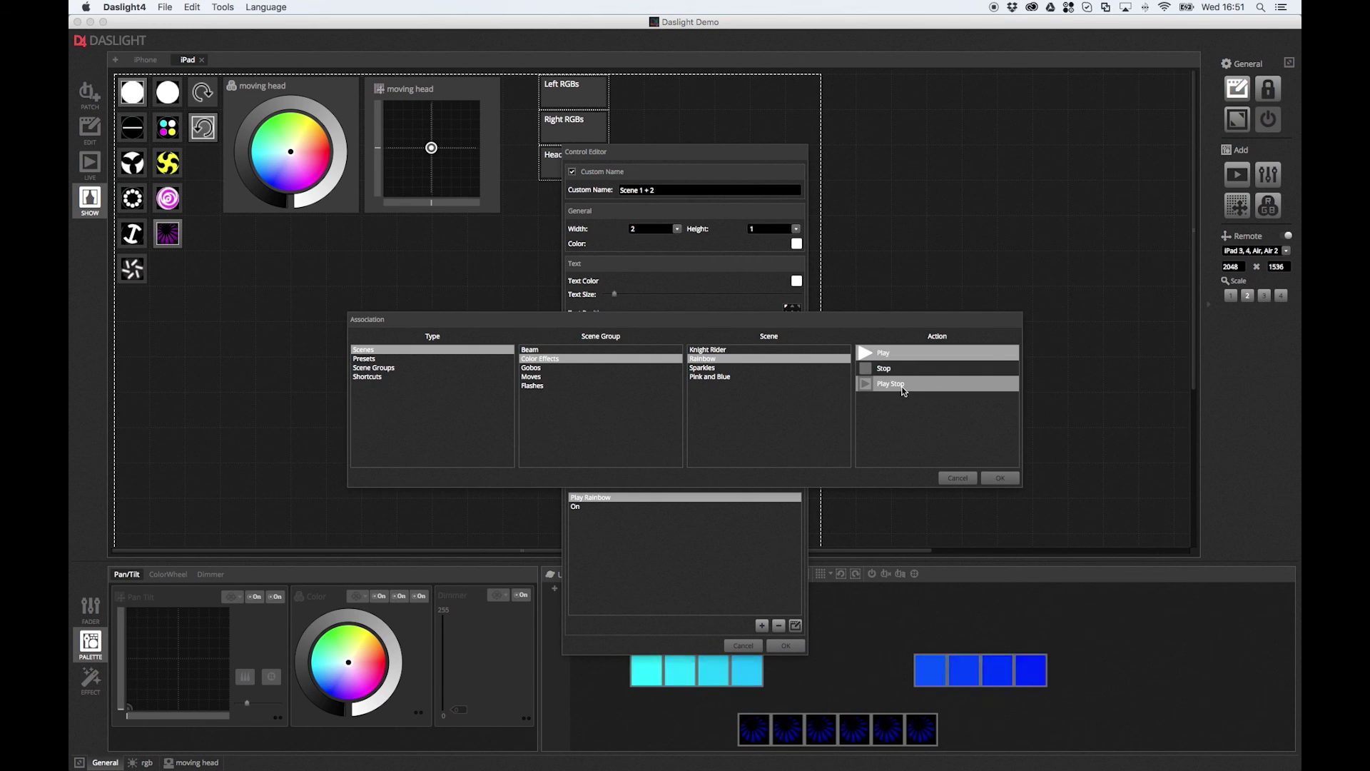
pyautogui.click(1000, 478)
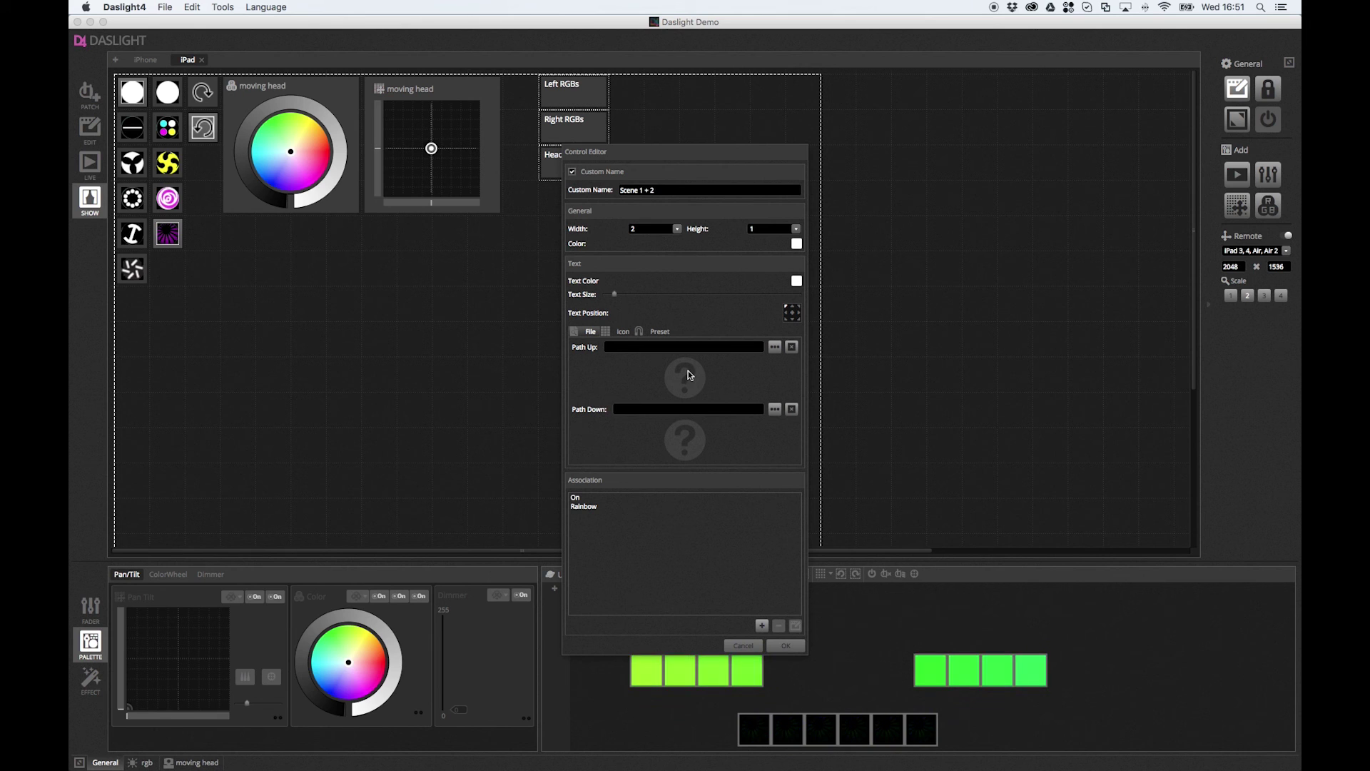
# Show the Icon tab and scroll through the built-in icon grid
pyautogui.click(623, 332)
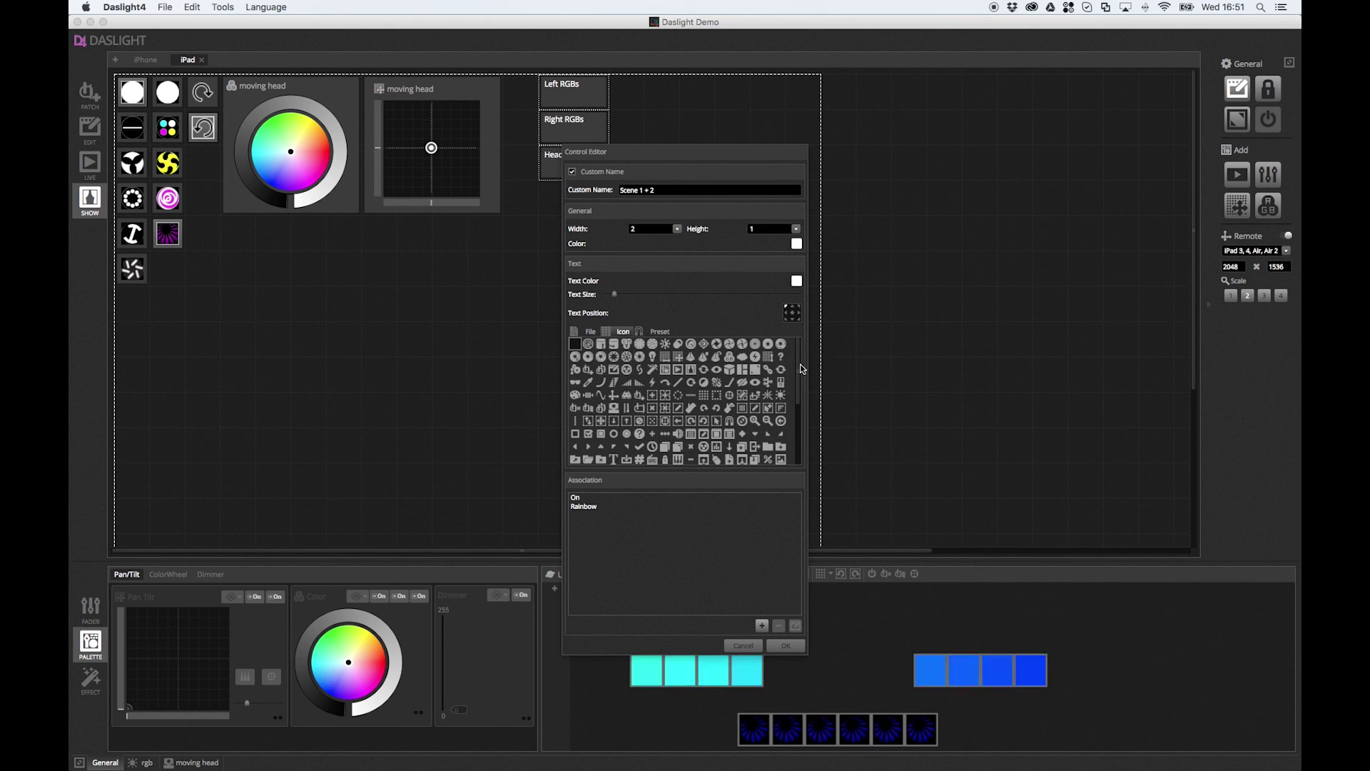
pyautogui.moveTo(798, 374); pyautogui.dragTo(648, 332)
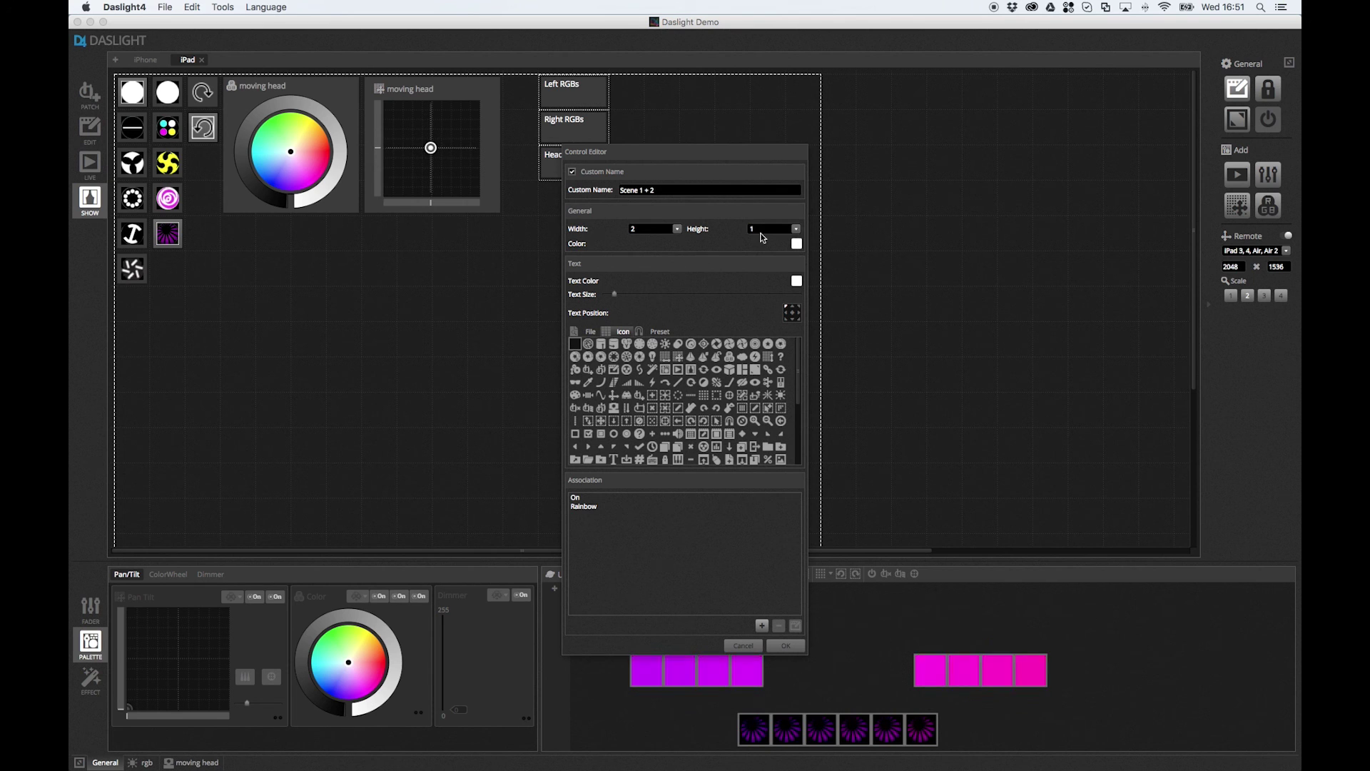
# Save the Scene 1 + 2 button, toggle it to start and stop On and Rainbow, then resume editing
pyautogui.click(790, 646)
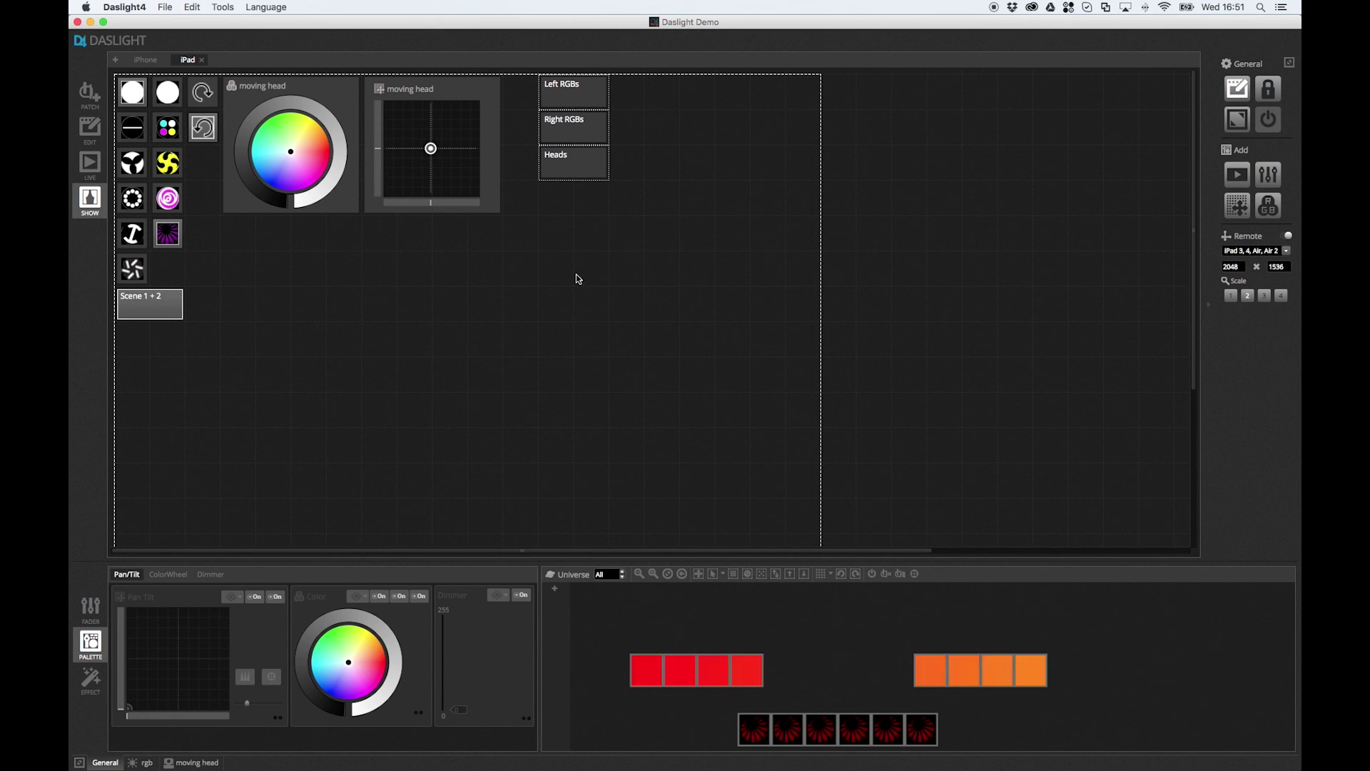
pyautogui.click(699, 286)
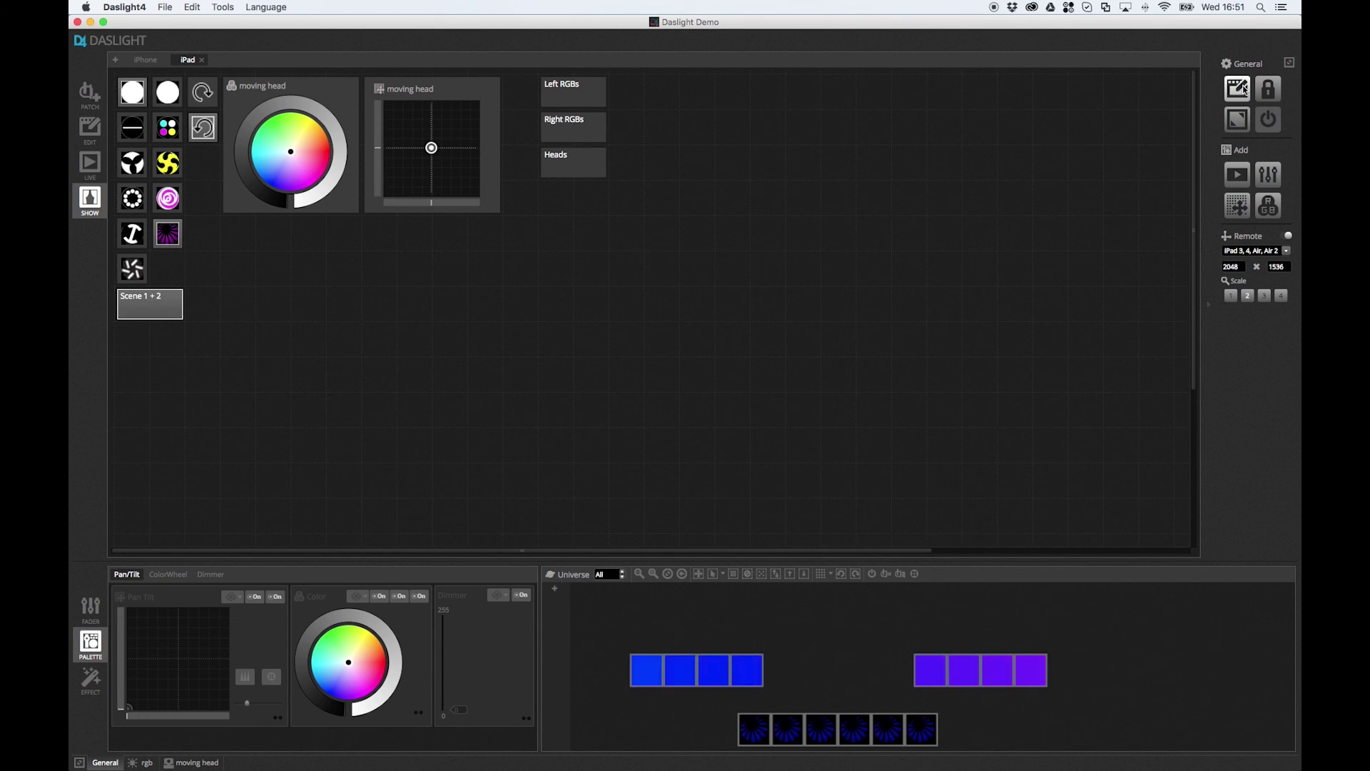
pyautogui.click(150, 308)
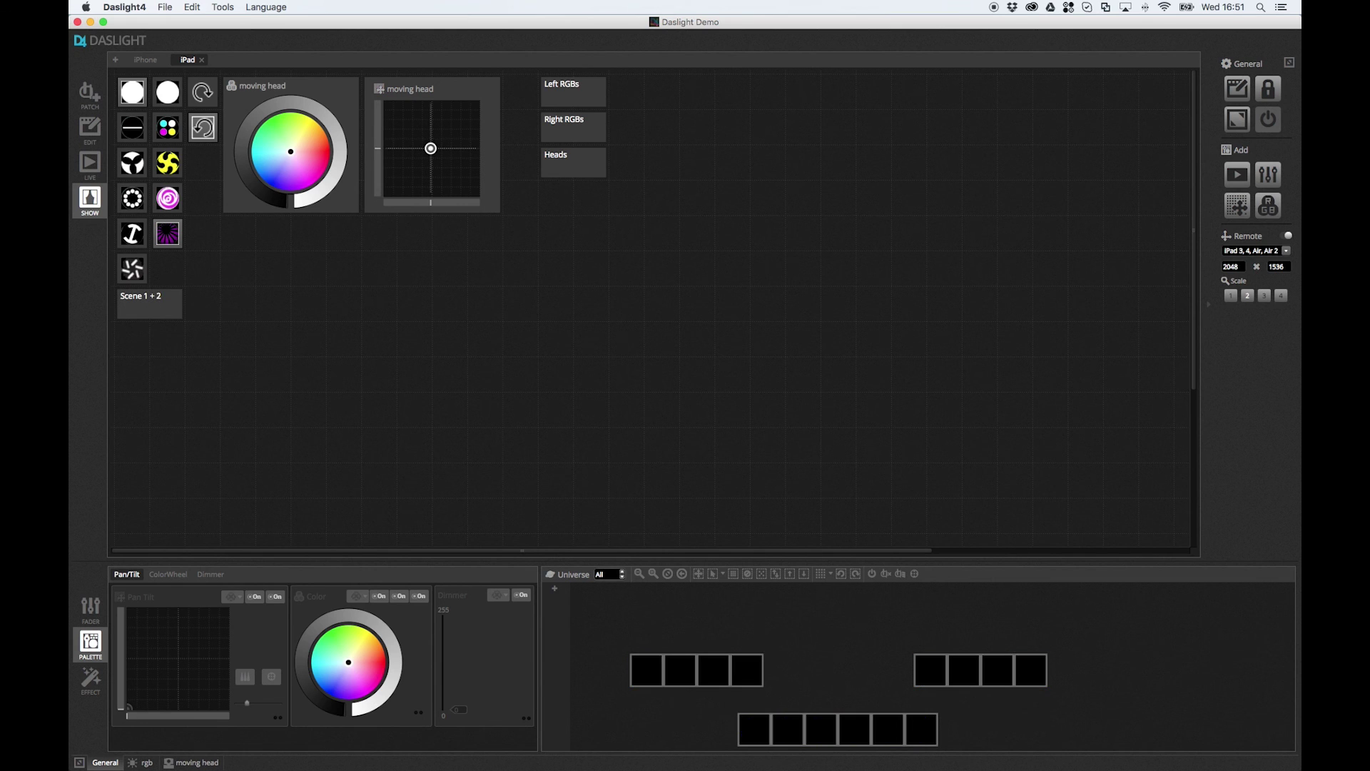
pyautogui.click(152, 314)
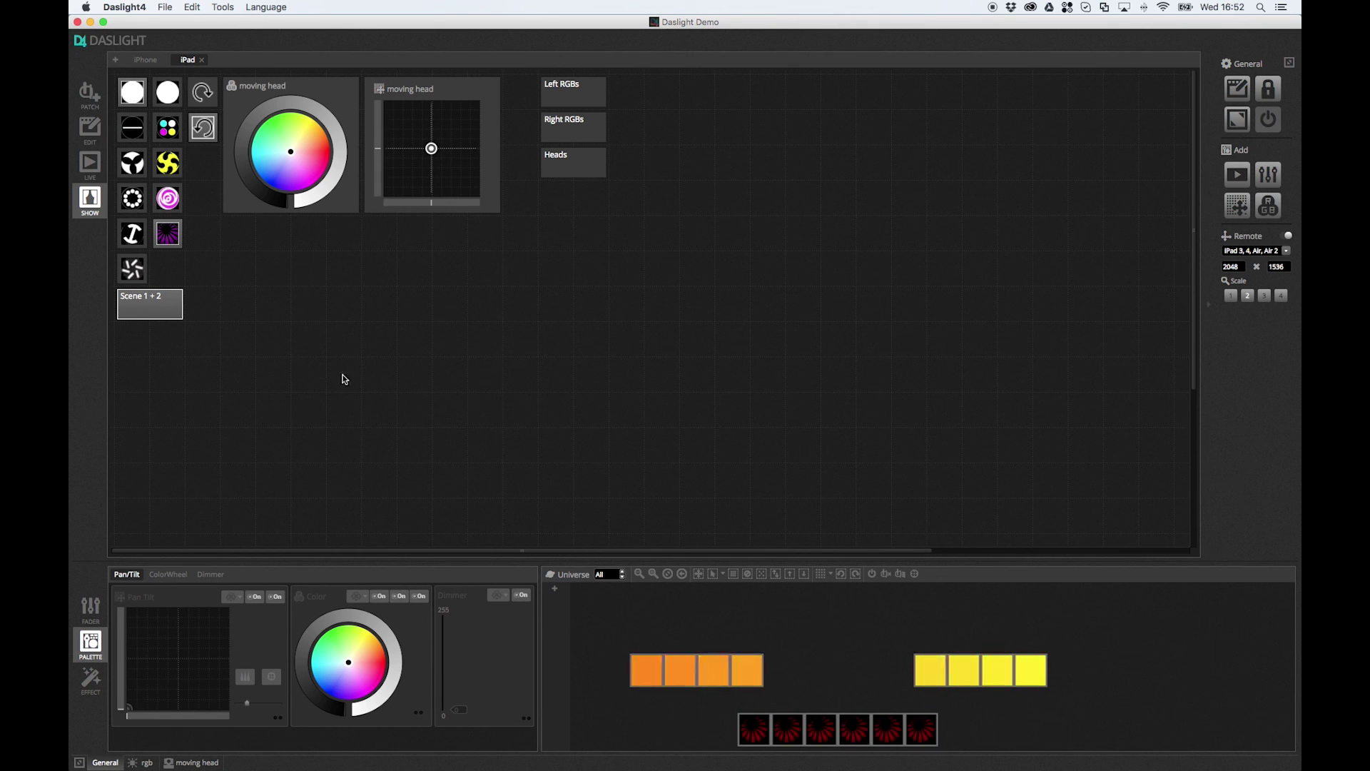
pyautogui.click(178, 304)
pyautogui.click(178, 304)
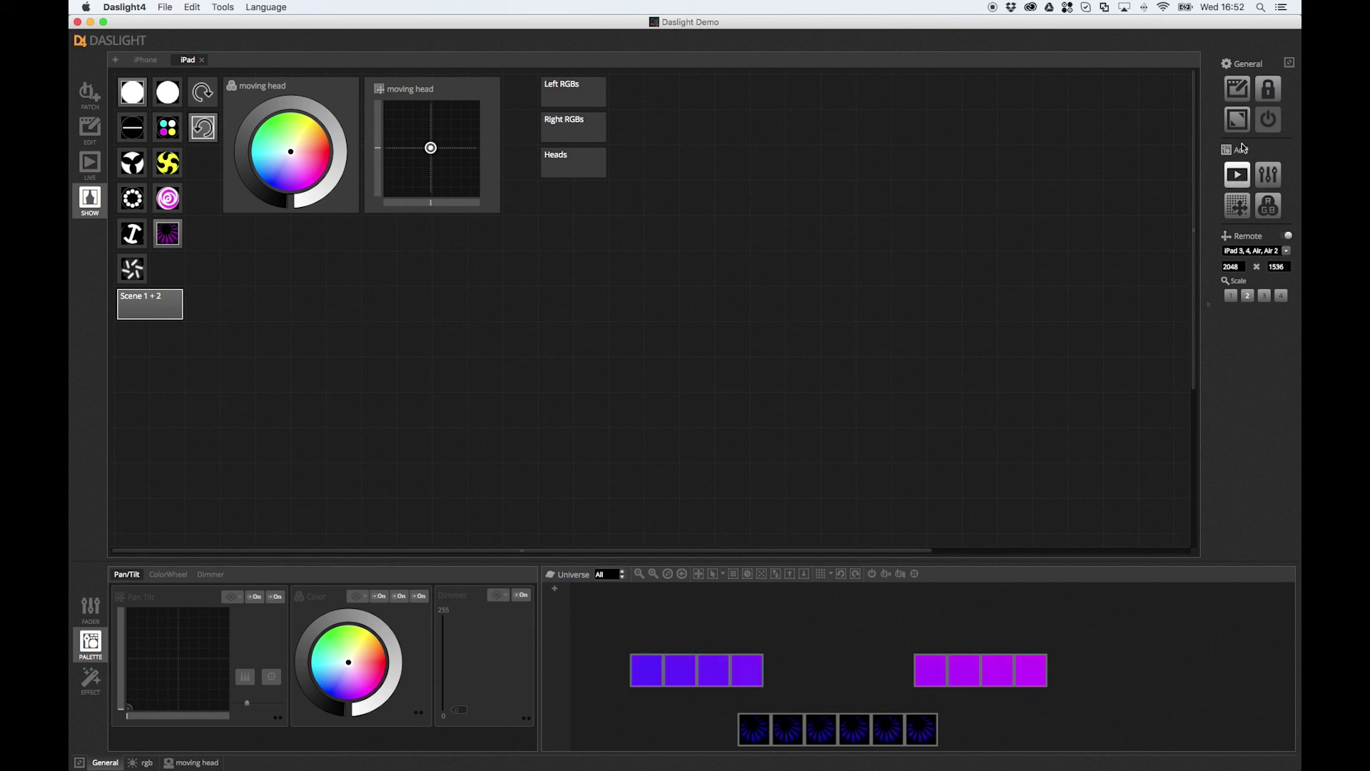
pyautogui.click(1245, 94)
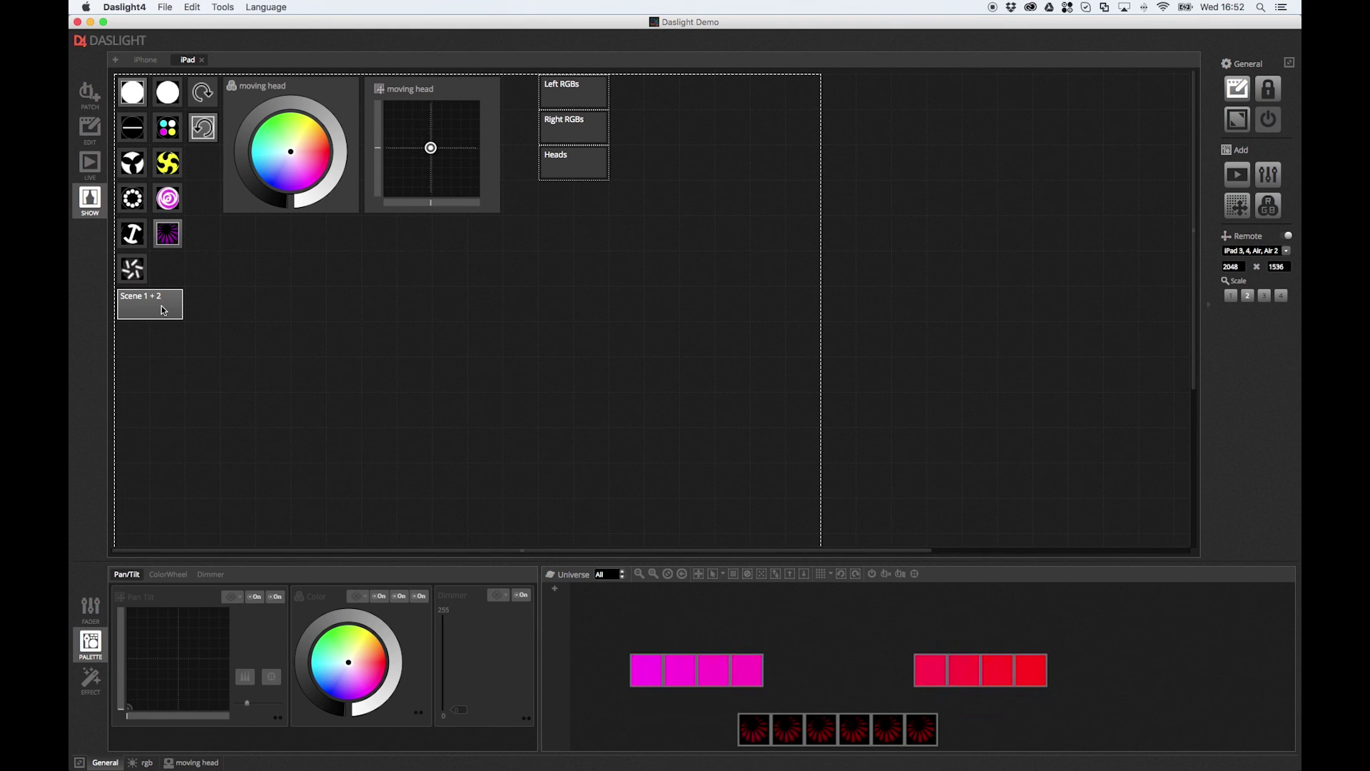
# Reopen the Scene 1 + 2 configuration and edit its Rainbow association, showing Play Stop
pyautogui.rightClick(145, 314)
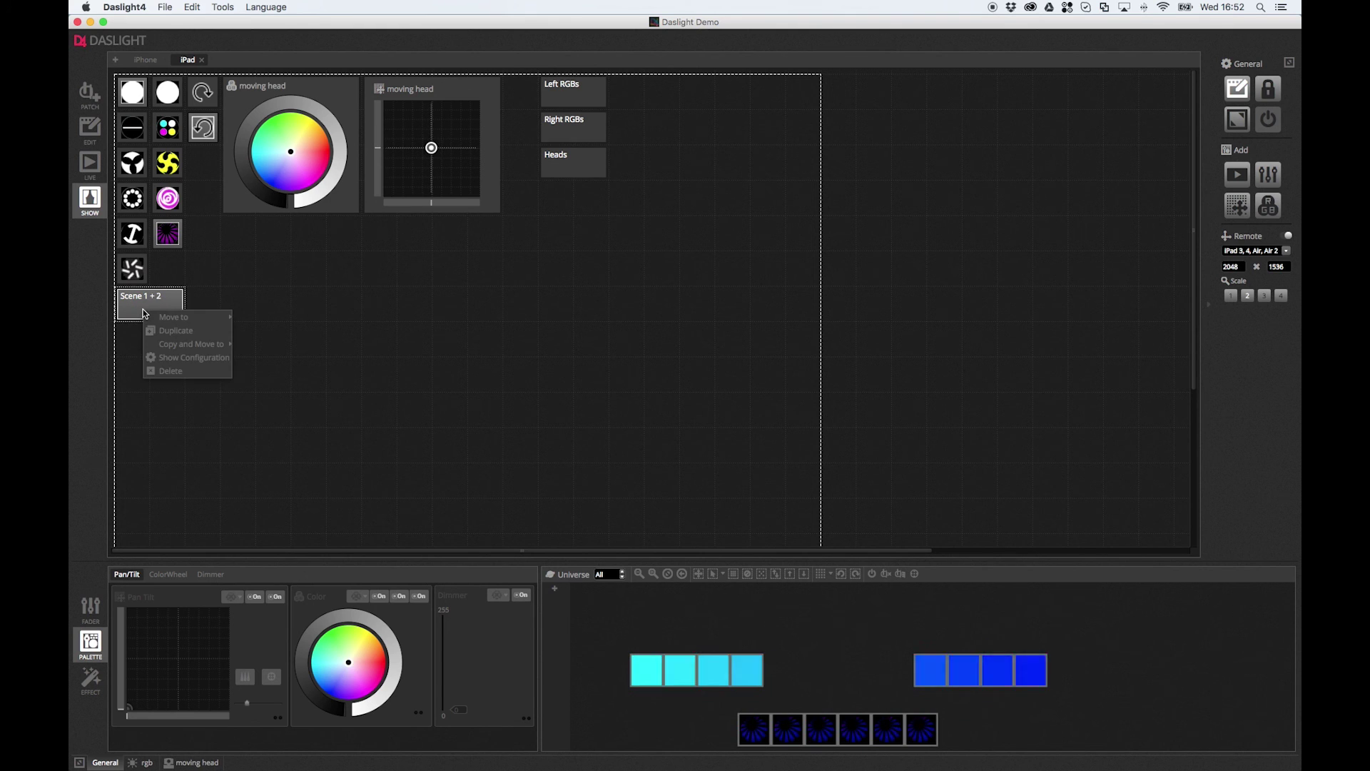
pyautogui.click(212, 361)
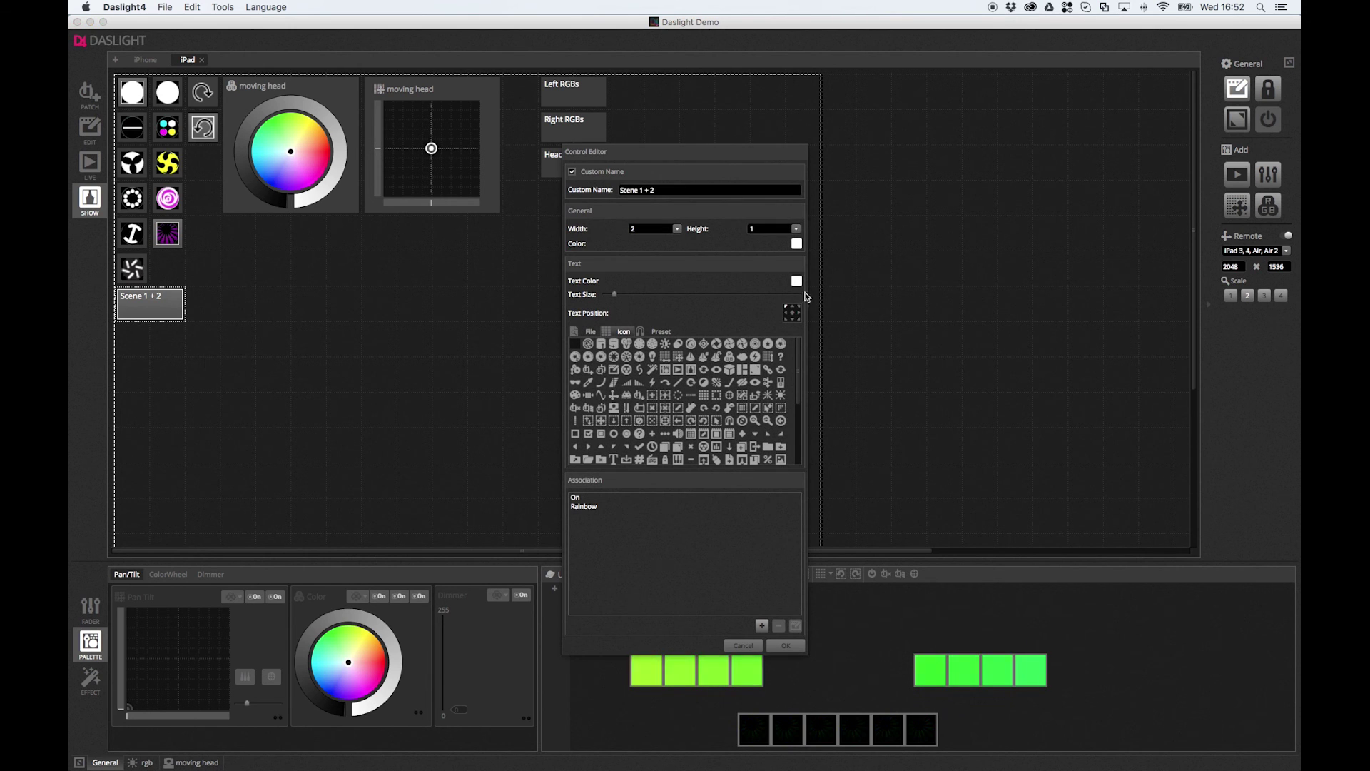
pyautogui.click(589, 497)
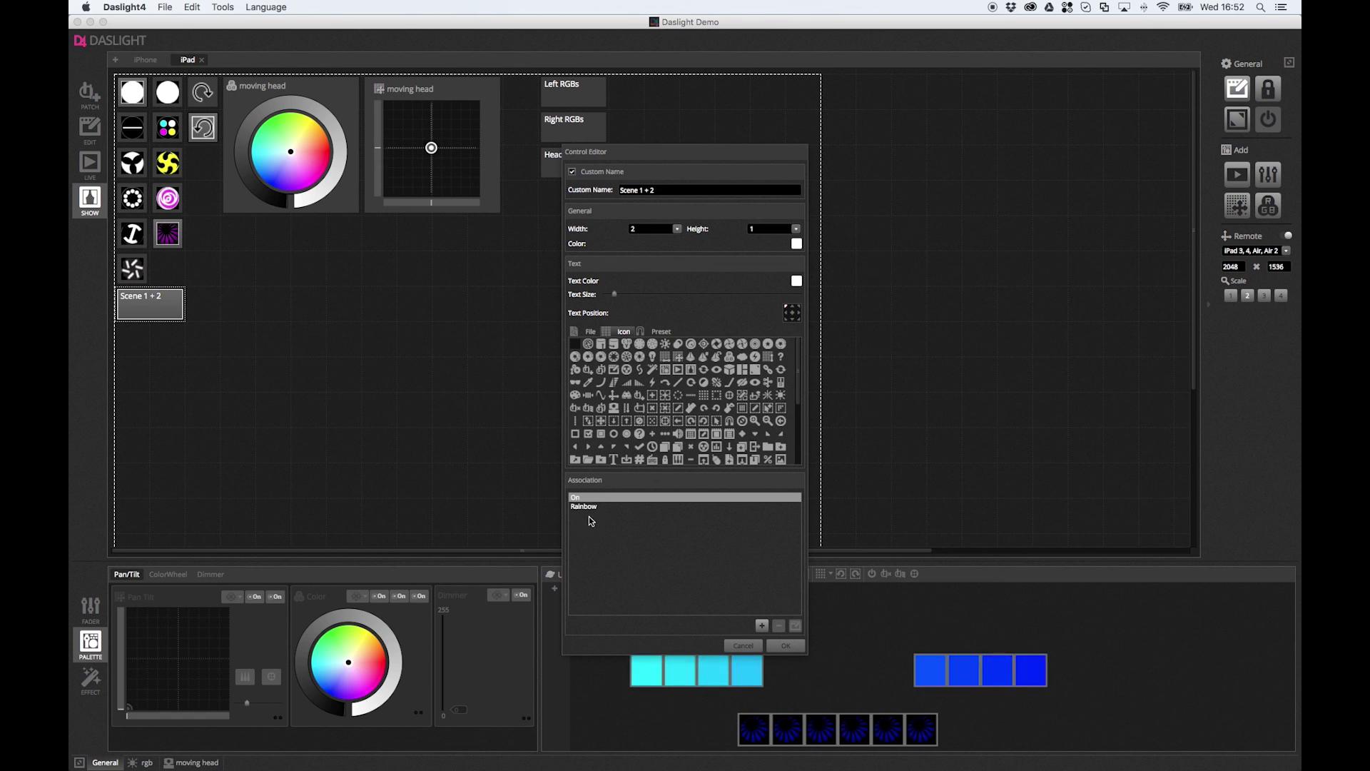
pyautogui.click(595, 506)
pyautogui.click(579, 499)
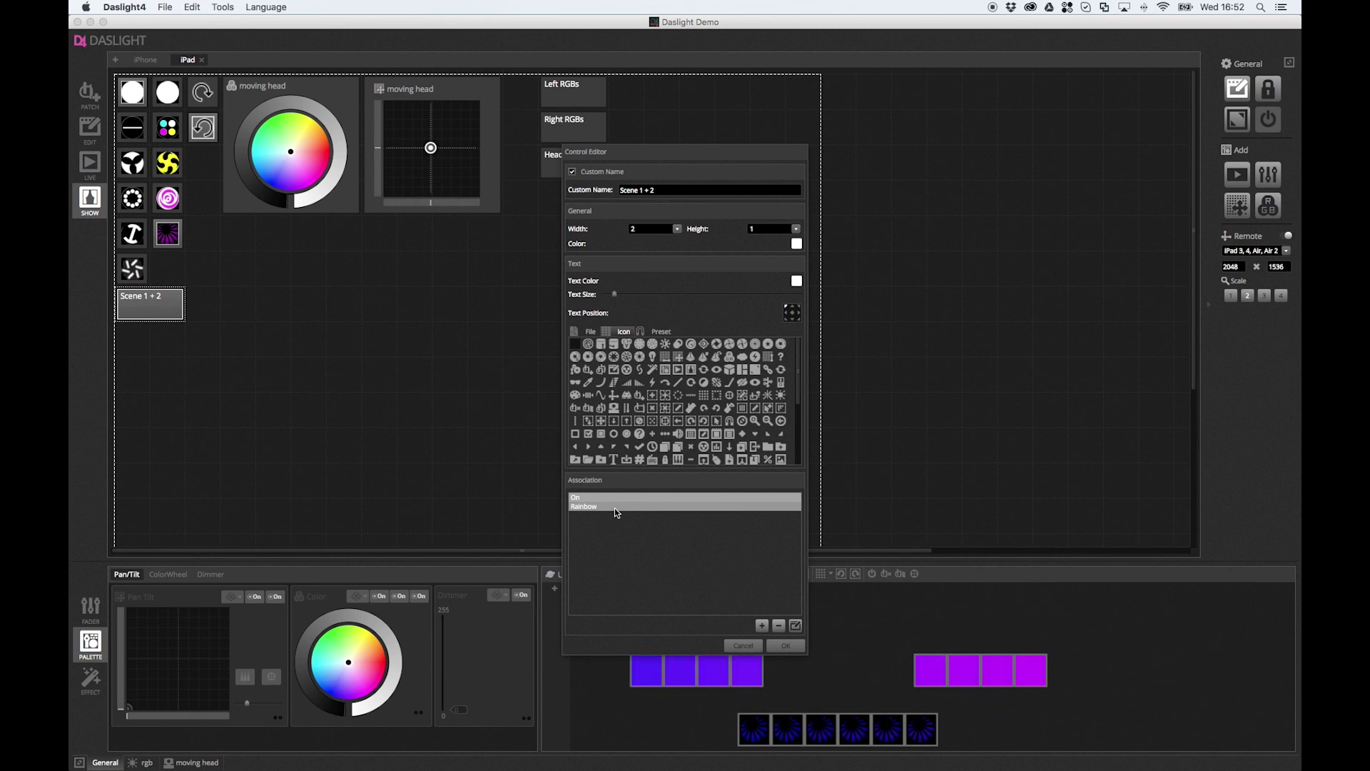
pyautogui.click(592, 508)
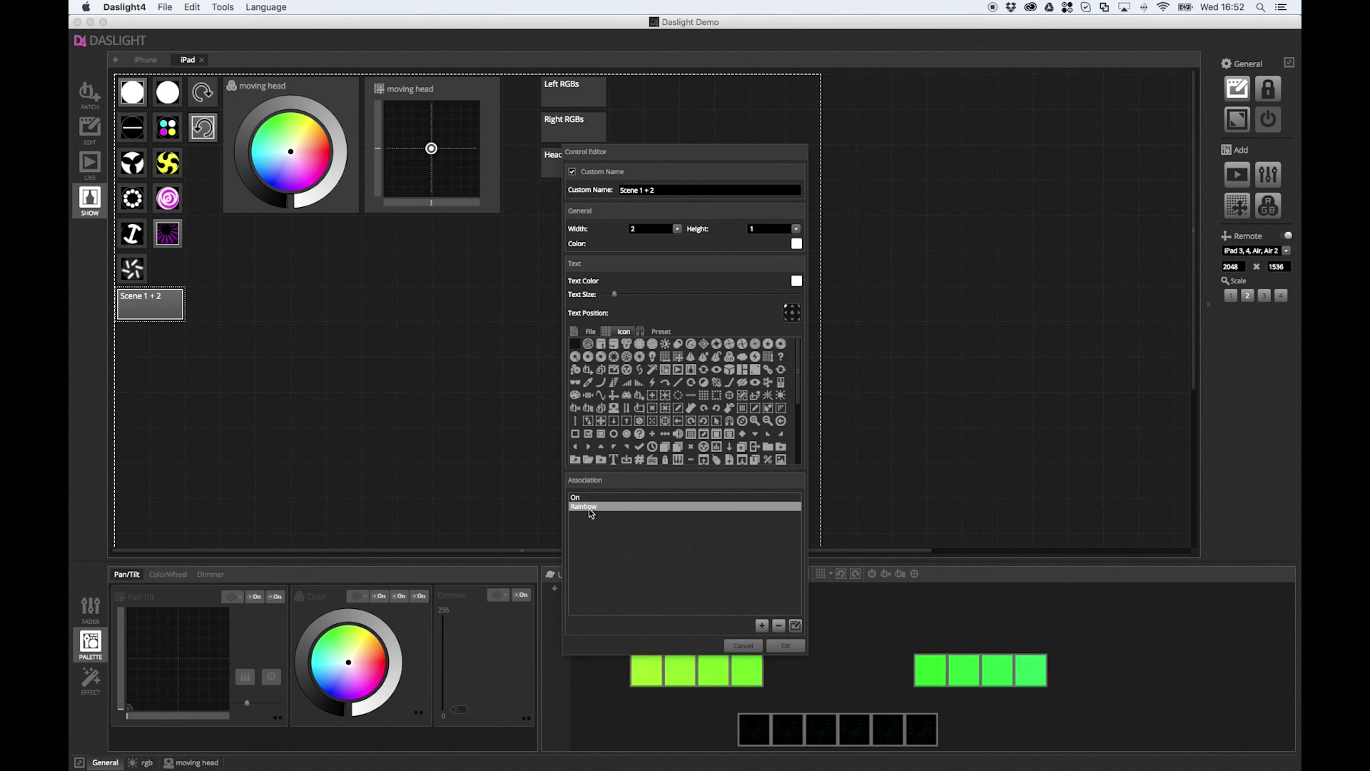
pyautogui.click(795, 626)
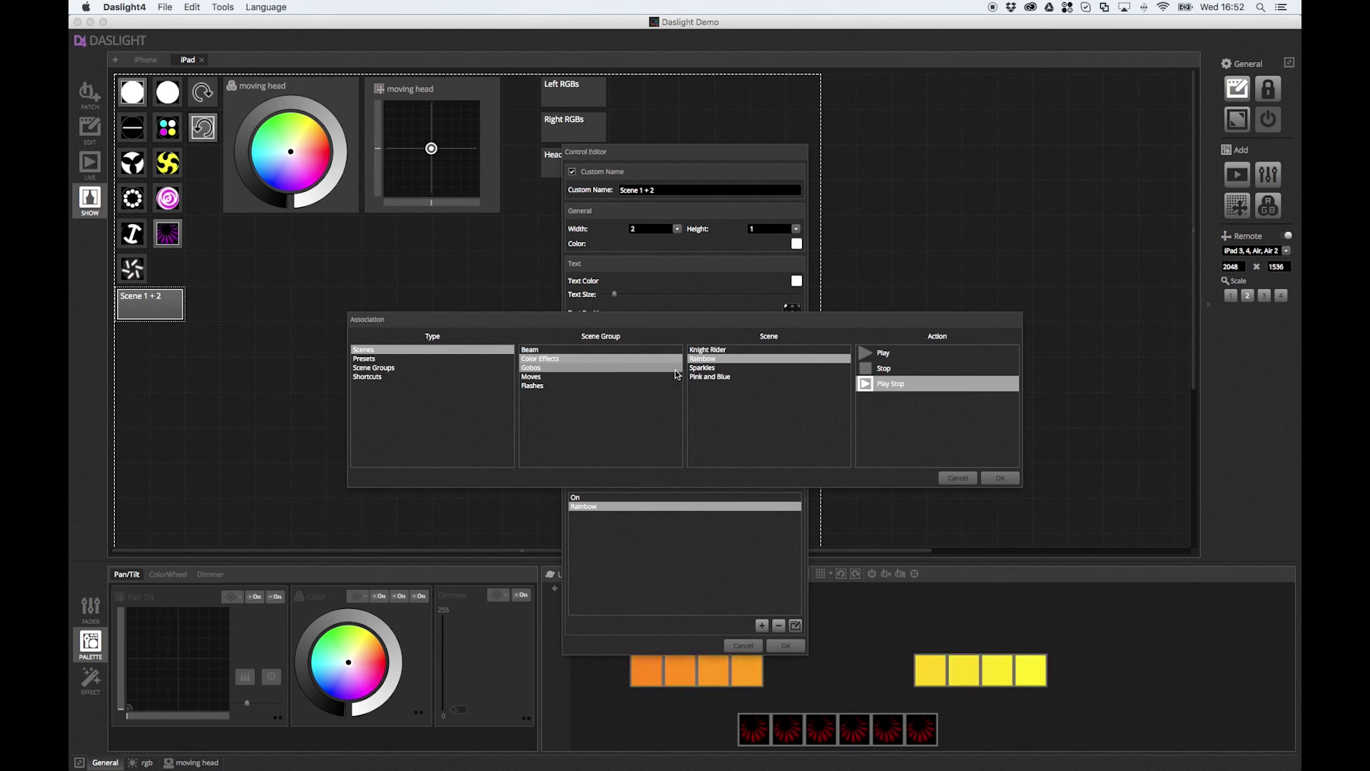
# Browse the Scene, Live, Reset and BPM shortcut groups, including BPM Tap, then cancel unchanged
pyautogui.click(370, 382)
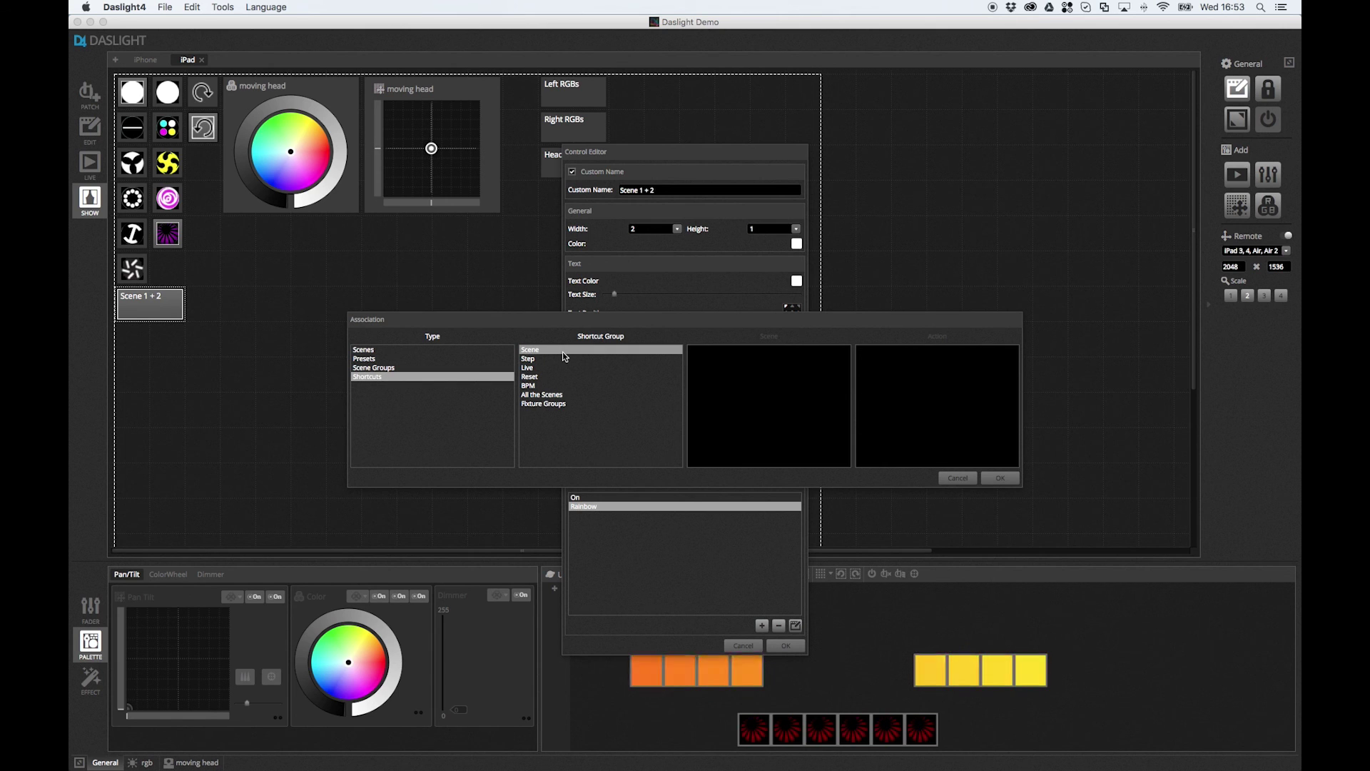
pyautogui.click(602, 350)
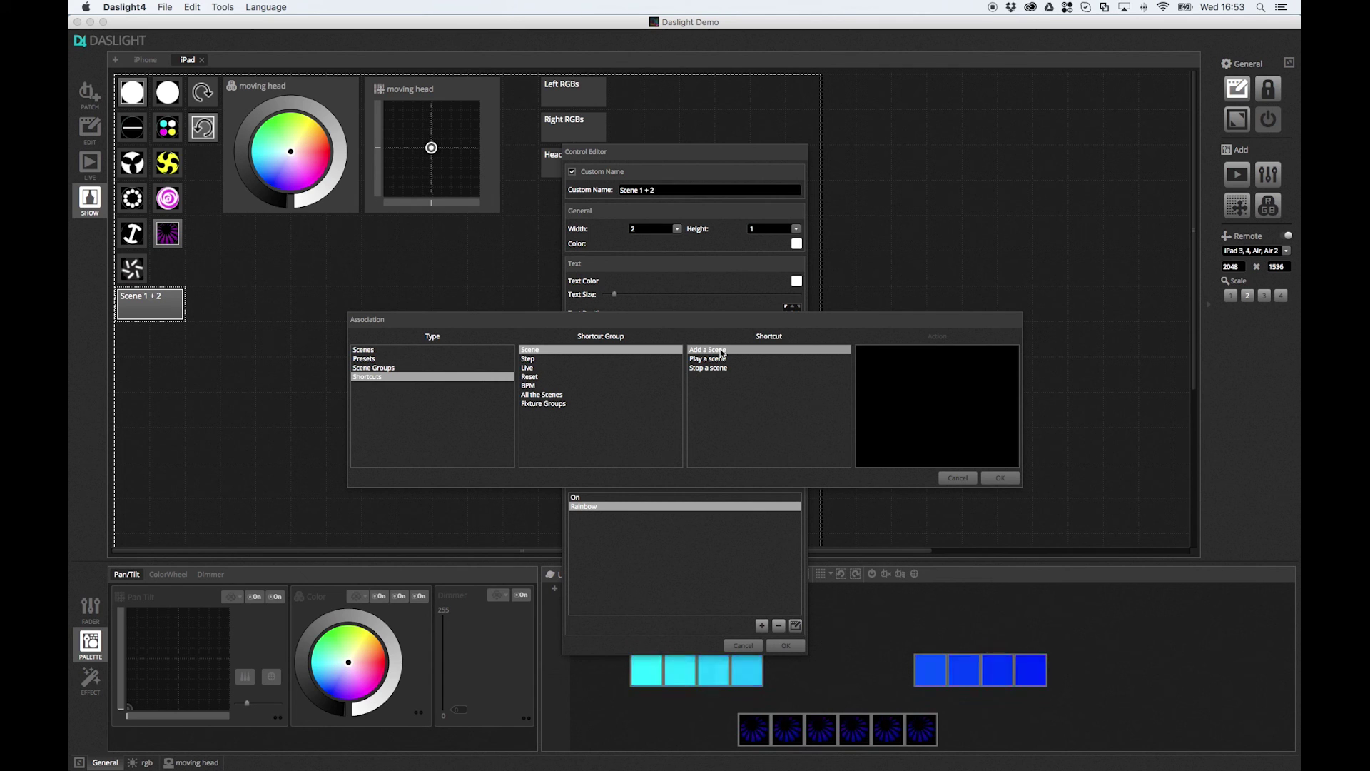
pyautogui.click(562, 368)
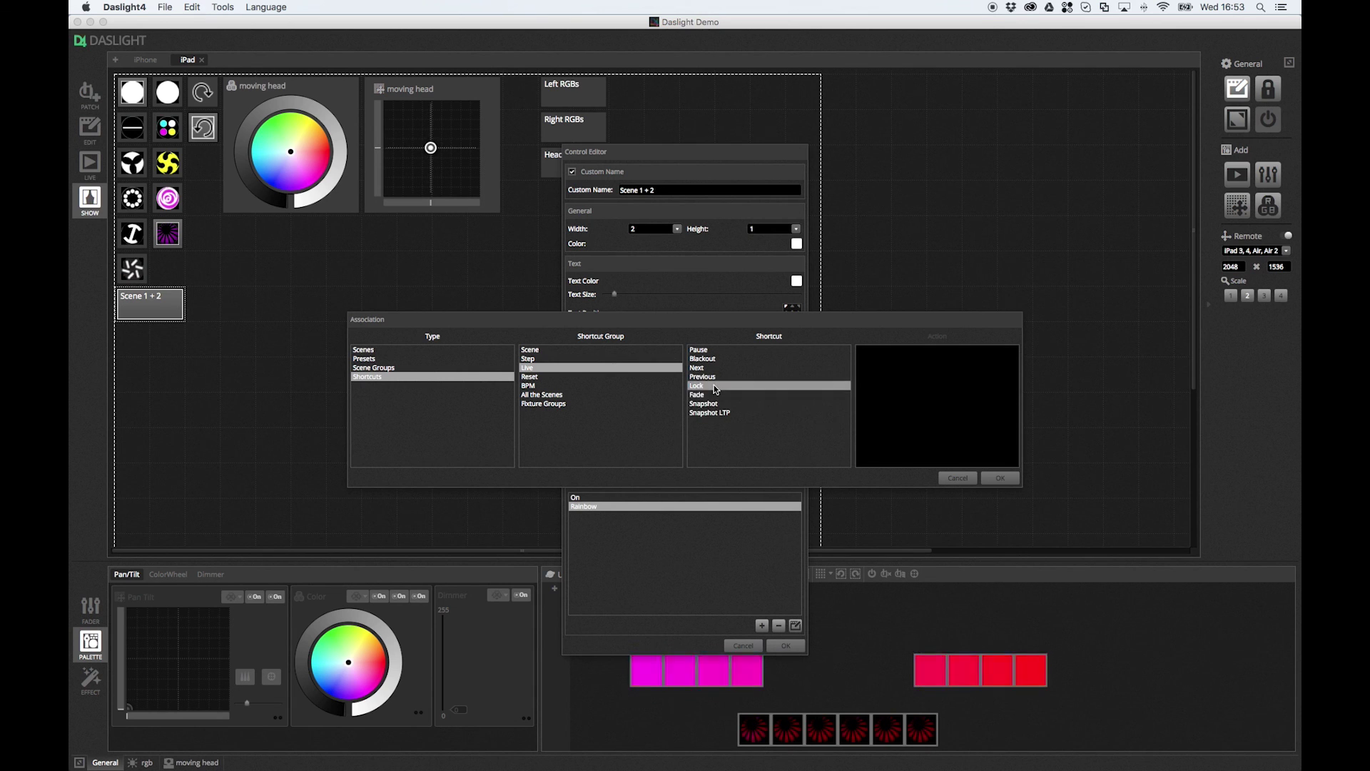
pyautogui.click(590, 377)
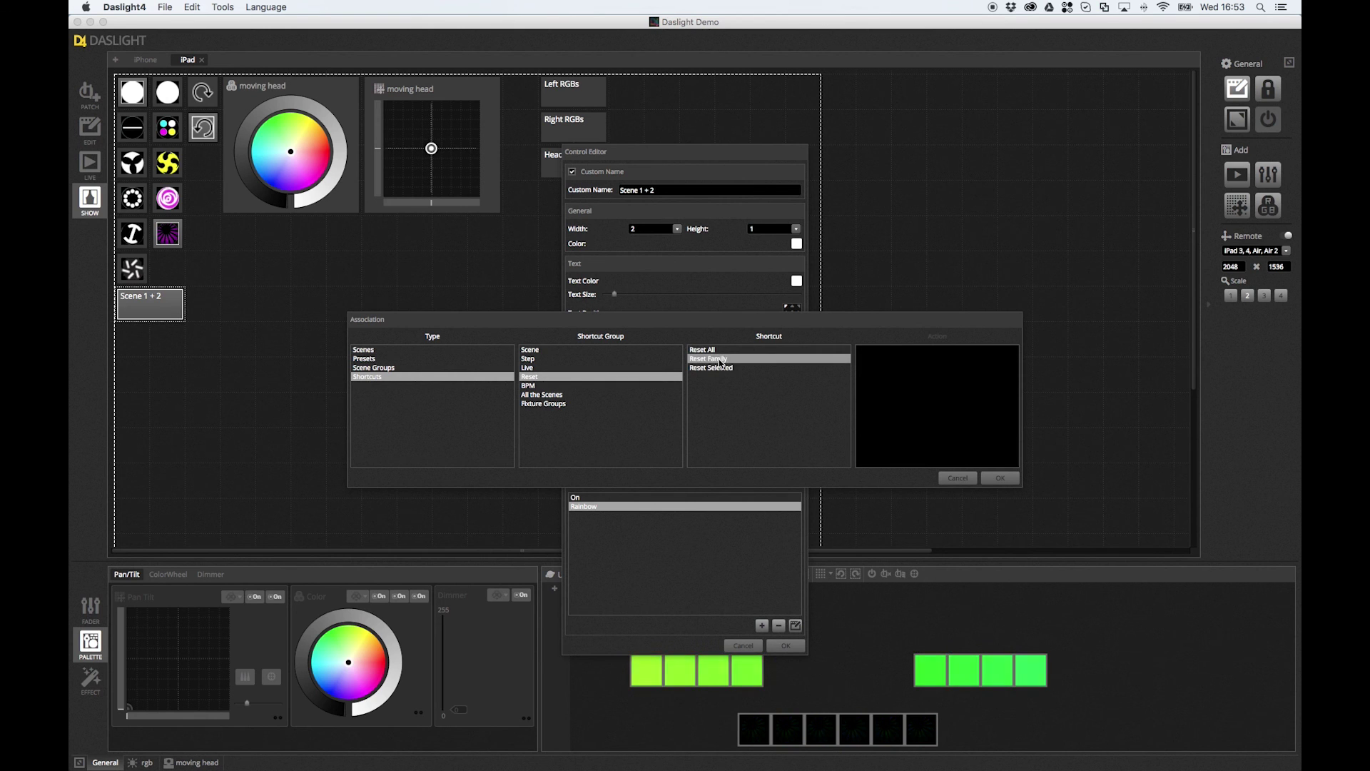
pyautogui.click(620, 386)
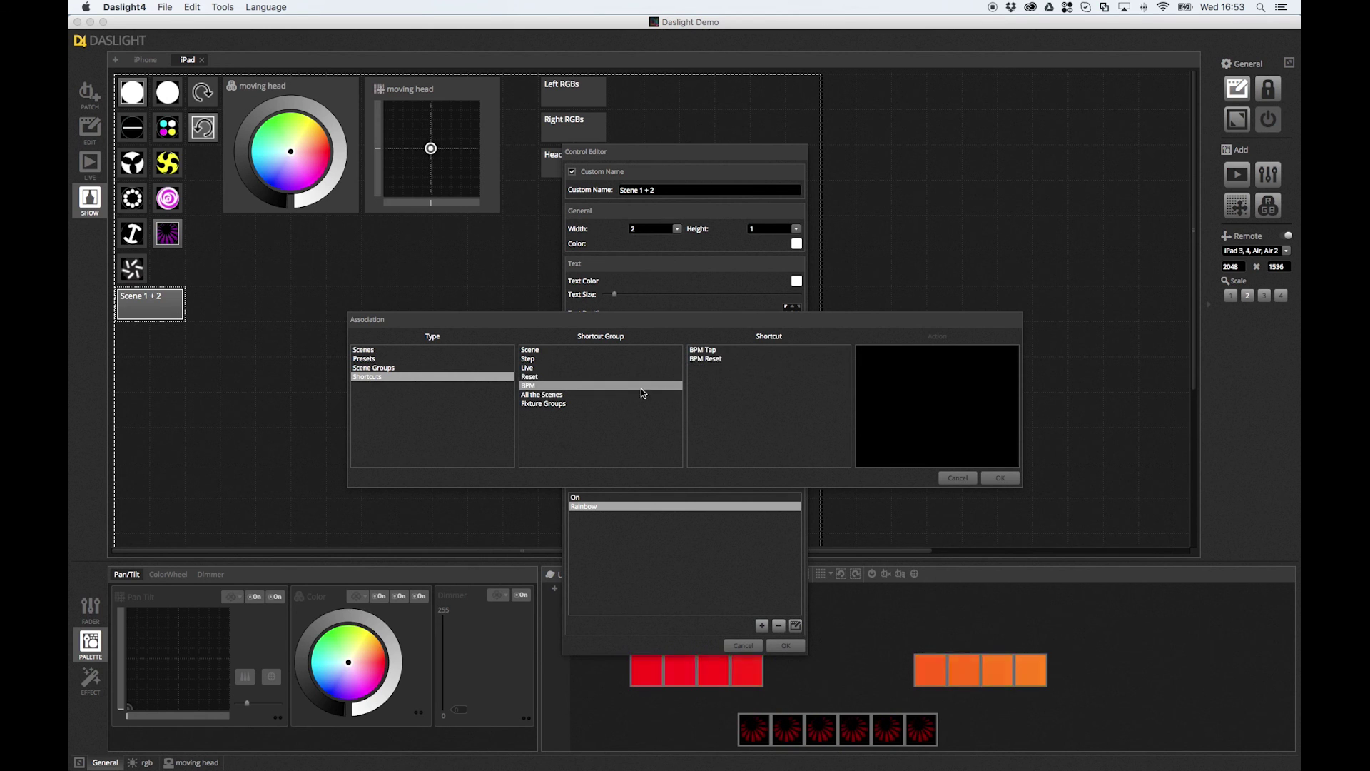
pyautogui.click(719, 350)
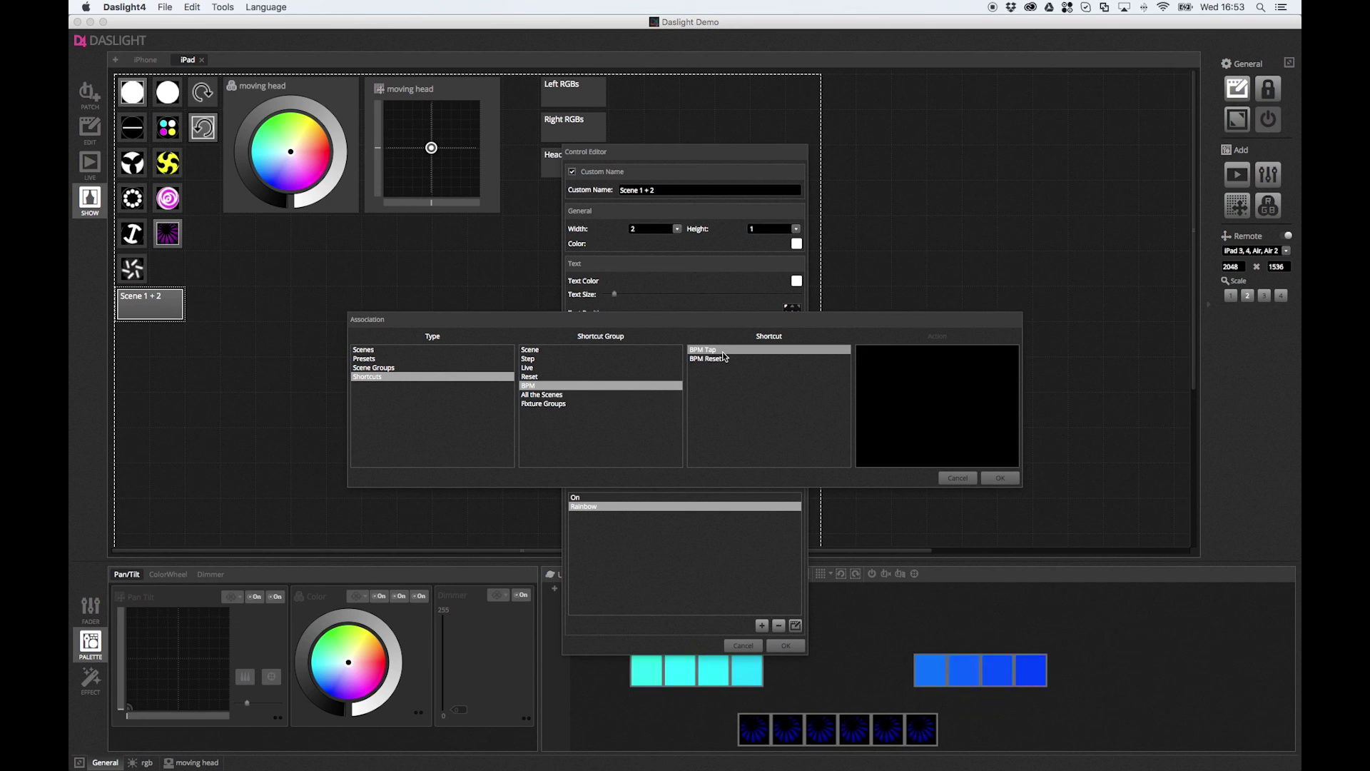
pyautogui.click(953, 477)
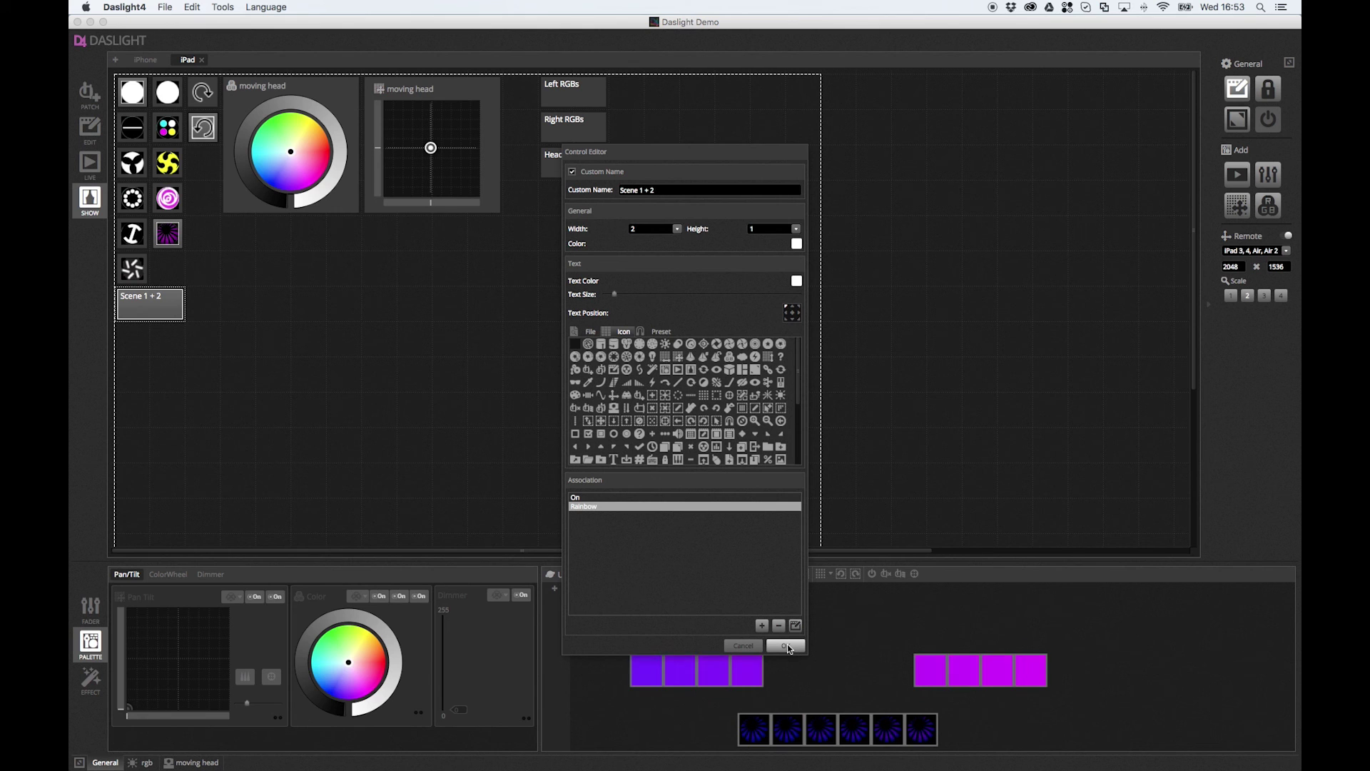